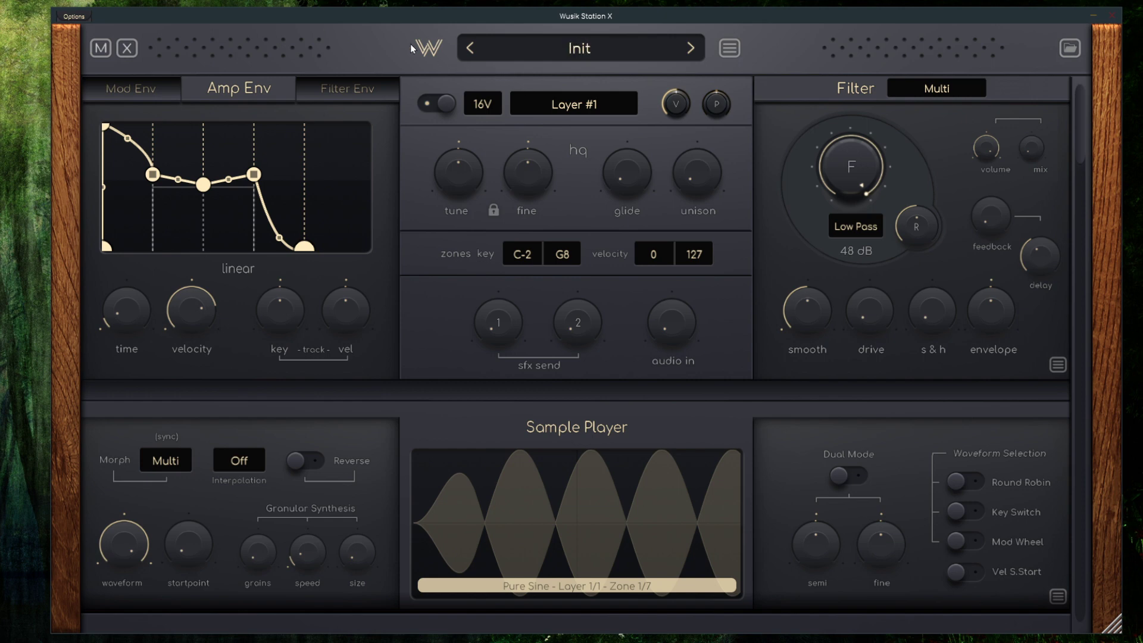
Show the splash with the version and credits information, and close it
{"action": "left_click", "coordinate": [440, 56]}
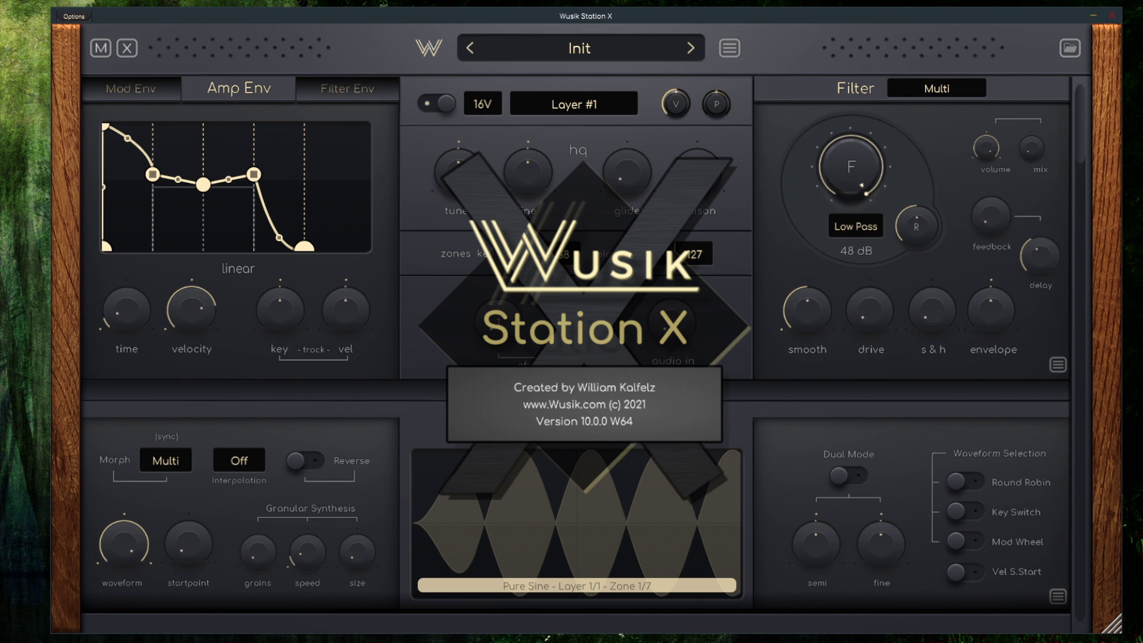
{"action": "left_click", "coordinate": [700, 281]}
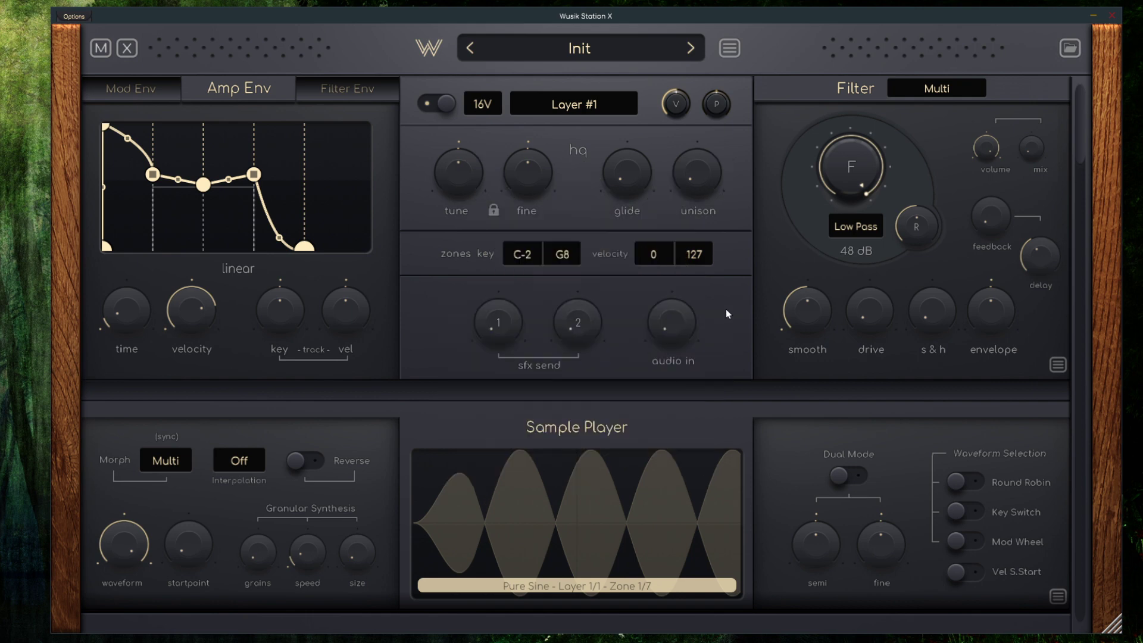
Look over the Init preset's modules down to the MIDI section and resize the plugin window slightly
{"action": "scroll", "coordinate": [726, 314], "scroll_direction": "down", "scroll_amount": 2}
{"action": "scroll", "coordinate": [728, 309], "scroll_direction": "up", "scroll_amount": 2}
{"action": "scroll", "coordinate": [683, 235], "scroll_direction": "down", "scroll_amount": 10}
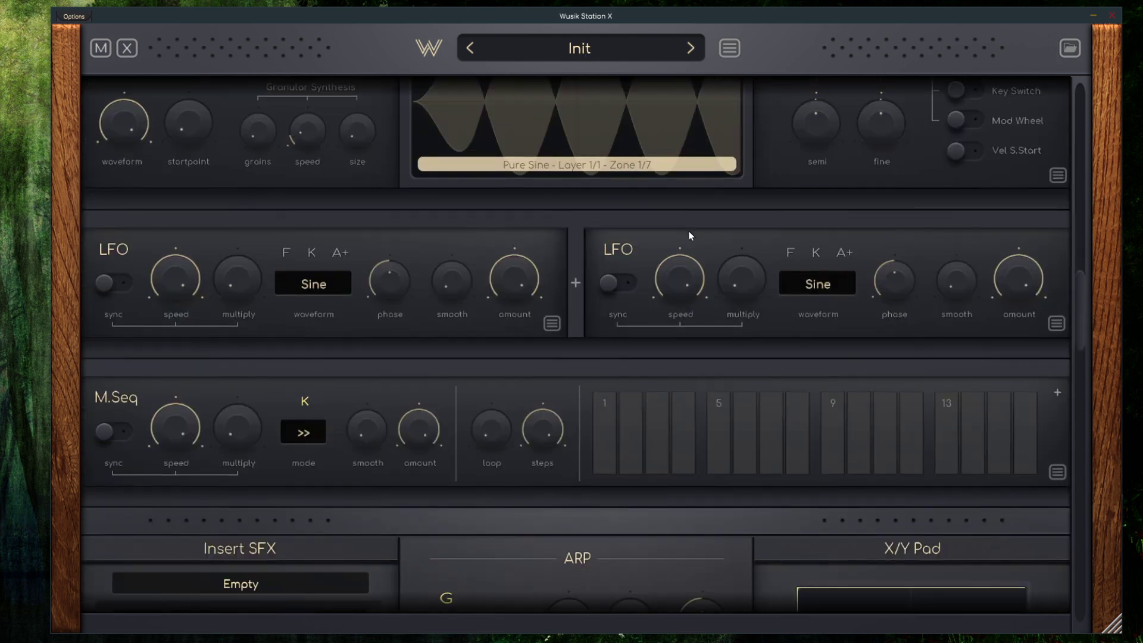
{"action": "scroll", "coordinate": [708, 293], "scroll_direction": "down", "scroll_amount": 4}
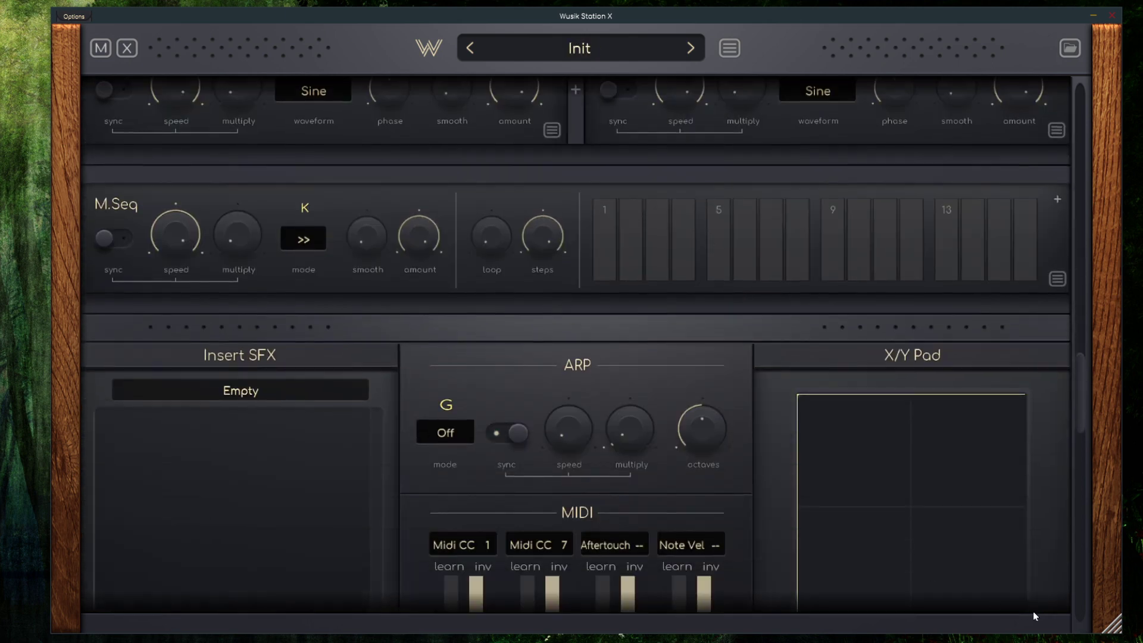
{"action": "mouse_move", "coordinate": [1110, 630]}
{"action": "left_mouse_down"}
{"action": "mouse_move", "coordinate": [702, 602]}
{"action": "mouse_move", "coordinate": [470, 522]}
{"action": "mouse_move", "coordinate": [276, 618]}
{"action": "mouse_move", "coordinate": [410, 642]}
{"action": "mouse_move", "coordinate": [429, 629]}
{"action": "mouse_move", "coordinate": [964, 623]}
{"action": "mouse_move", "coordinate": [989, 641]}
{"action": "mouse_move", "coordinate": [1124, 641]}
{"action": "mouse_move", "coordinate": [1104, 640]}
{"action": "left_mouse_up"}
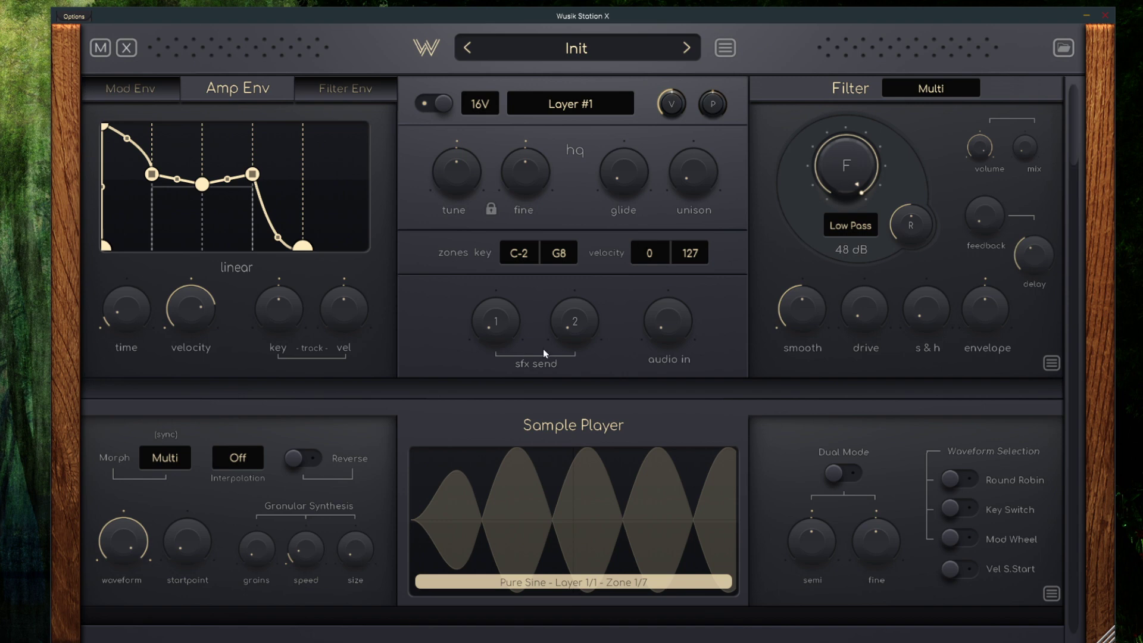
Add a Super OSC module to Layer #1 beneath the existing Sample Player
{"action": "left_click", "coordinate": [572, 106]}
{"action": "mouse_move", "coordinate": [529, 119]}
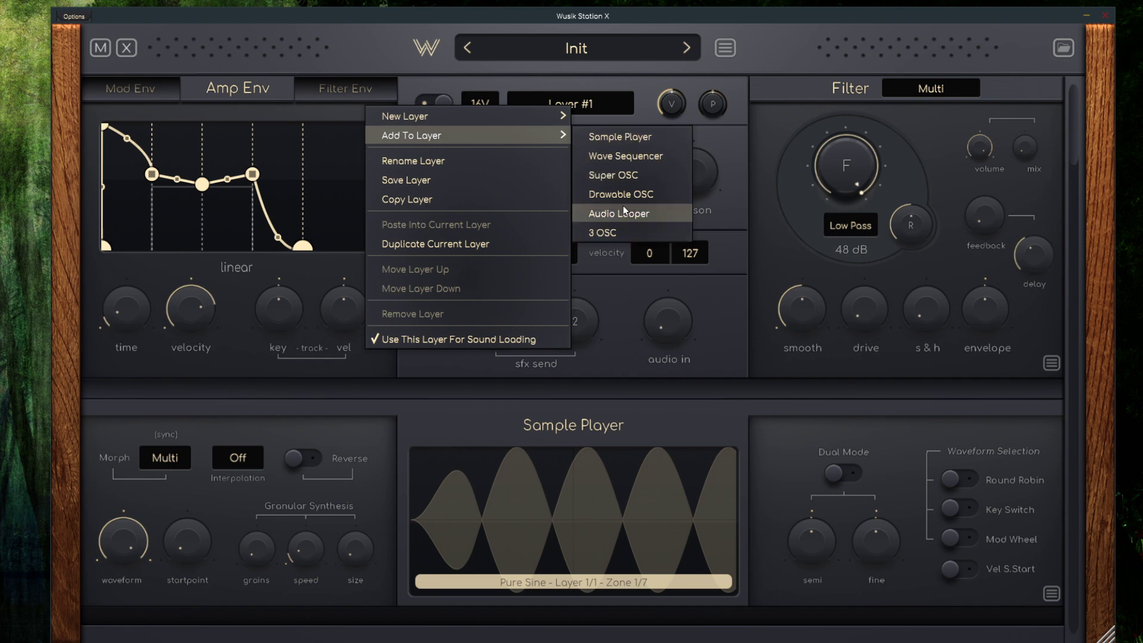
{"action": "left_click", "coordinate": [648, 173]}
{"action": "scroll", "coordinate": [858, 280], "scroll_direction": "down", "scroll_amount": 4}
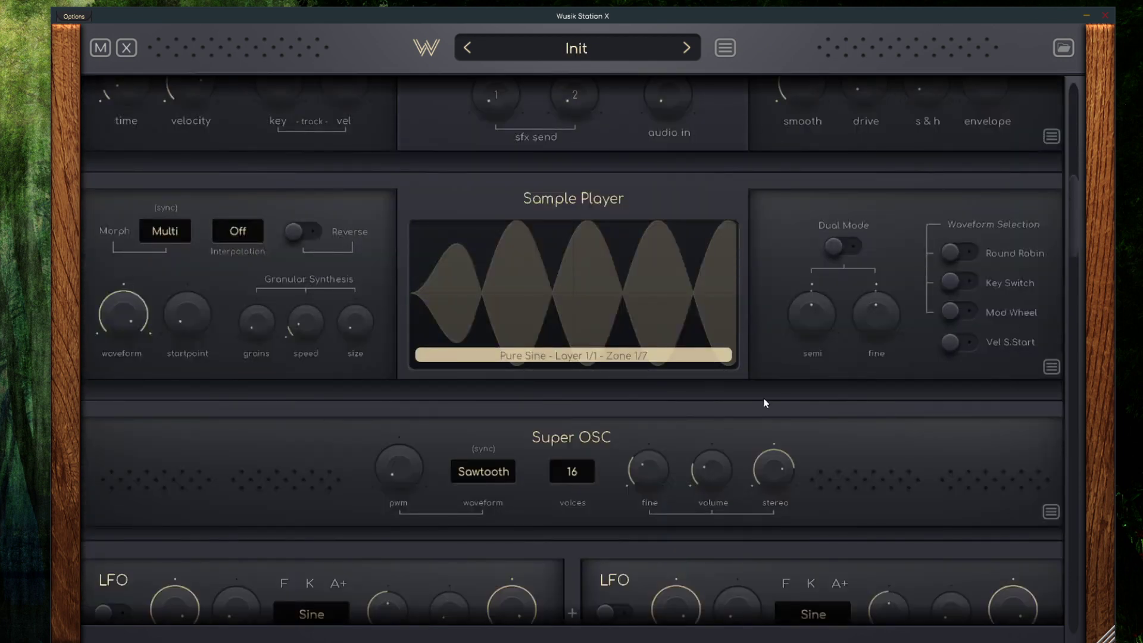
{"action": "scroll", "coordinate": [726, 382], "scroll_direction": "down", "scroll_amount": 1}
Add a second Sample Player module to Layer #1 beneath the Super OSC
{"action": "scroll", "coordinate": [704, 351], "scroll_direction": "up", "scroll_amount": 4}
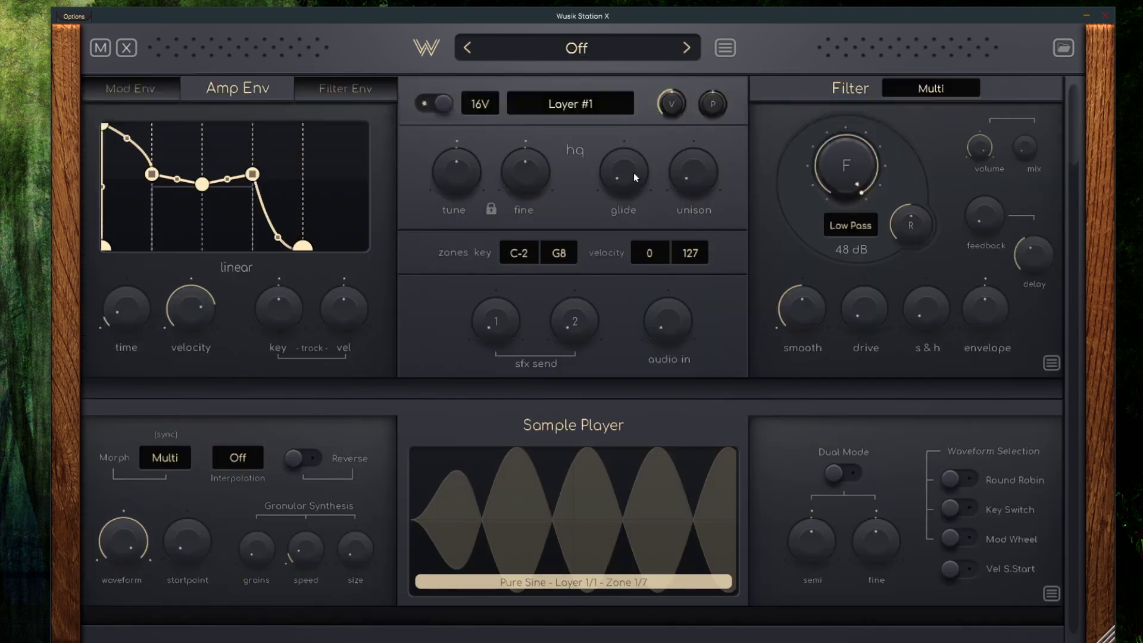
{"action": "left_click", "coordinate": [577, 107]}
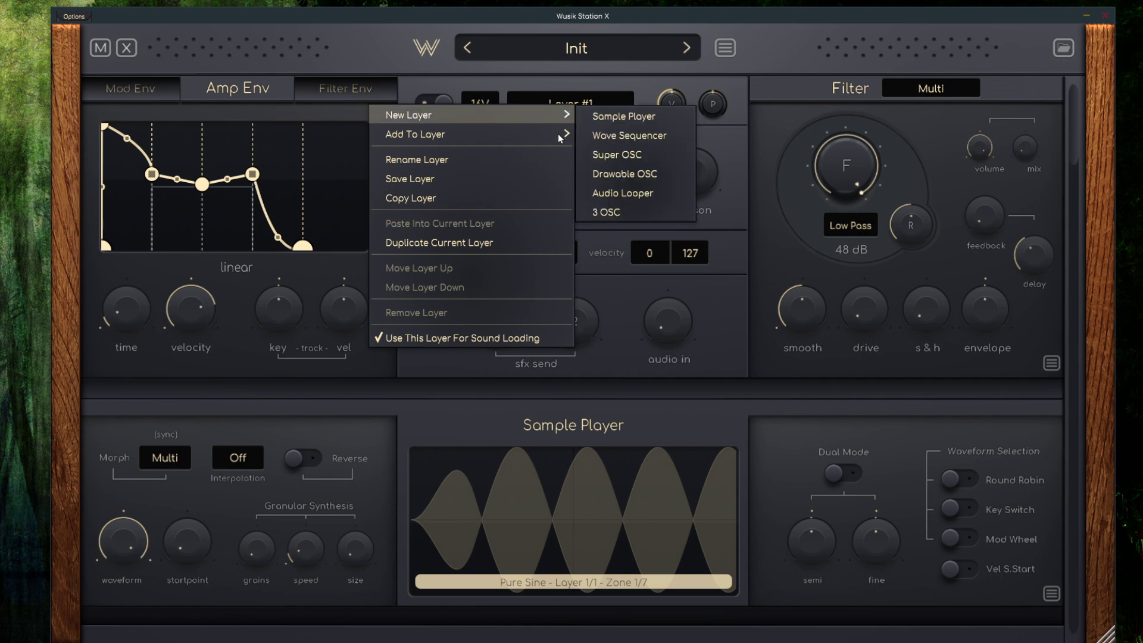
{"action": "left_click", "coordinate": [617, 174]}
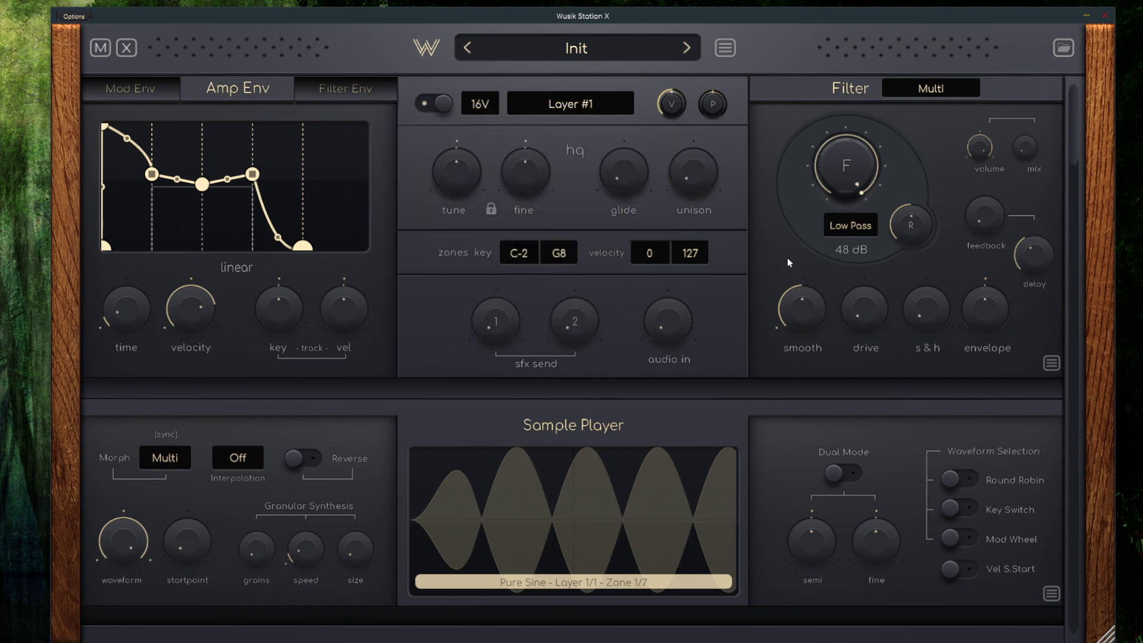
{"action": "scroll", "coordinate": [792, 273], "scroll_direction": "down", "scroll_amount": 5}
{"action": "scroll", "coordinate": [798, 294], "scroll_direction": "down", "scroll_amount": 4}
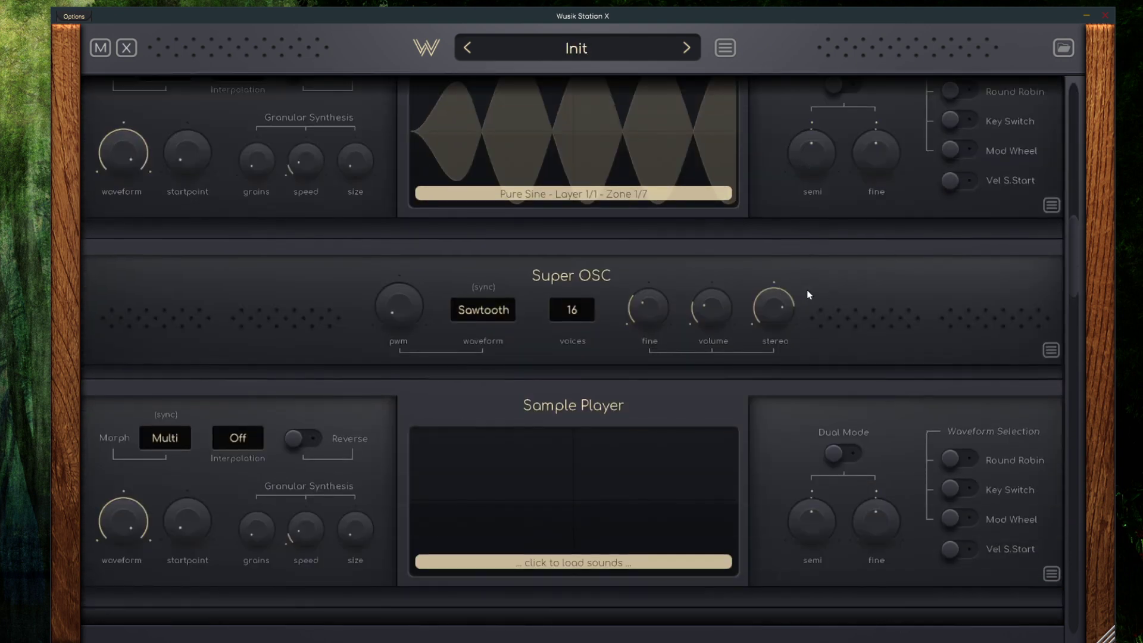
{"action": "scroll", "coordinate": [804, 292], "scroll_direction": "down", "scroll_amount": 1}
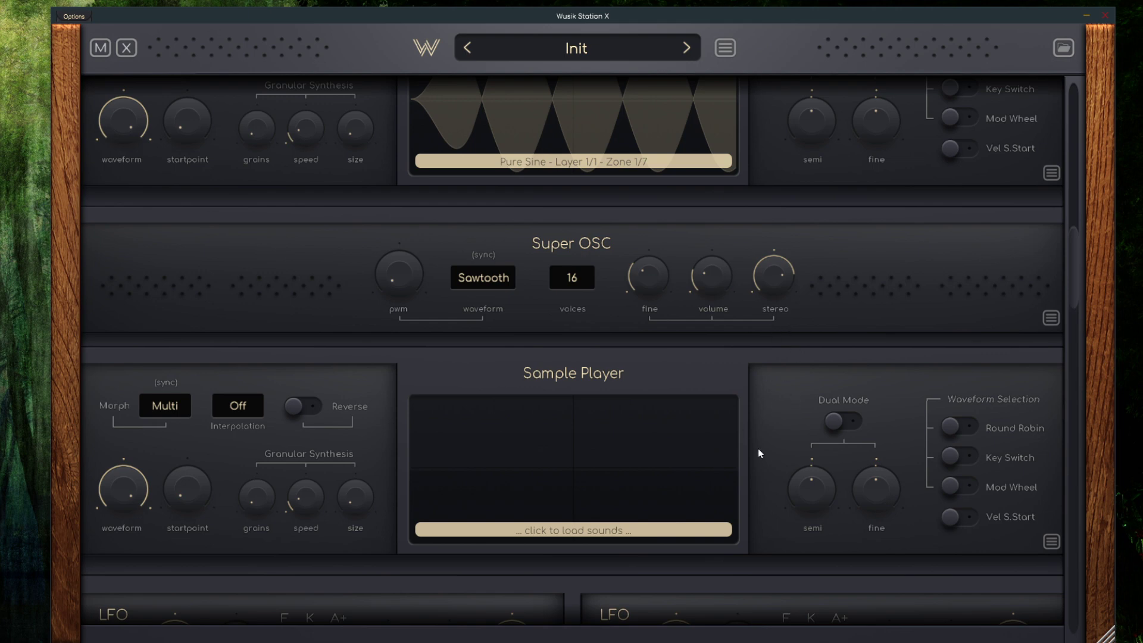
Move the empty Sample Player up one place so it sits above the Super OSC
{"action": "left_click", "coordinate": [1051, 542]}
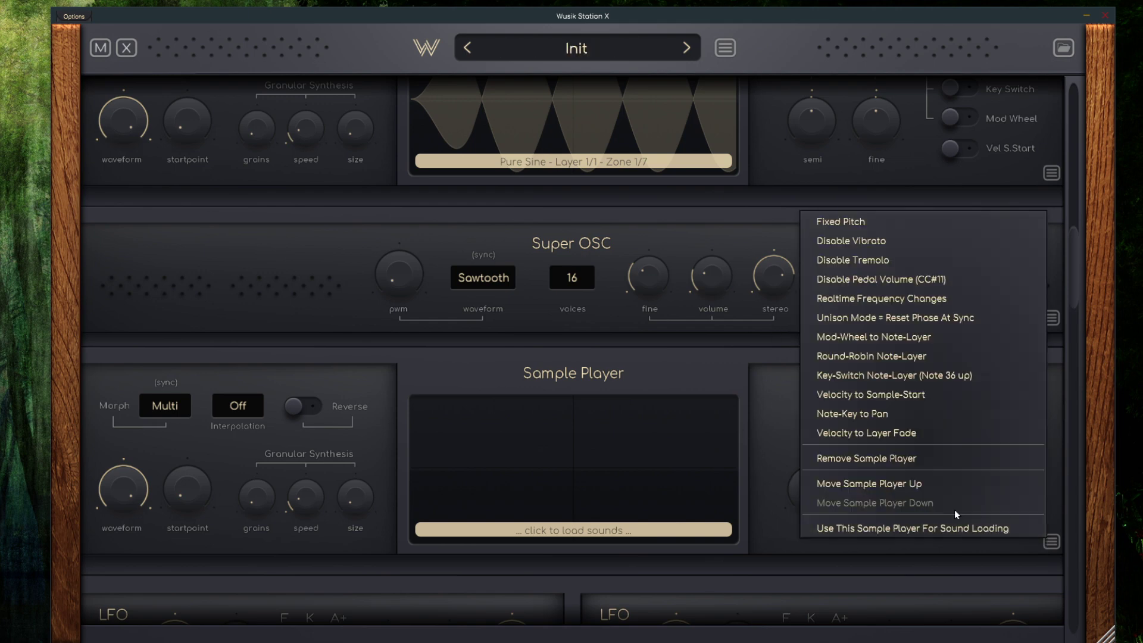
{"action": "left_click", "coordinate": [889, 488]}
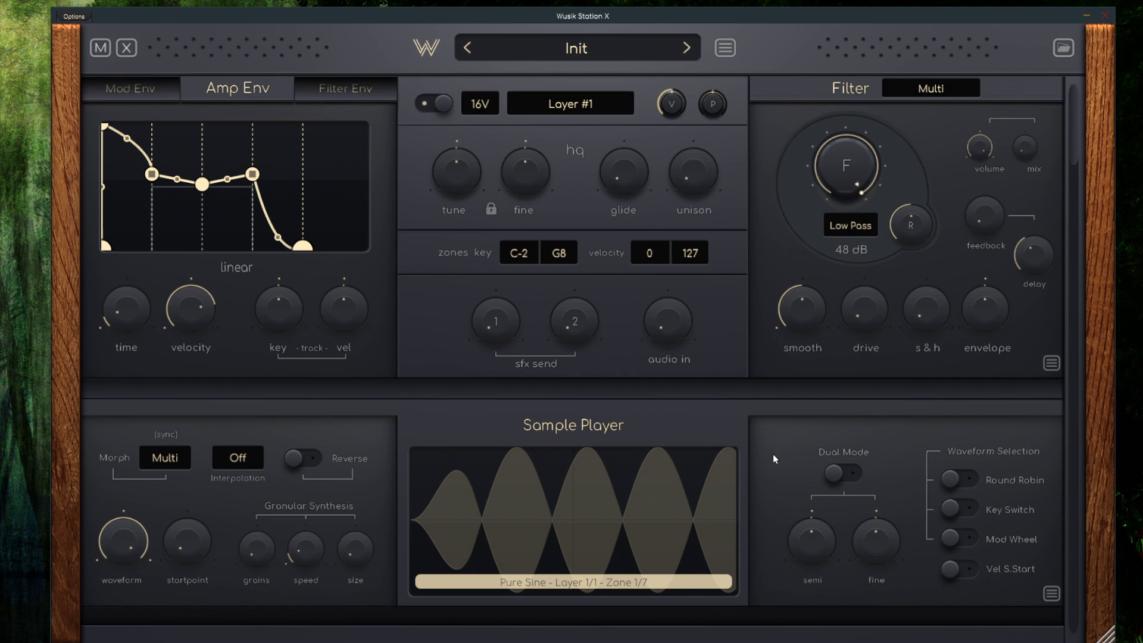
{"action": "scroll", "coordinate": [773, 453], "scroll_direction": "down", "scroll_amount": 8}
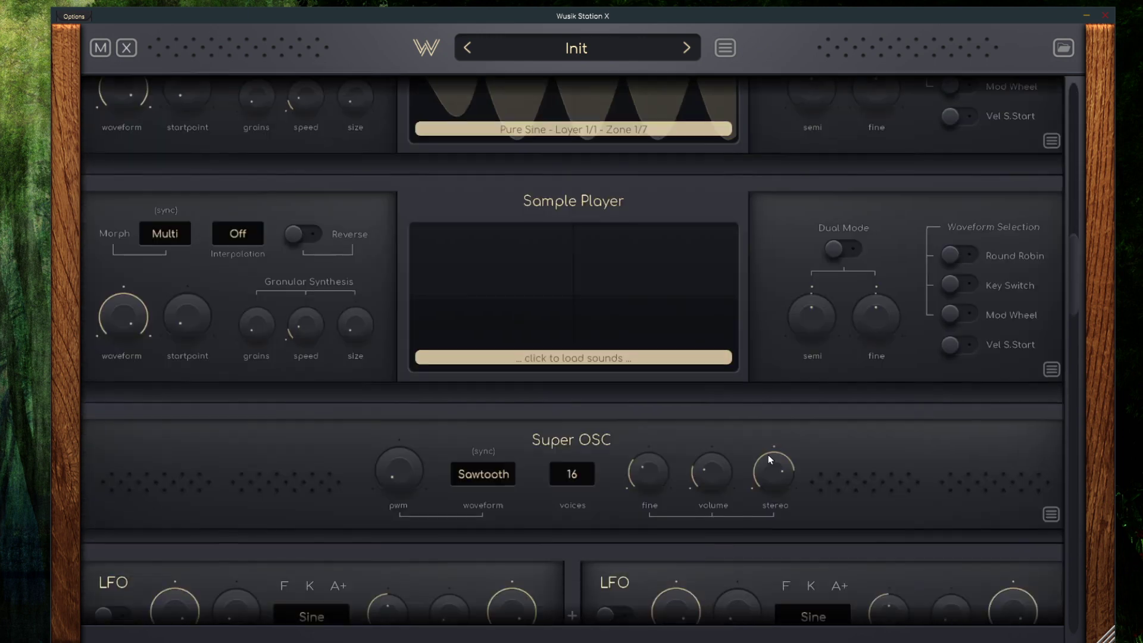
Add a second pair of LFOs to the layer beneath the existing pair
{"action": "scroll", "coordinate": [767, 454], "scroll_direction": "down", "scroll_amount": 3}
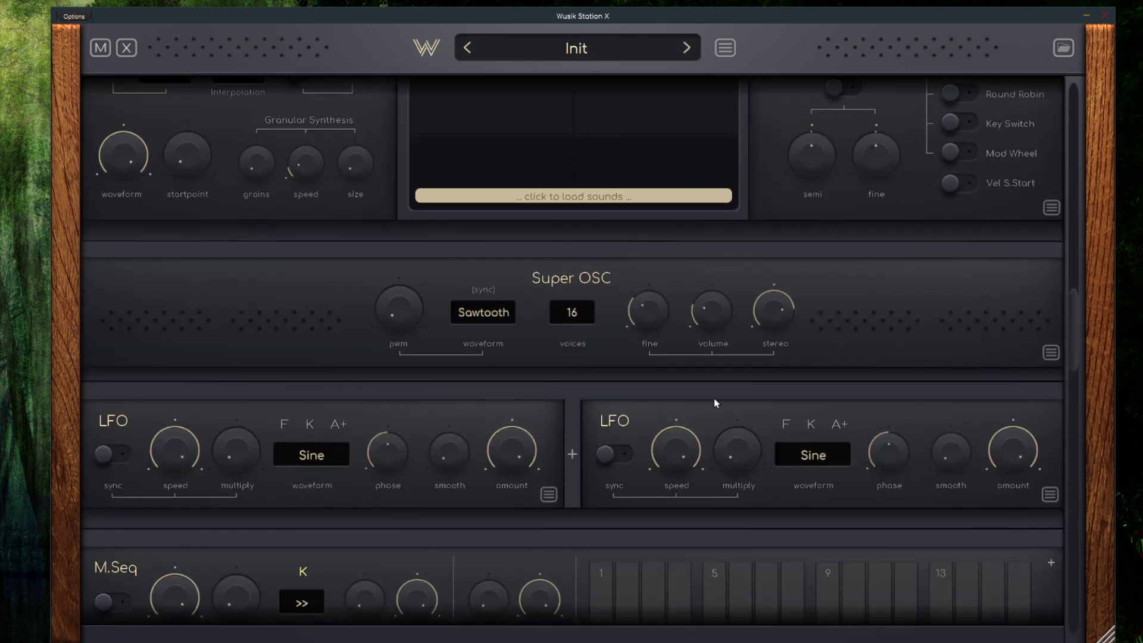
{"action": "scroll", "coordinate": [714, 402], "scroll_direction": "down", "scroll_amount": 1}
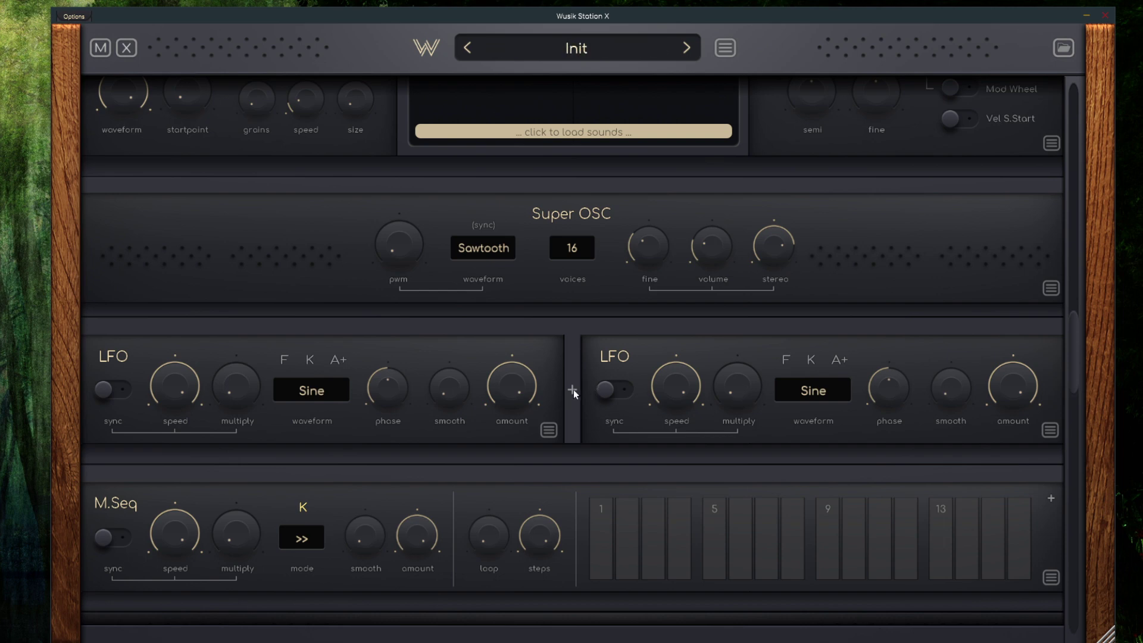
{"action": "left_click", "coordinate": [573, 391]}
{"action": "scroll", "coordinate": [607, 358], "scroll_direction": "down", "scroll_amount": 3}
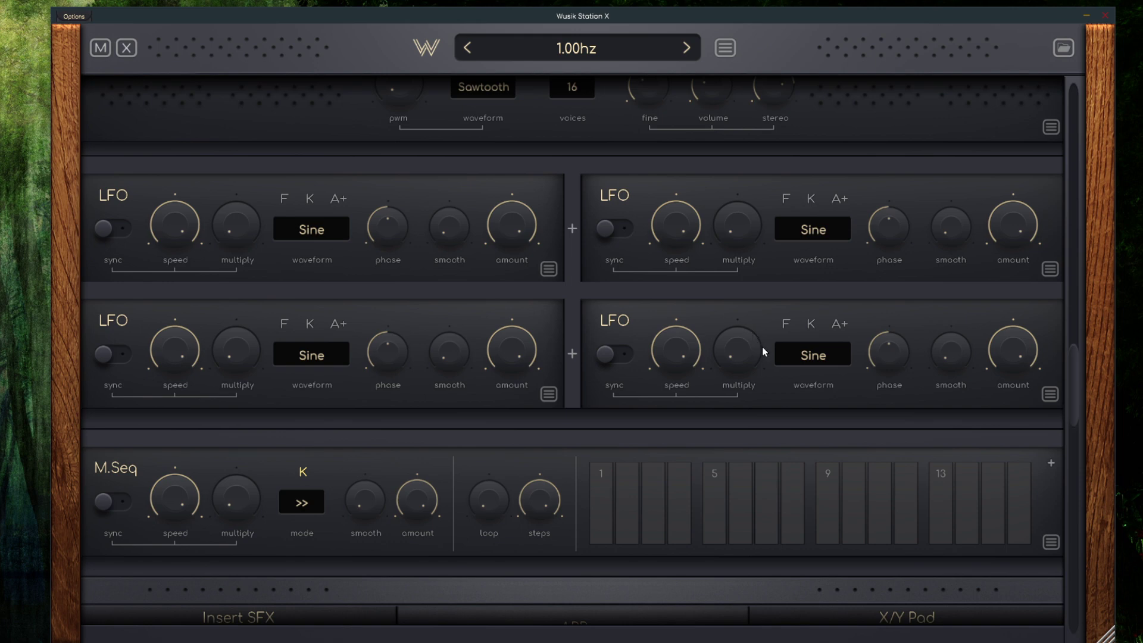
Add a second M.Seq modulation sequencer to the layer beneath the first one
{"action": "scroll", "coordinate": [674, 321], "scroll_direction": "down", "scroll_amount": 2}
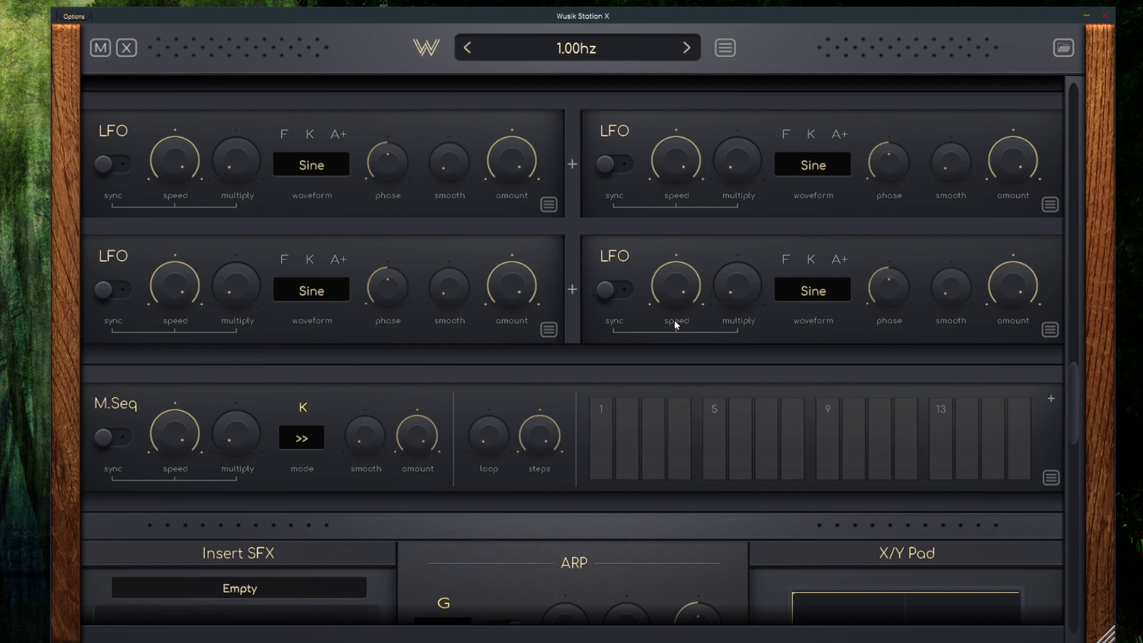
{"action": "scroll", "coordinate": [674, 321], "scroll_direction": "down", "scroll_amount": 1}
{"action": "scroll", "coordinate": [345, 384], "scroll_direction": "down", "scroll_amount": 1}
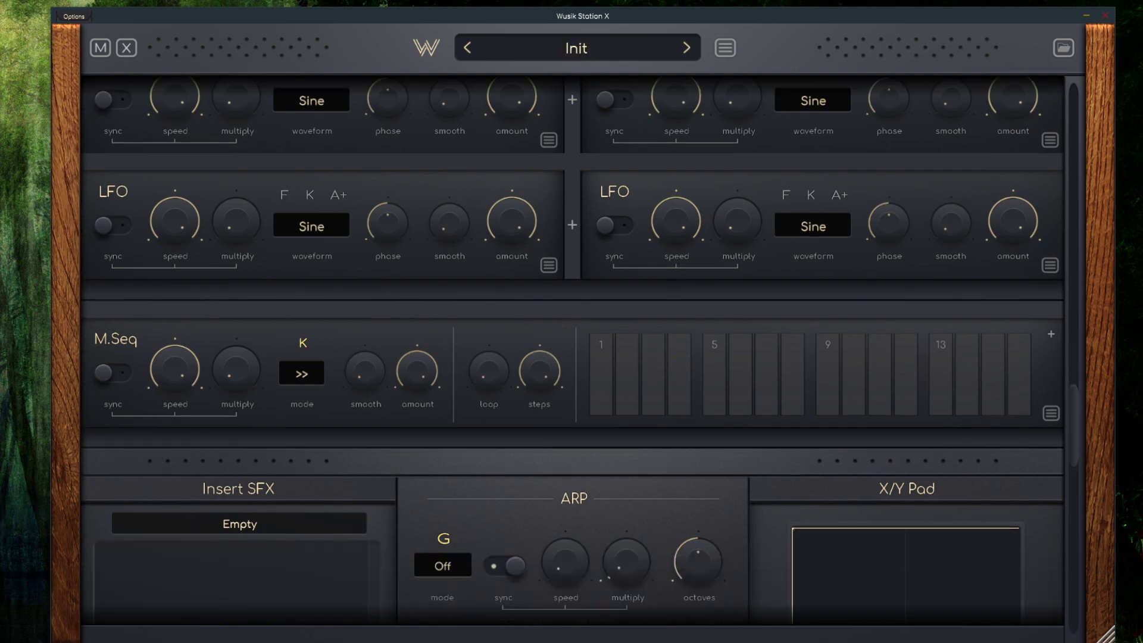
{"action": "left_click", "coordinate": [1051, 335]}
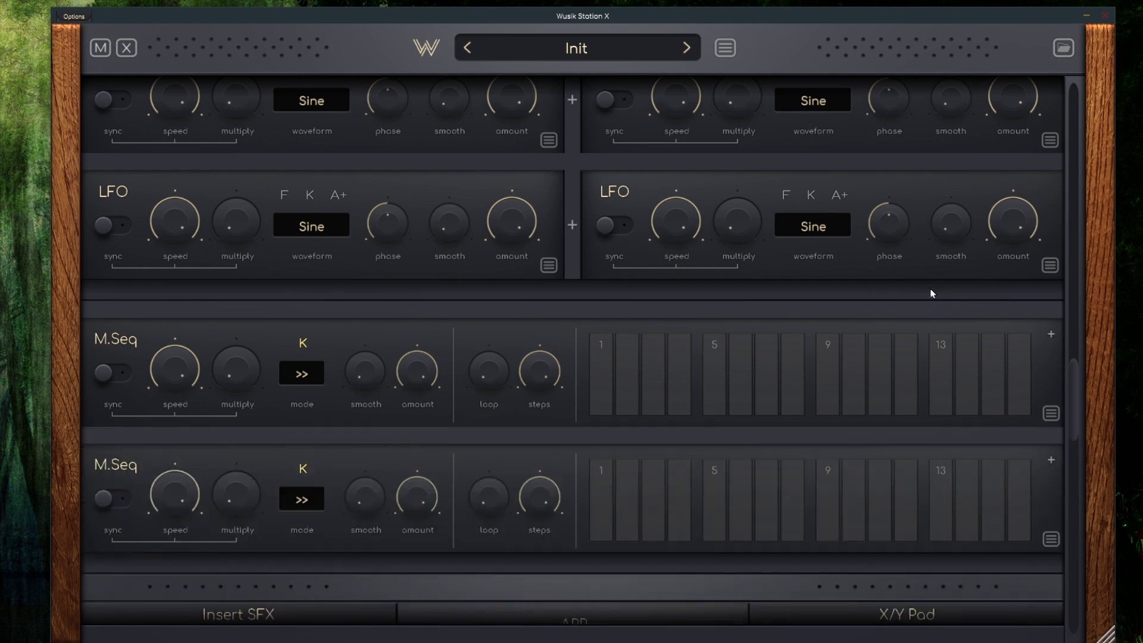
Examine the Auto Note, Key Switch and Sticky Keys sections in the MIDI section's Layer Extras, and close it
{"action": "scroll", "coordinate": [757, 288], "scroll_direction": "down", "scroll_amount": 6}
{"action": "scroll", "coordinate": [763, 287], "scroll_direction": "down", "scroll_amount": 5}
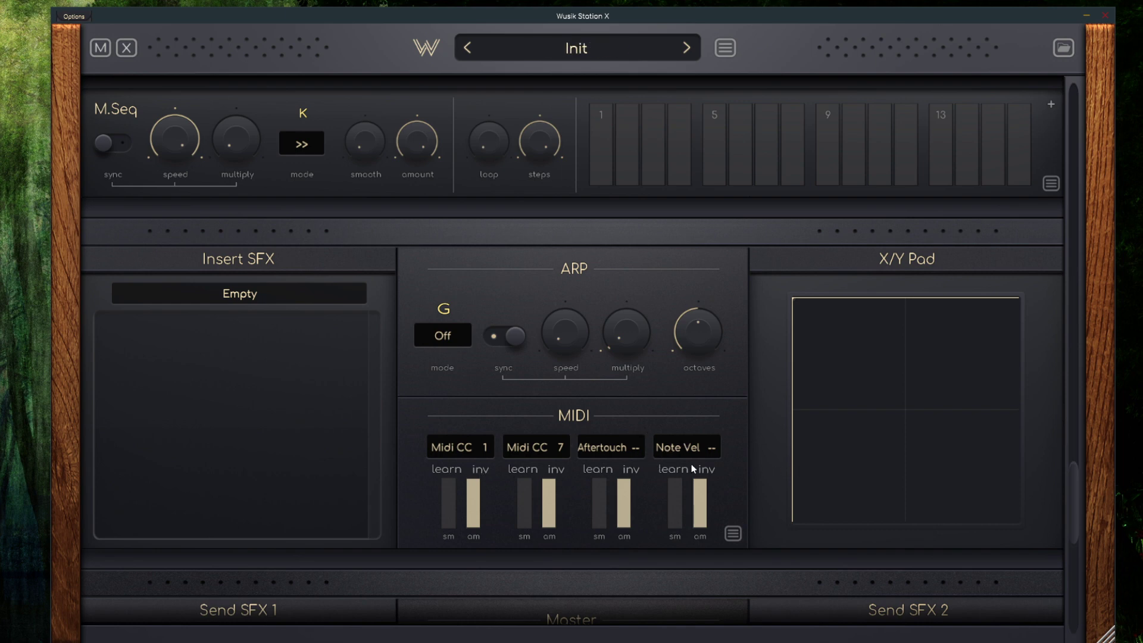
{"action": "left_click", "coordinate": [733, 533]}
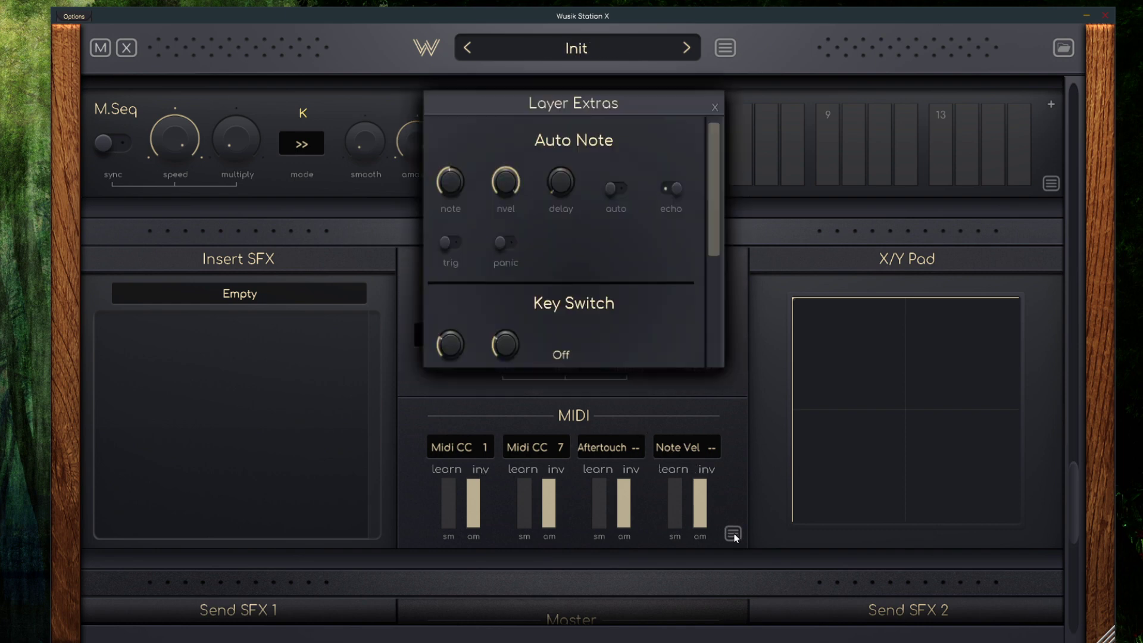
{"action": "scroll", "coordinate": [669, 195], "scroll_direction": "down", "scroll_amount": 5}
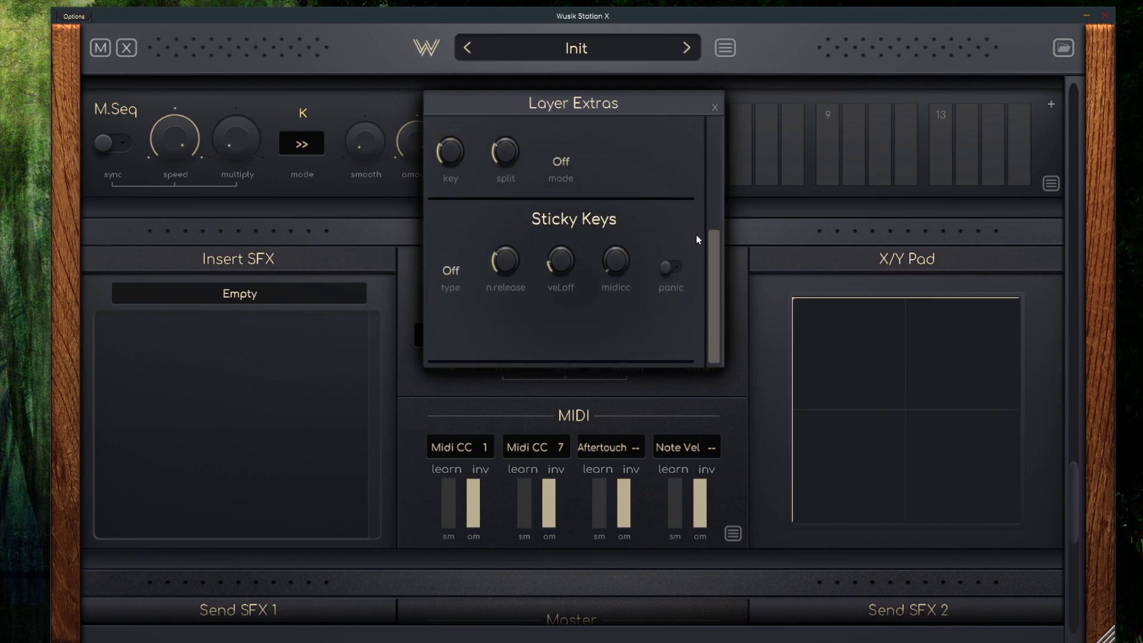
{"action": "scroll", "coordinate": [644, 298], "scroll_direction": "up", "scroll_amount": 5}
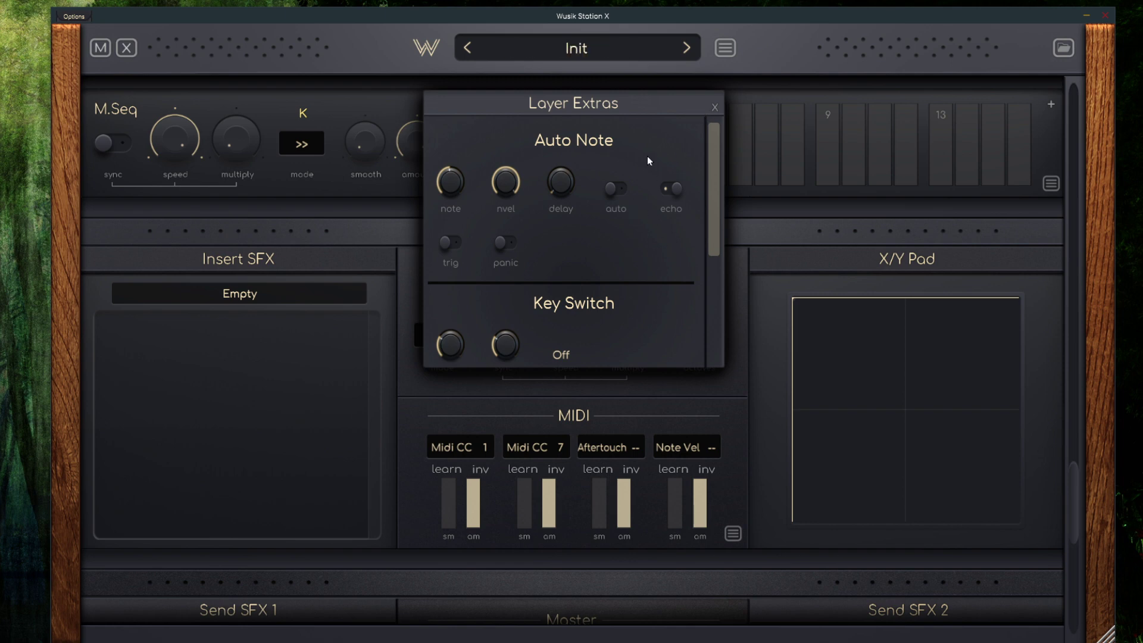
{"action": "scroll", "coordinate": [650, 238], "scroll_direction": "down", "scroll_amount": 5}
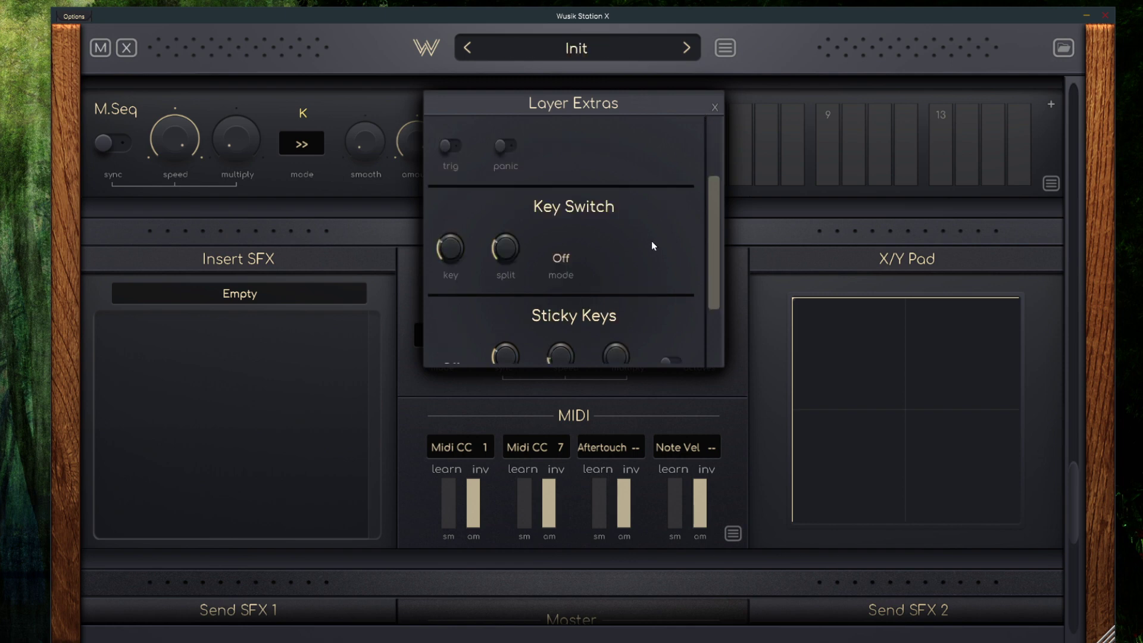
{"action": "left_click", "coordinate": [715, 108]}
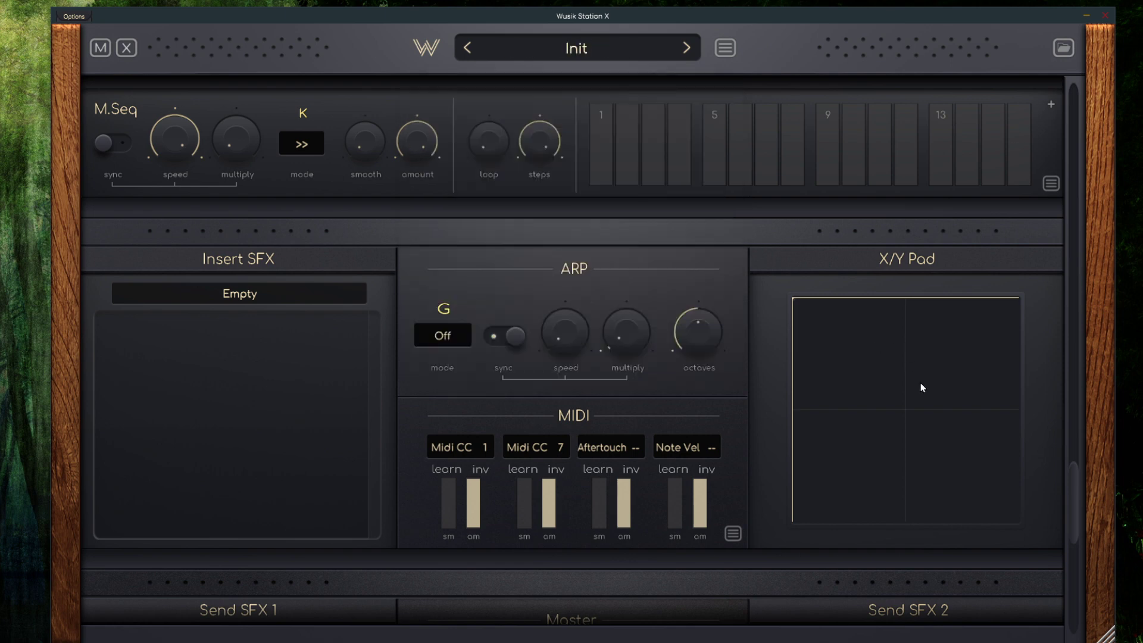
Place the X/Y Pad's crosshair in the upper-left quadrant of the pad
{"action": "left_click_drag", "start_coordinate": [852, 363], "coordinate": [842, 329]}
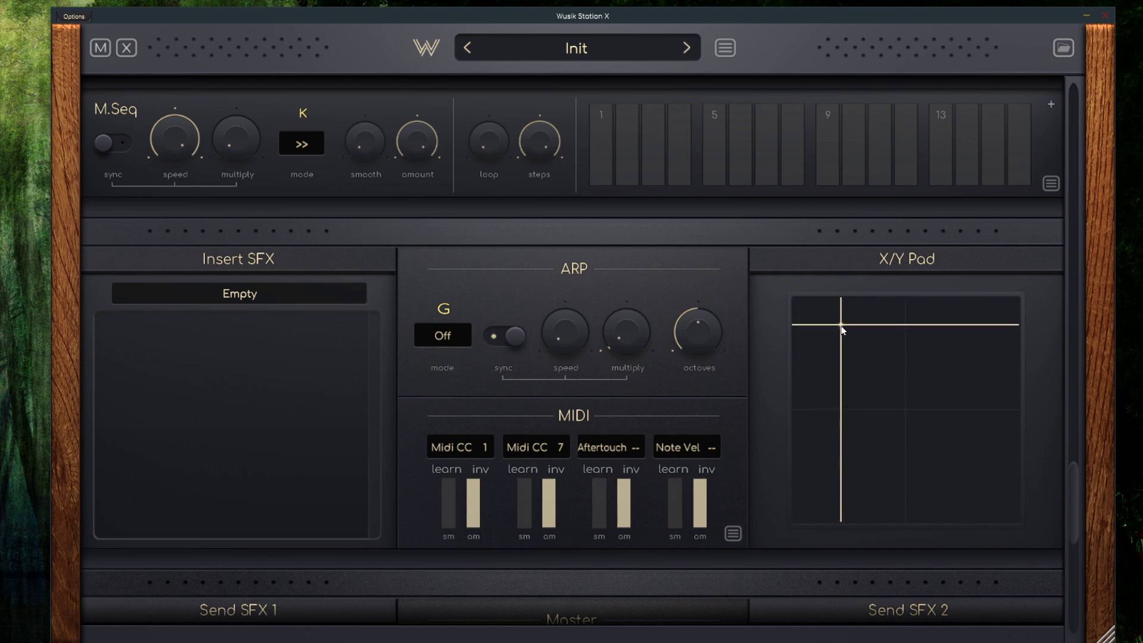
{"action": "left_click", "coordinate": [727, 45]}
{"action": "left_click", "coordinate": [700, 55]}
Look over the whole layer from the envelopes down to the Master and Send SFX sections, and return to the layer header
{"action": "scroll", "coordinate": [644, 516], "scroll_direction": "up", "scroll_amount": 10}
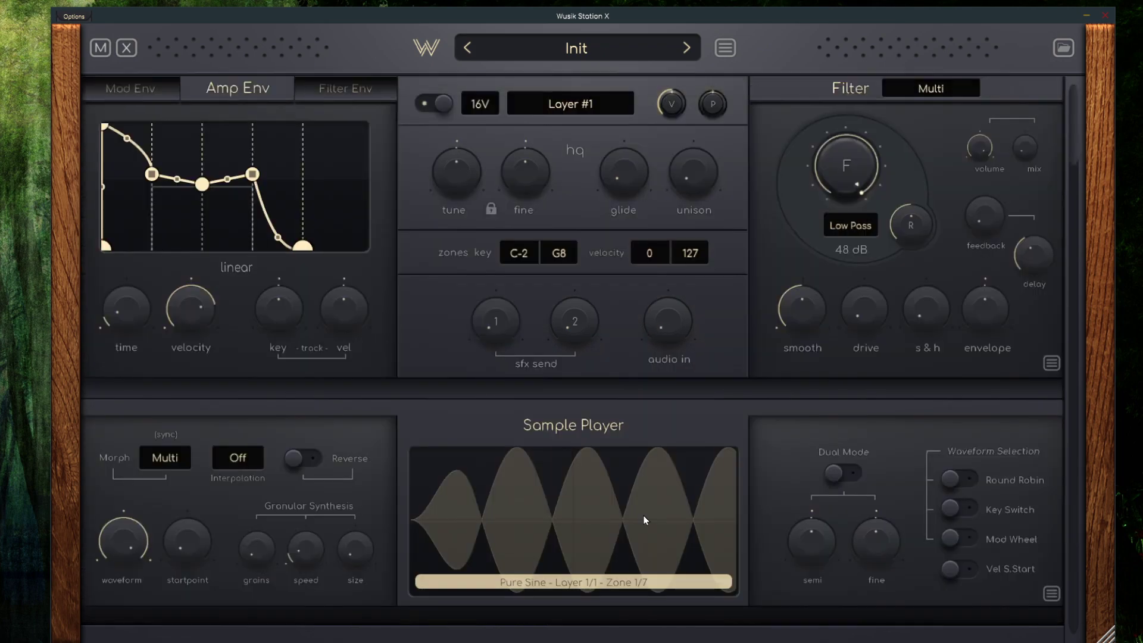
{"action": "scroll", "coordinate": [677, 435], "scroll_direction": "down", "scroll_amount": 10}
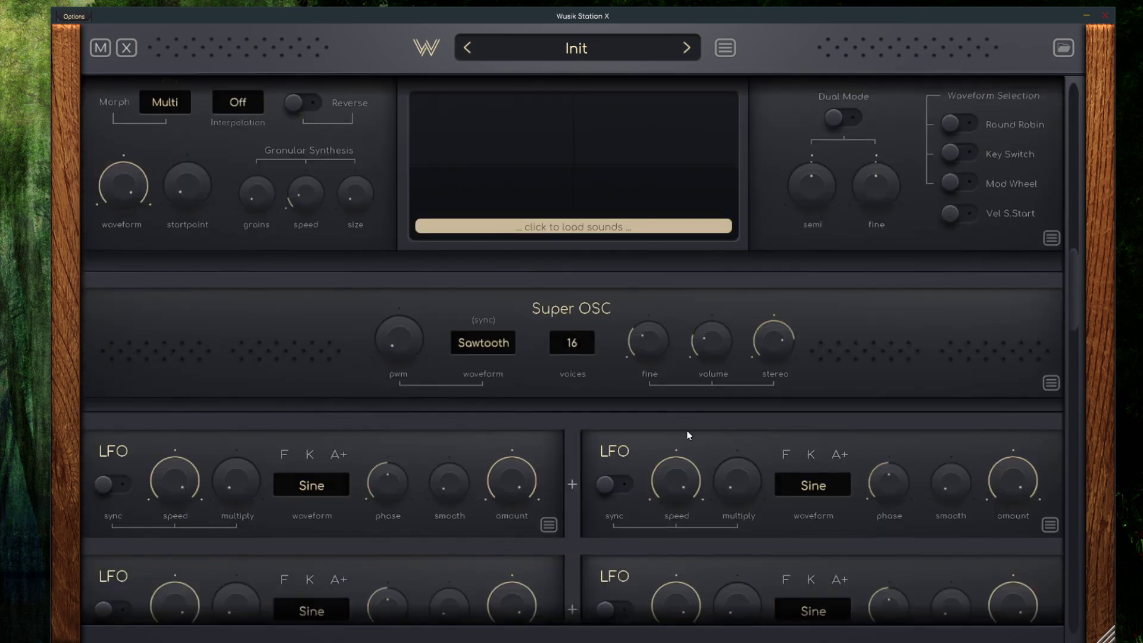
{"action": "scroll", "coordinate": [689, 435], "scroll_direction": "down", "scroll_amount": 12}
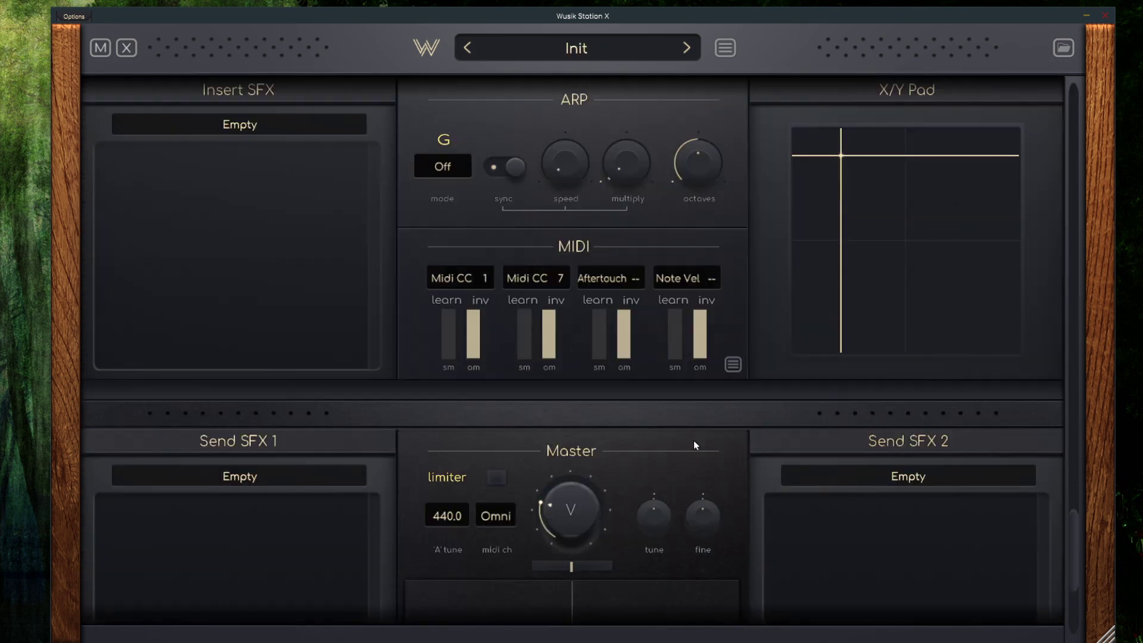
{"action": "scroll", "coordinate": [694, 444], "scroll_direction": "down", "scroll_amount": 2}
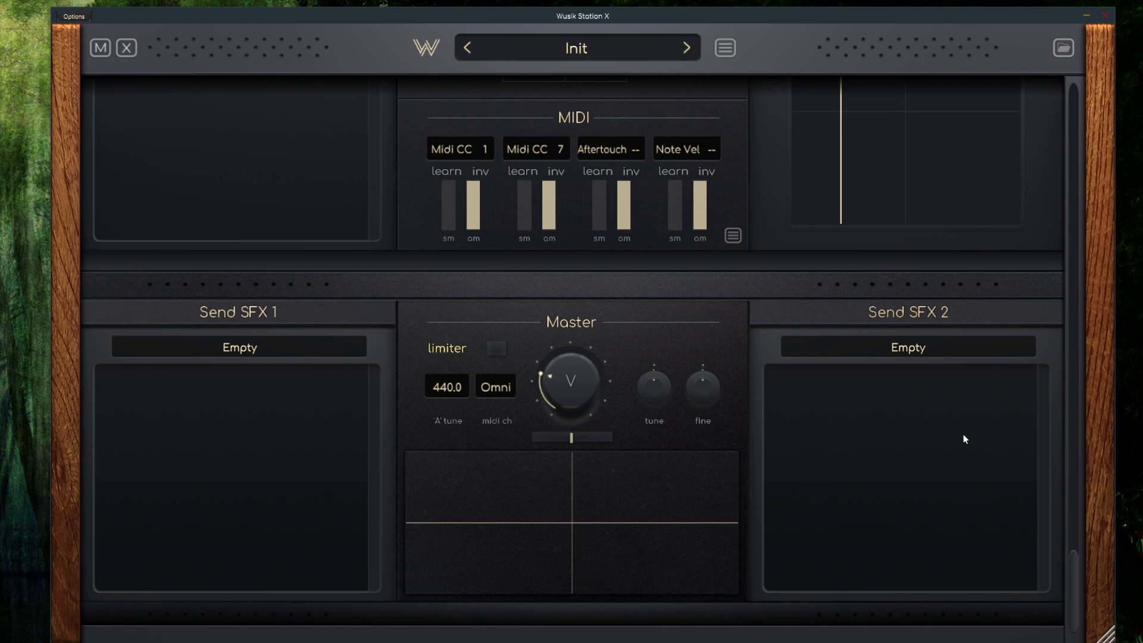
{"action": "left_click_drag", "start_coordinate": [1077, 584], "coordinate": [1126, 110]}
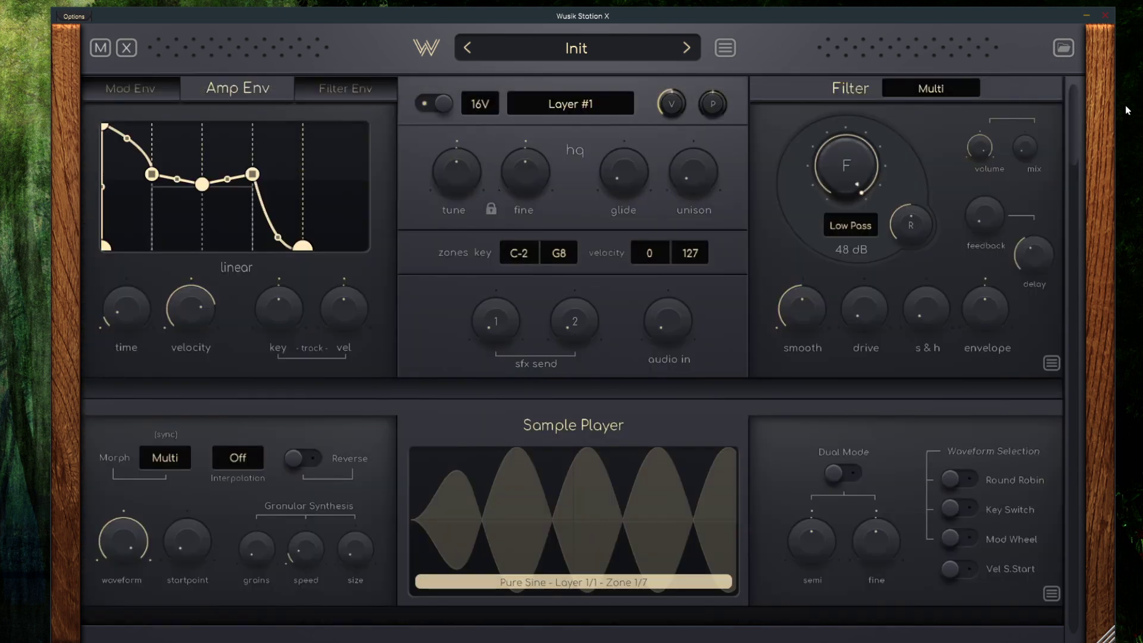
Add a Wave Sequencer module to Layer #1
{"action": "left_click", "coordinate": [568, 104]}
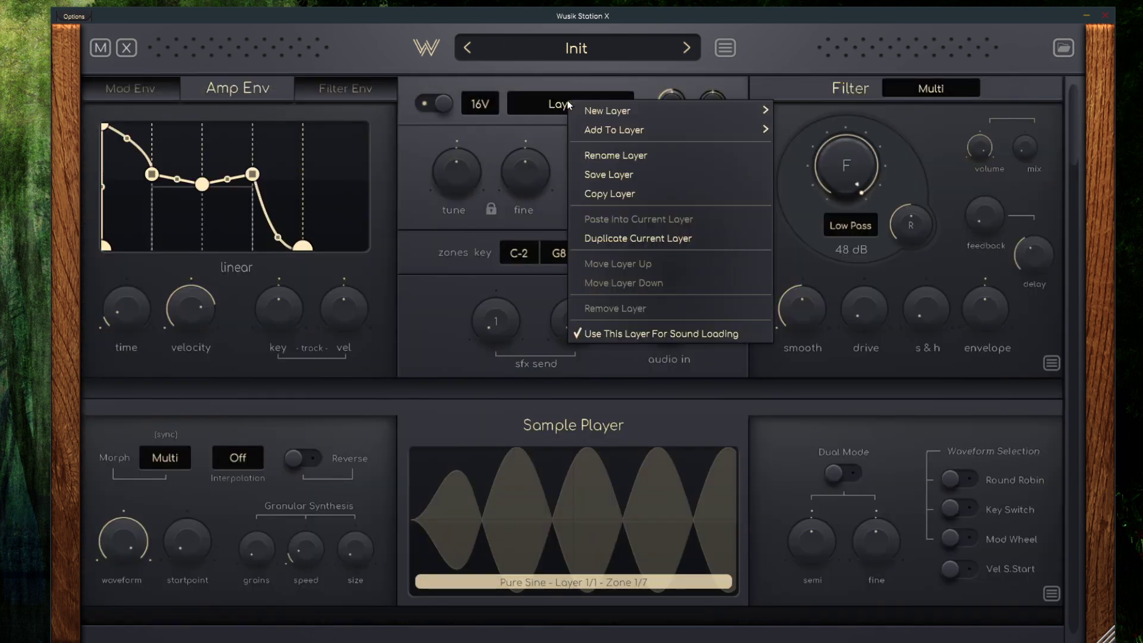
{"action": "mouse_move", "coordinate": [691, 133]}
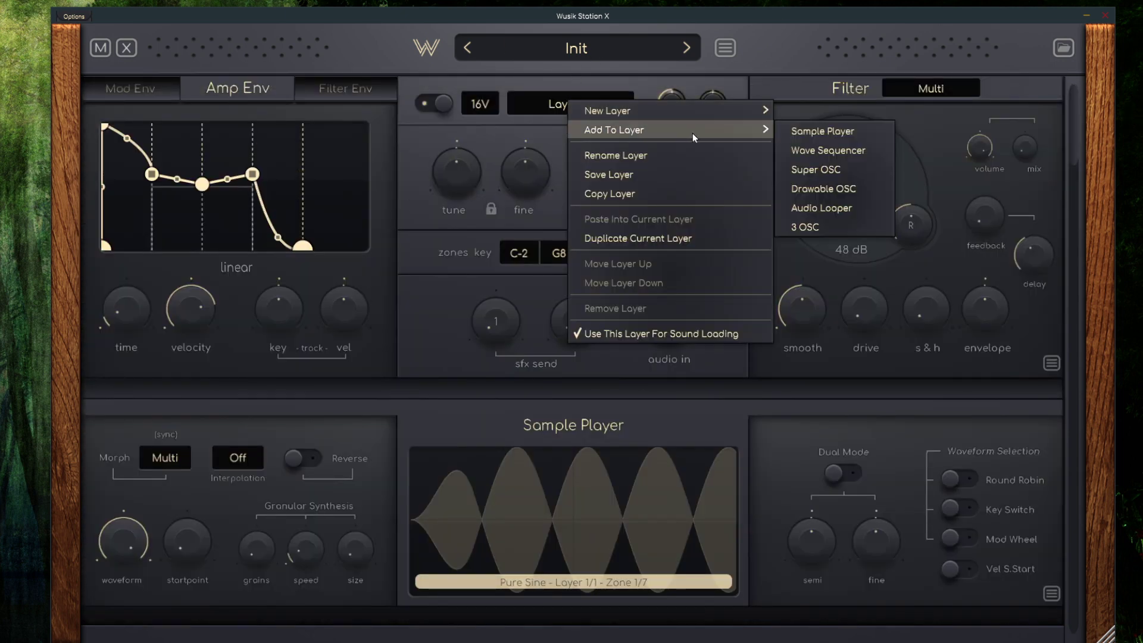
{"action": "left_click", "coordinate": [859, 155]}
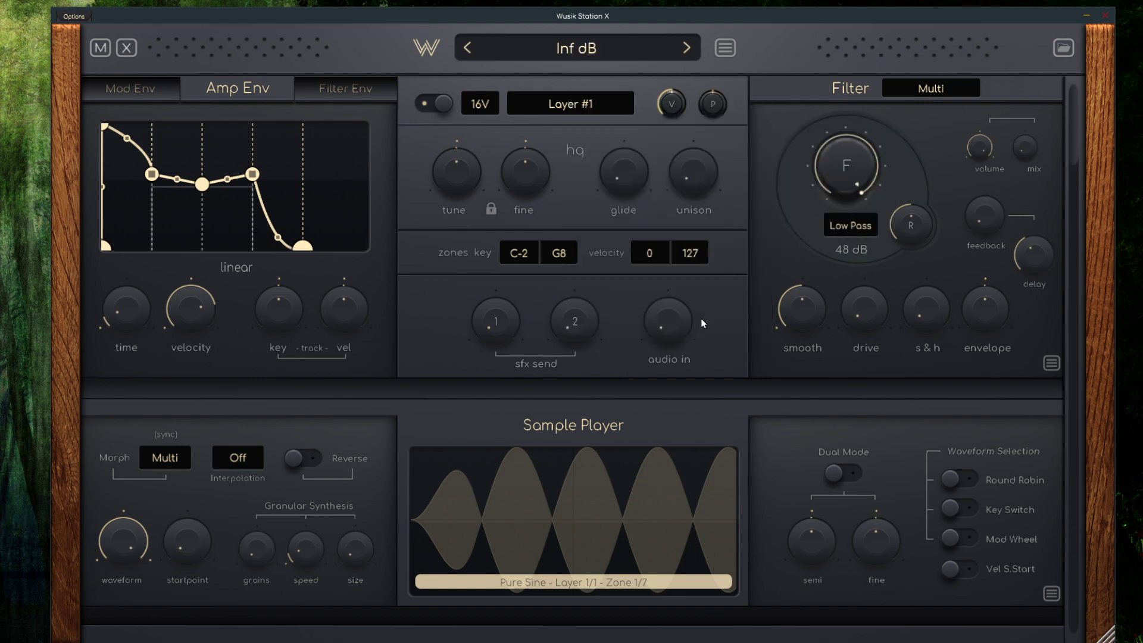
Insert 32 steps into the Wave Sequencer's sequence
{"action": "scroll", "coordinate": [769, 302], "scroll_direction": "down", "scroll_amount": 3}
{"action": "scroll", "coordinate": [769, 301], "scroll_direction": "down", "scroll_amount": 8}
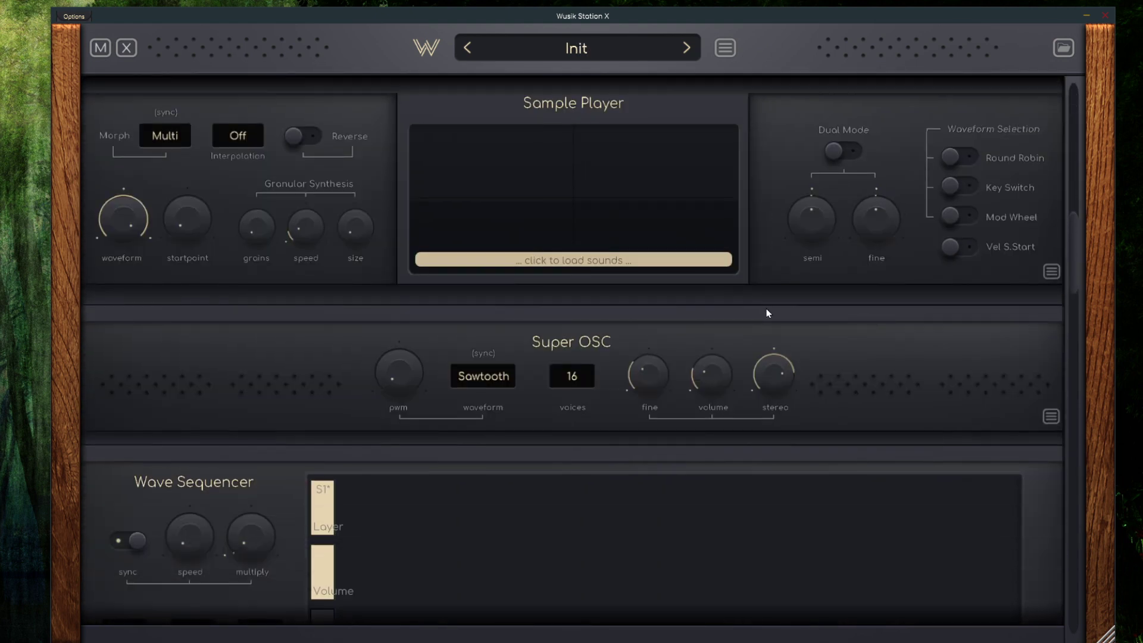
{"action": "scroll", "coordinate": [766, 309], "scroll_direction": "down", "scroll_amount": 2}
{"action": "scroll", "coordinate": [786, 484], "scroll_direction": "down", "scroll_amount": 1}
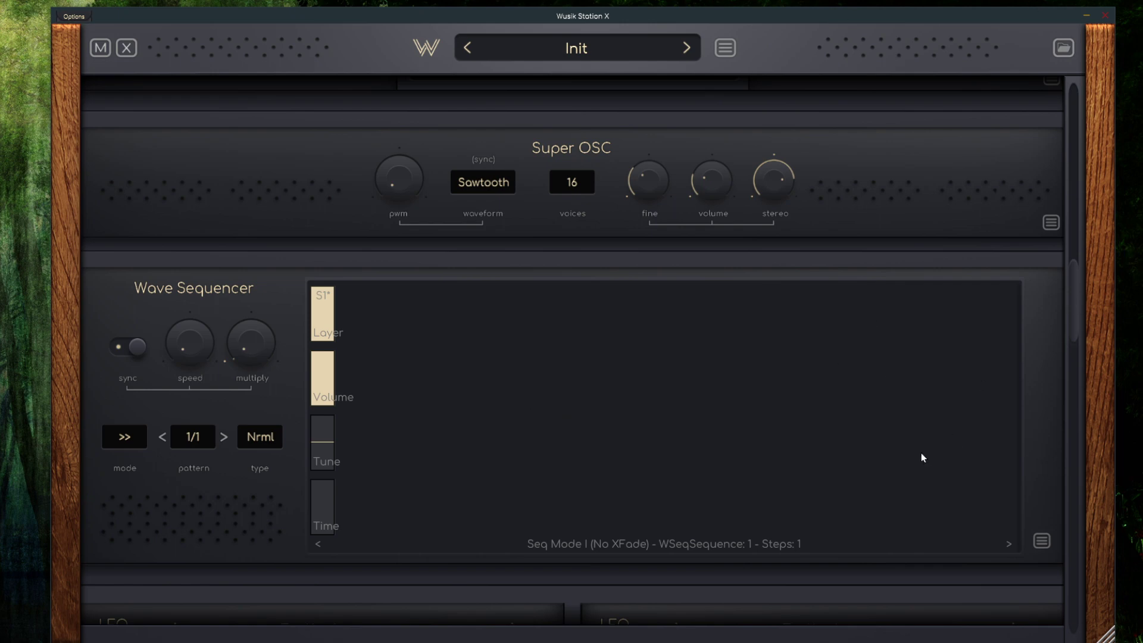
{"action": "scroll", "coordinate": [697, 439], "scroll_direction": "up", "scroll_amount": 2}
{"action": "scroll", "coordinate": [655, 432], "scroll_direction": "down", "scroll_amount": 2}
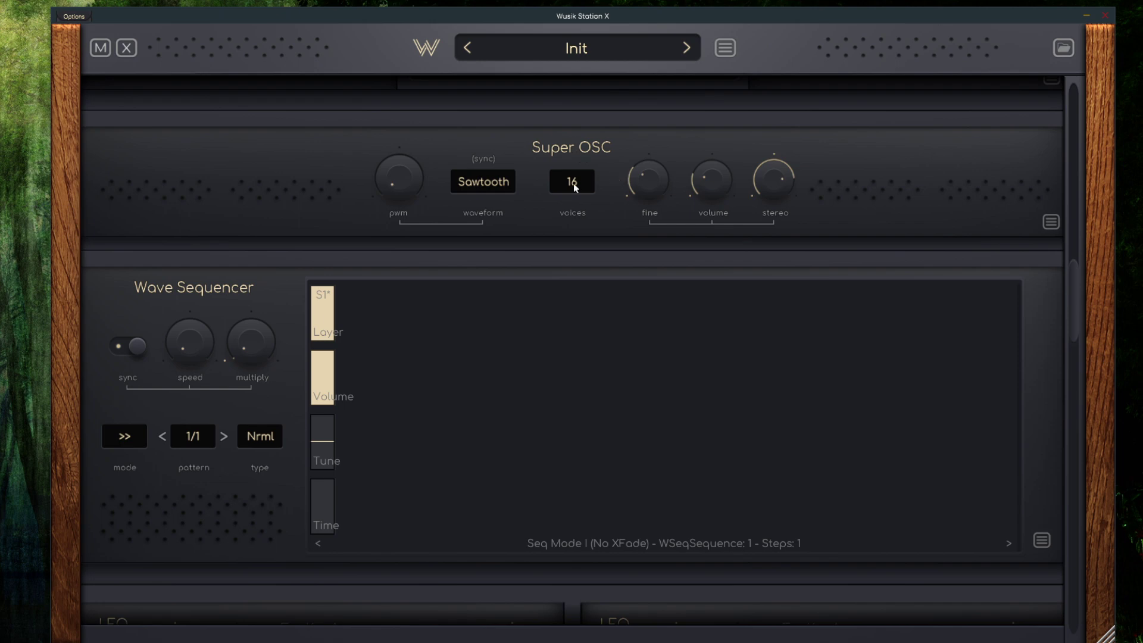
{"action": "right_click", "coordinate": [587, 417]}
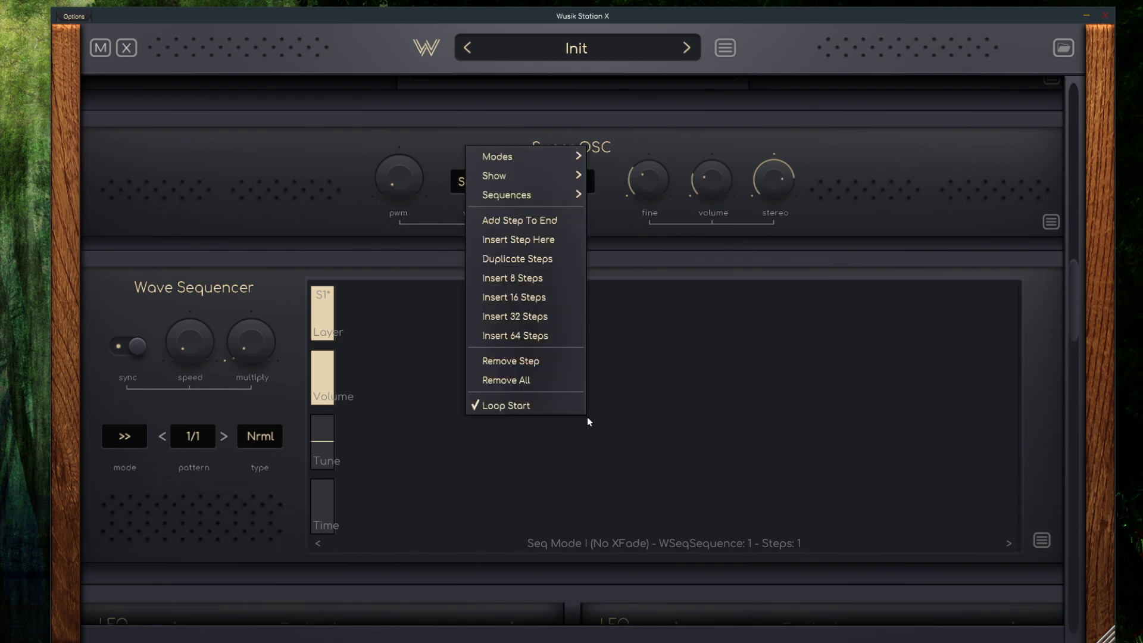
{"action": "left_click", "coordinate": [530, 318]}
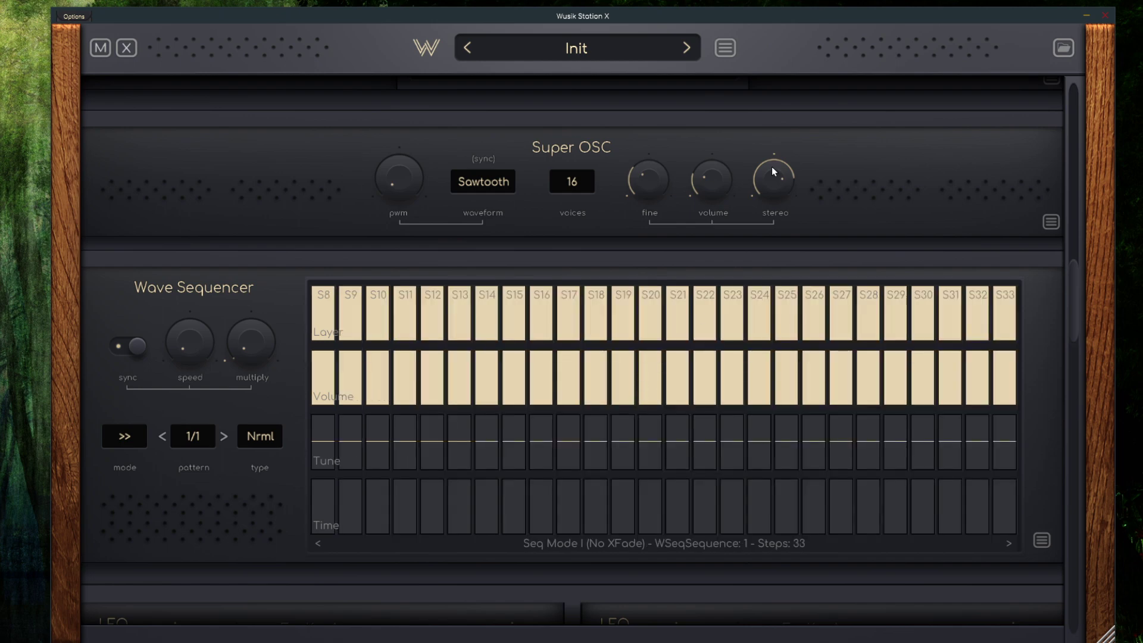
Turn Layer #1's volume all the way down
{"action": "scroll", "coordinate": [951, 358], "scroll_direction": "up", "scroll_amount": 3}
{"action": "left_click_drag", "start_coordinate": [1076, 262], "coordinate": [1108, 81]}
{"action": "mouse_move", "coordinate": [666, 104]}
{"action": "left_click_drag", "start_coordinate": [666, 105], "coordinate": [698, 180]}
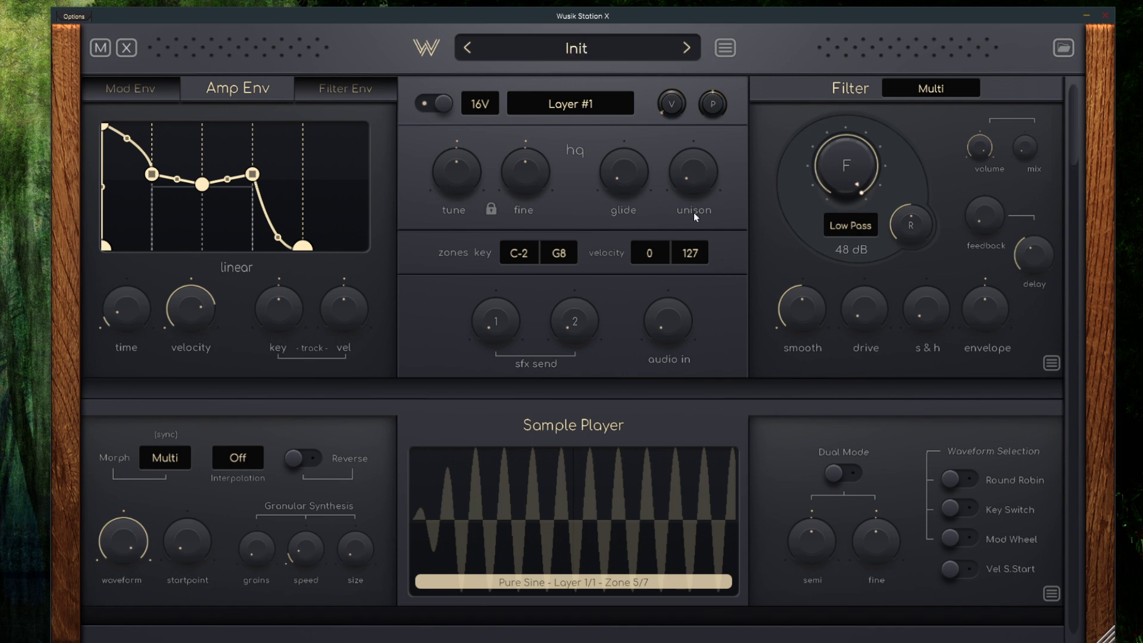
{"action": "left_click_drag", "start_coordinate": [674, 106], "coordinate": [680, 147]}
Look over the Wave Sequencer's Layer, Volume, Tune and Time rows and examine which modules can still be added to Layer #1
{"action": "left_click_drag", "start_coordinate": [1084, 113], "coordinate": [1087, 281]}
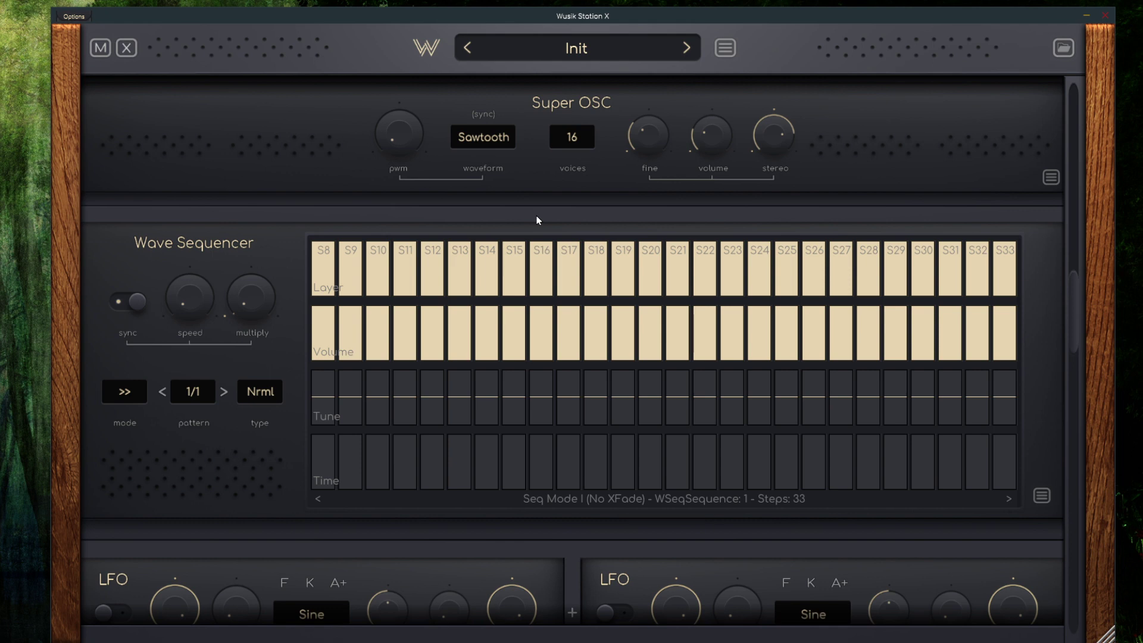
{"action": "scroll", "coordinate": [416, 349], "scroll_direction": "down", "scroll_amount": 3}
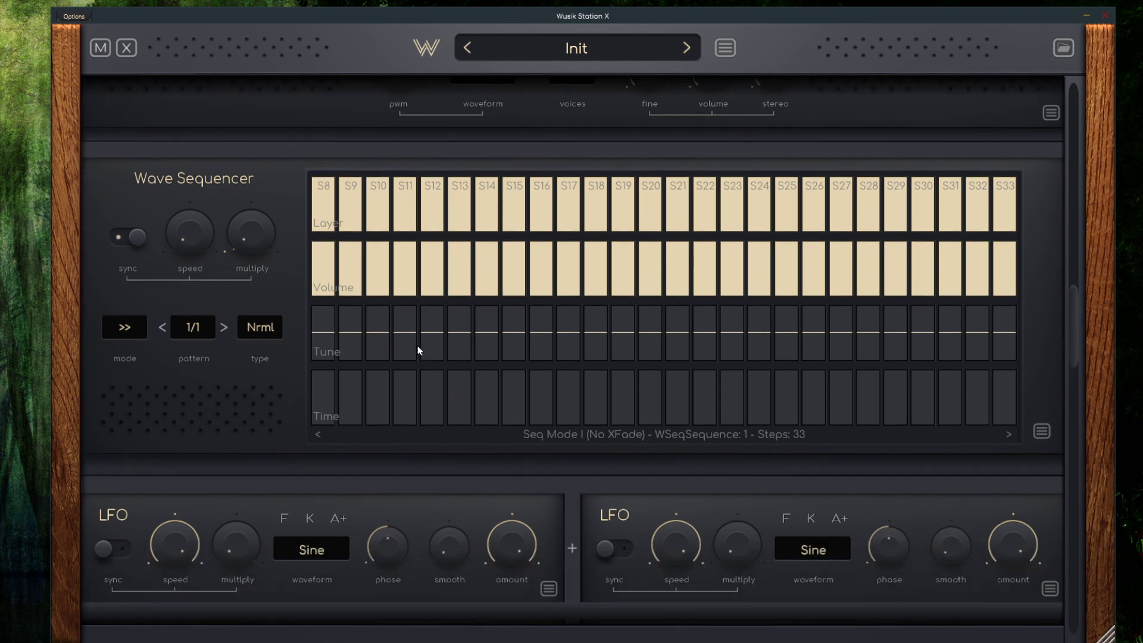
{"action": "scroll", "coordinate": [411, 403], "scroll_direction": "up", "scroll_amount": 5}
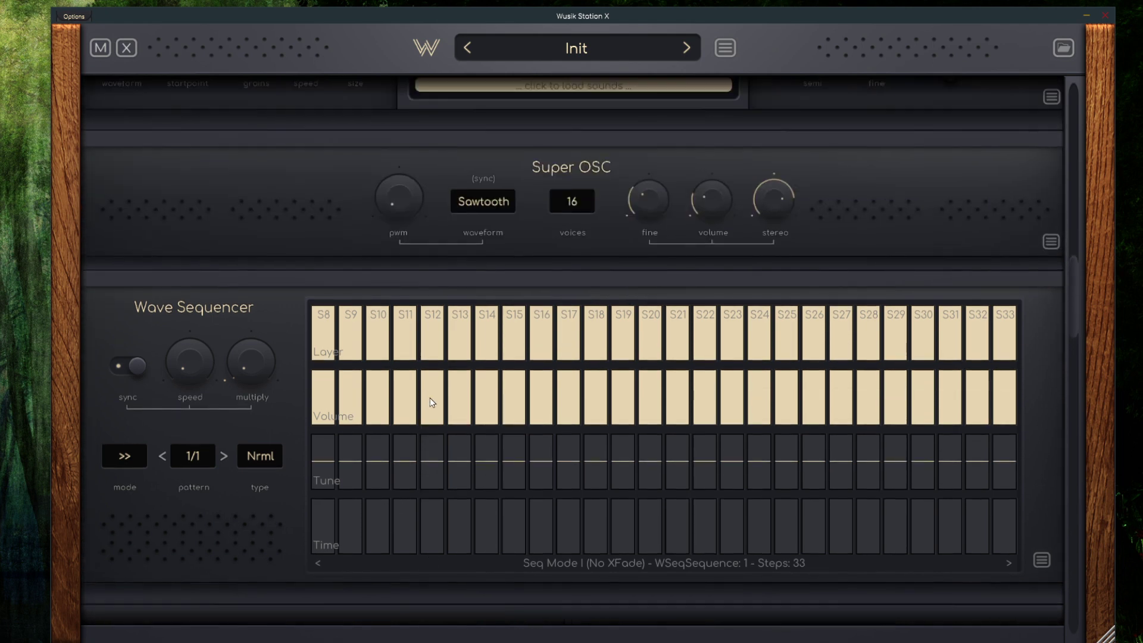
{"action": "scroll", "coordinate": [470, 413], "scroll_direction": "down", "scroll_amount": 1}
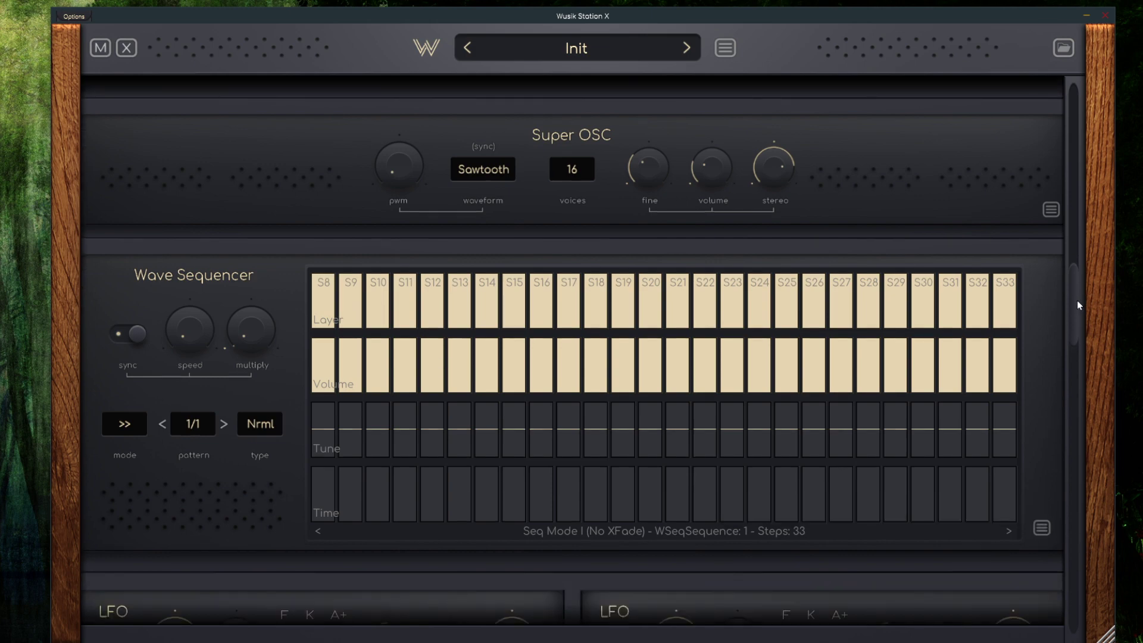
{"action": "left_click_drag", "start_coordinate": [1077, 305], "coordinate": [1077, 131]}
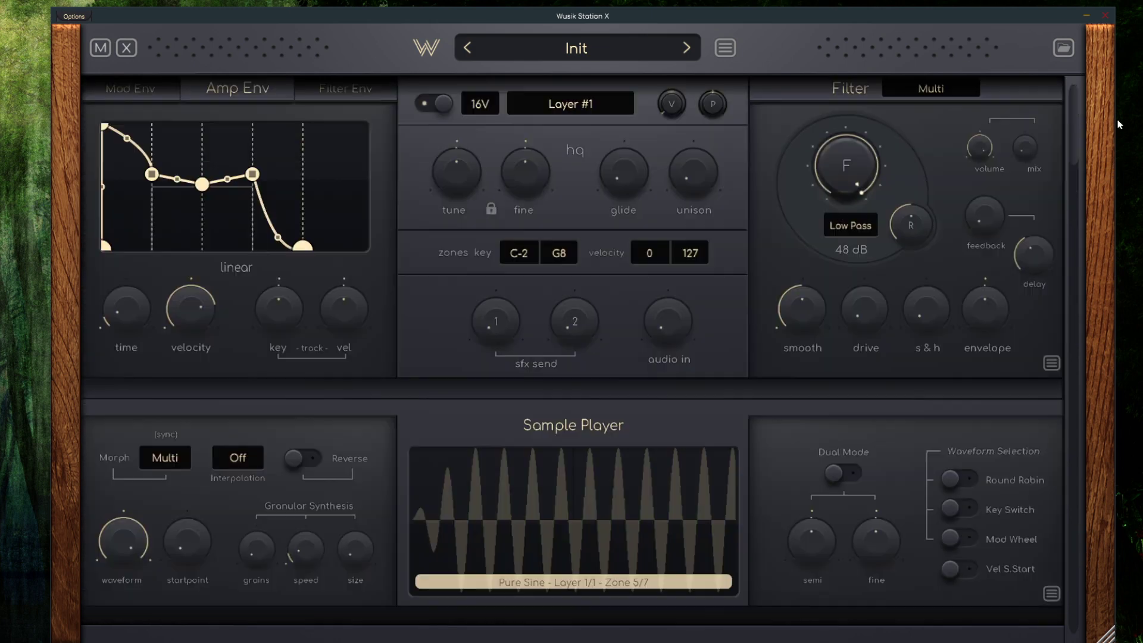
{"action": "left_click", "coordinate": [574, 106]}
{"action": "mouse_move", "coordinate": [537, 141]}
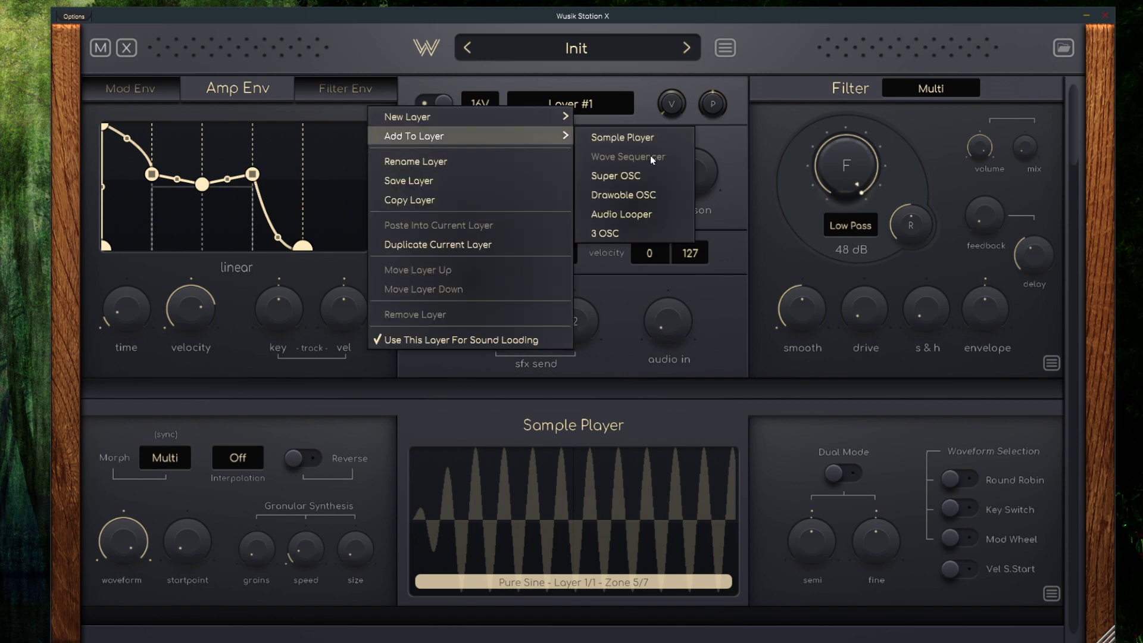
{"action": "left_click", "coordinate": [738, 297]}
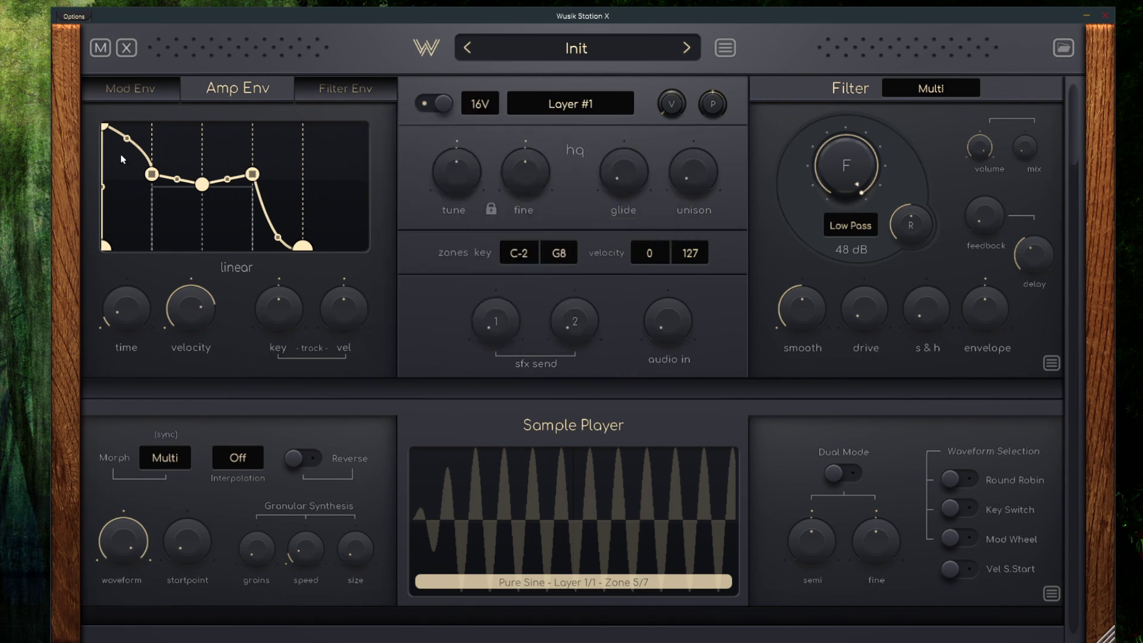
Go through the layer's Mod, Amp and Filter envelopes, ending on the Filter envelope
{"action": "left_click", "coordinate": [129, 88]}
{"action": "left_click", "coordinate": [232, 93]}
{"action": "left_click", "coordinate": [342, 88]}
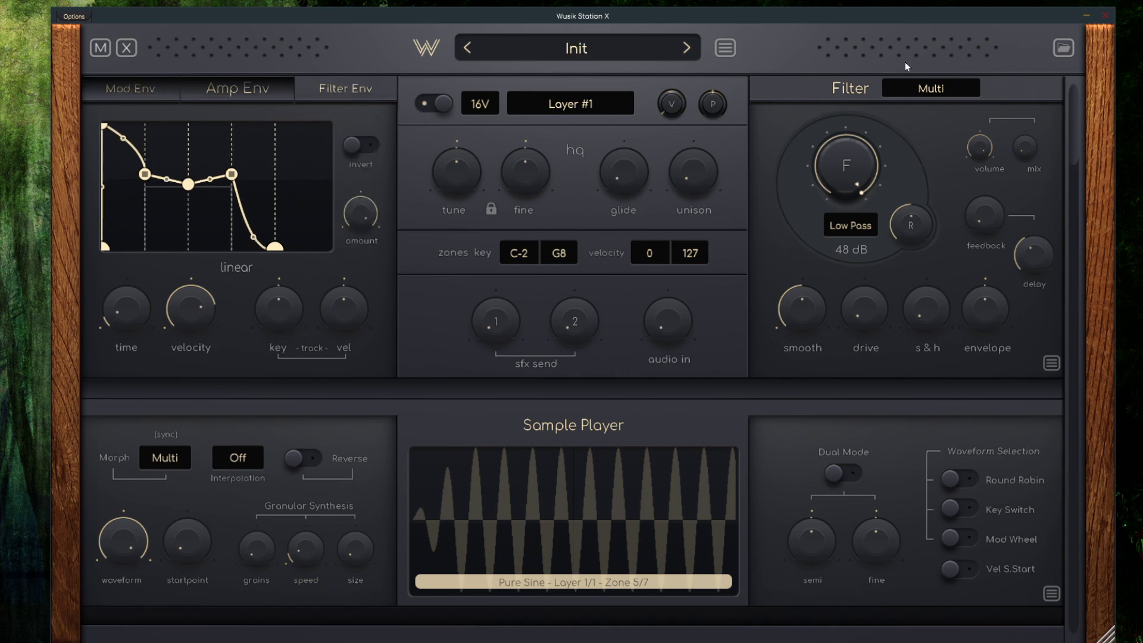
Examine the filter types that can be added to the layer, and leave the list without choosing one
{"action": "left_click", "coordinate": [940, 88]}
{"action": "mouse_move", "coordinate": [888, 132]}
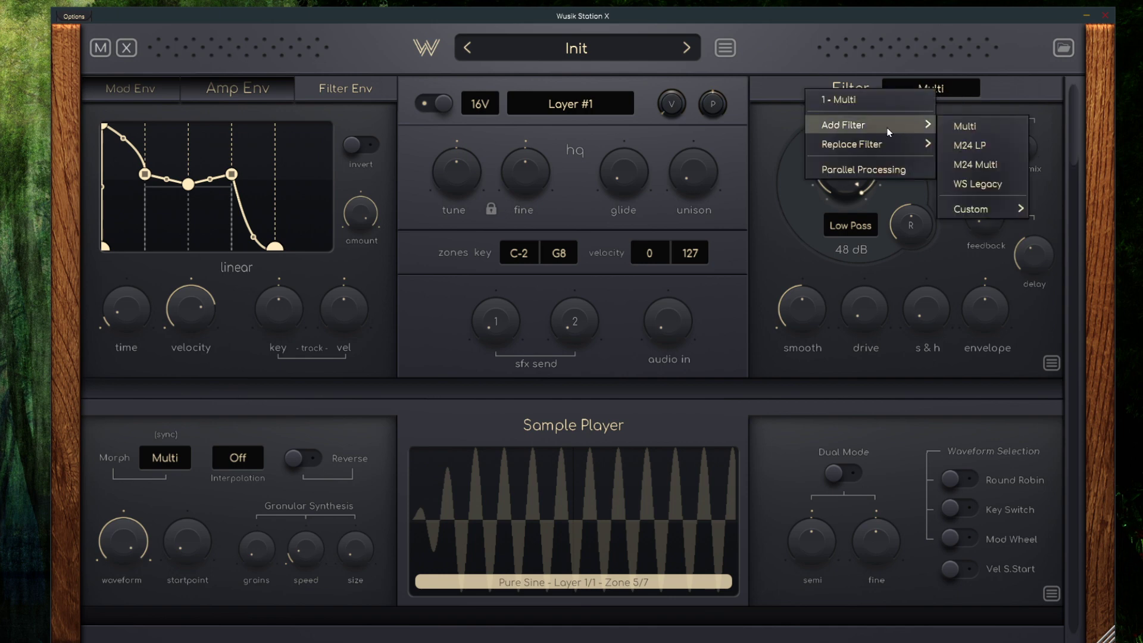
{"action": "left_click", "coordinate": [754, 170]}
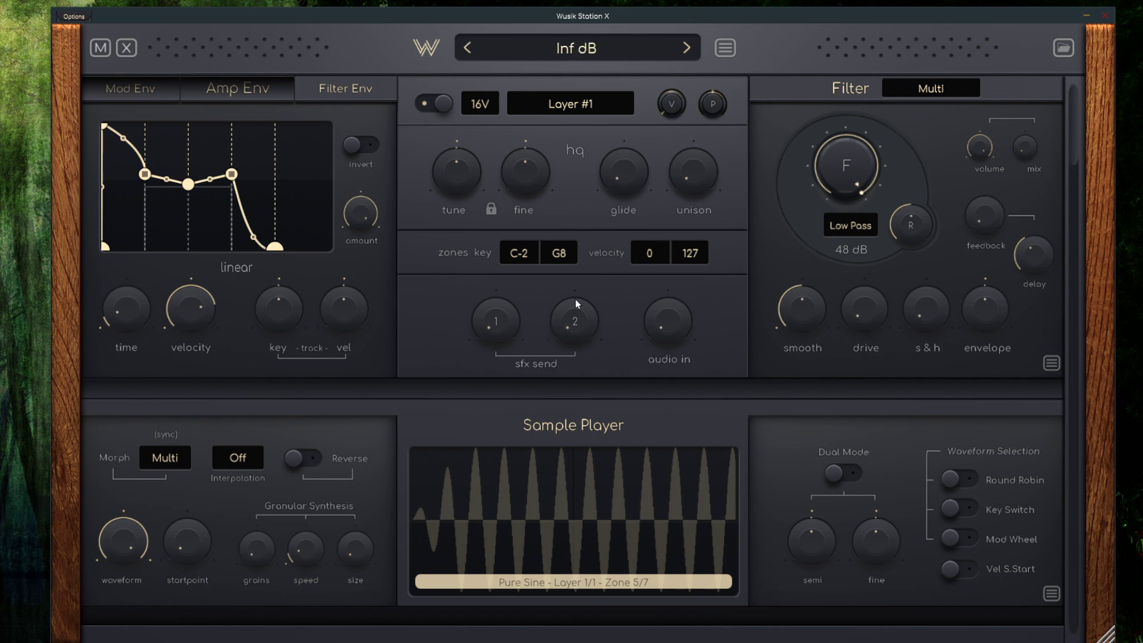
{"action": "scroll", "coordinate": [575, 299], "scroll_direction": "down", "scroll_amount": 2}
{"action": "scroll", "coordinate": [558, 289], "scroll_direction": "up", "scroll_amount": 2}
Show the modules' extra parameters to view the Sample Player's additional knobs, and hide them again
{"action": "left_click", "coordinate": [126, 49]}
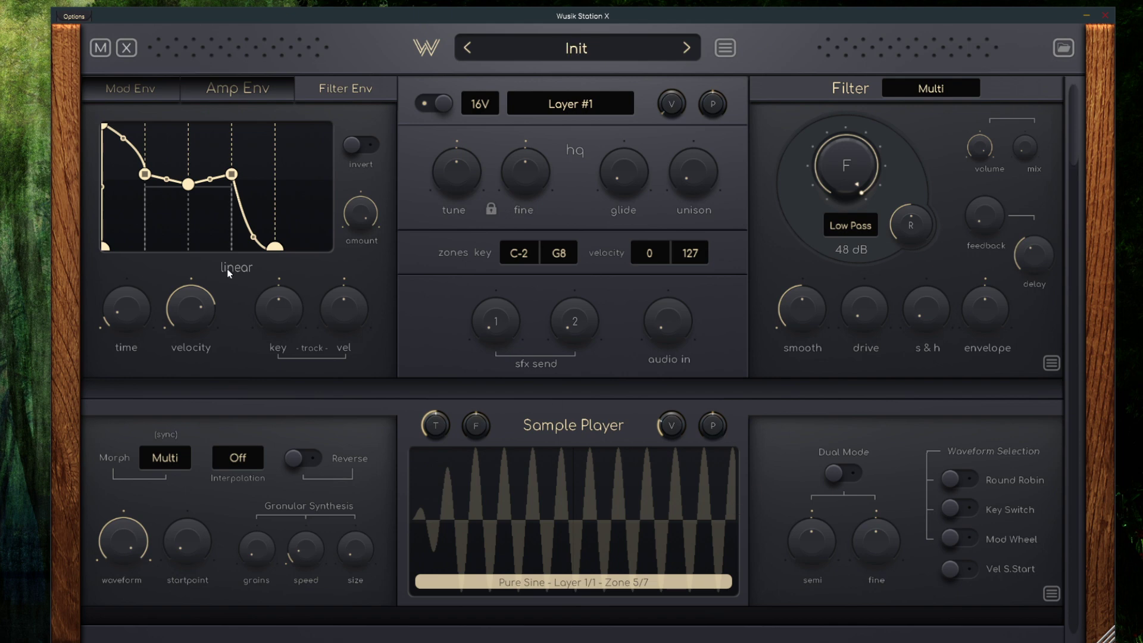
{"action": "left_click", "coordinate": [130, 46]}
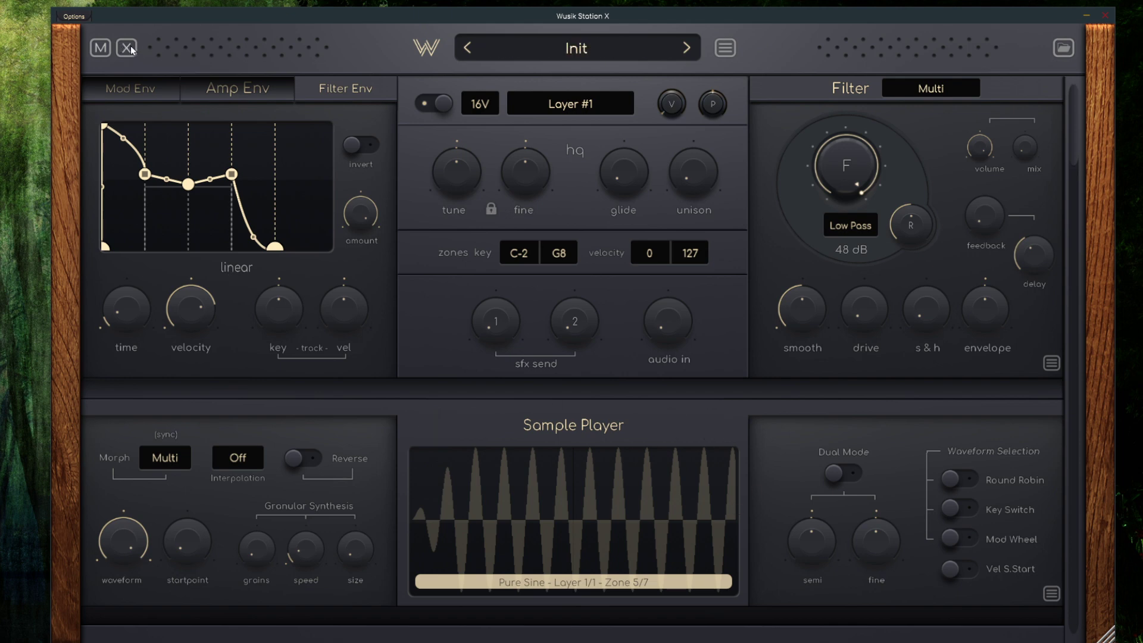
{"action": "left_click", "coordinate": [130, 47]}
{"action": "left_click", "coordinate": [131, 48]}
Open the browser, collapse the Presets folder and expand the A0S folder under Wusik Engine SoundSets
{"action": "left_click", "coordinate": [1063, 50]}
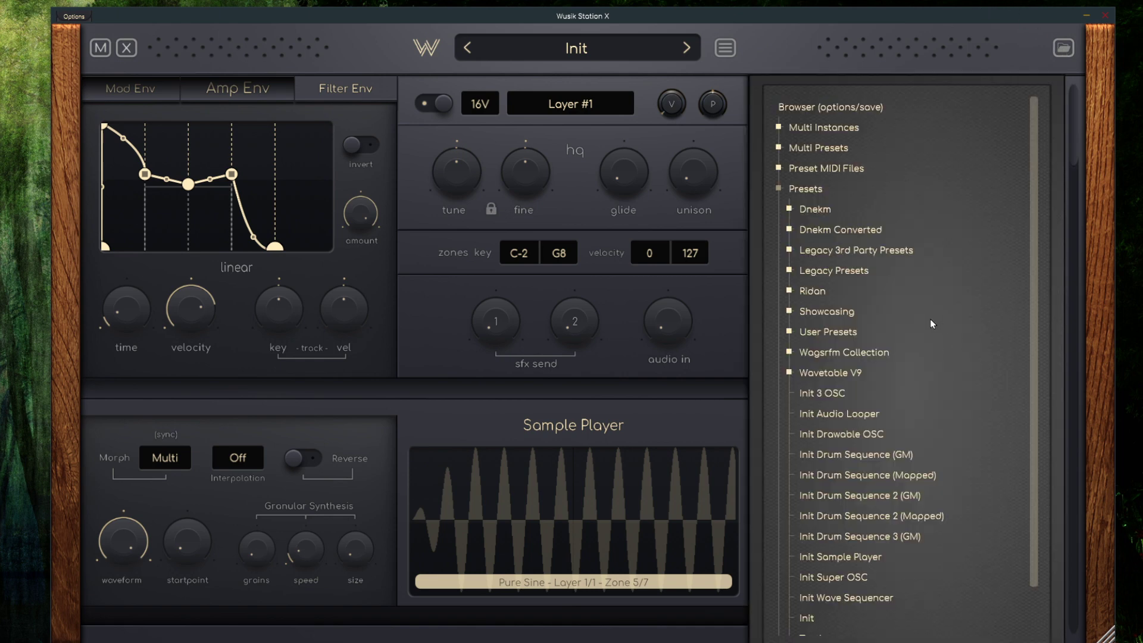
{"action": "scroll", "coordinate": [932, 324], "scroll_direction": "down", "scroll_amount": 1}
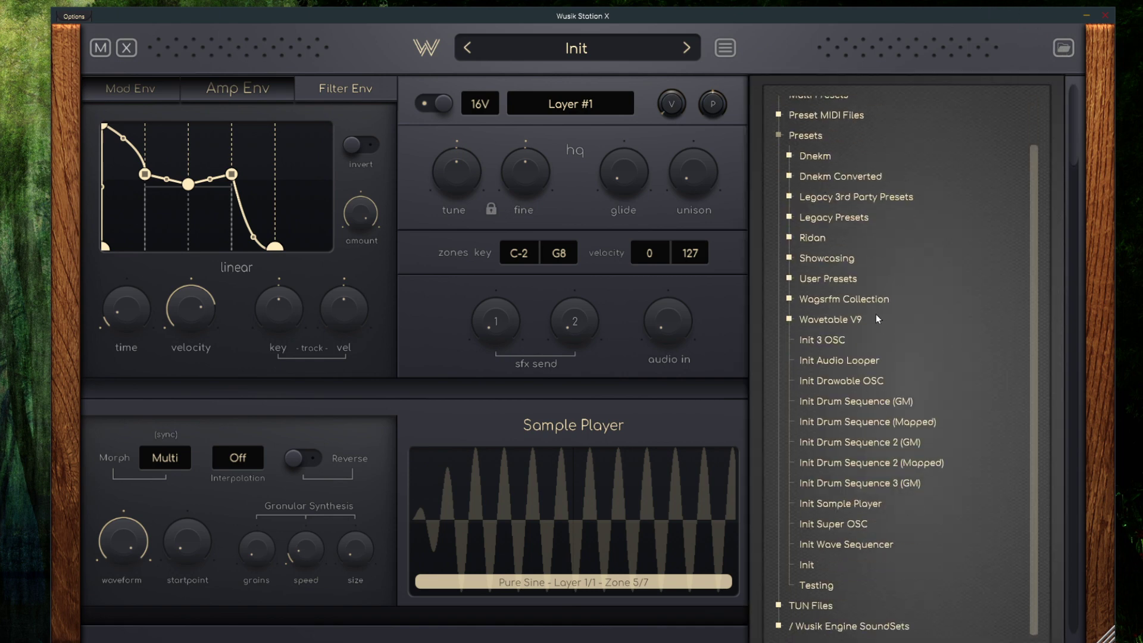
{"action": "left_click", "coordinate": [851, 138]}
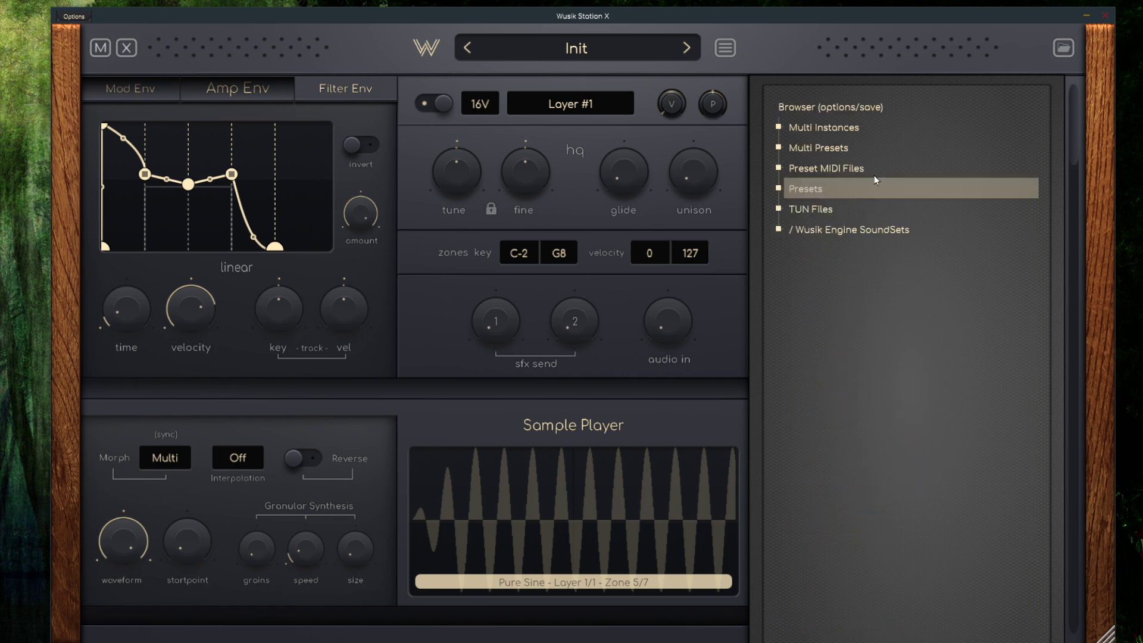
{"action": "left_click", "coordinate": [871, 237]}
{"action": "left_click", "coordinate": [877, 253]}
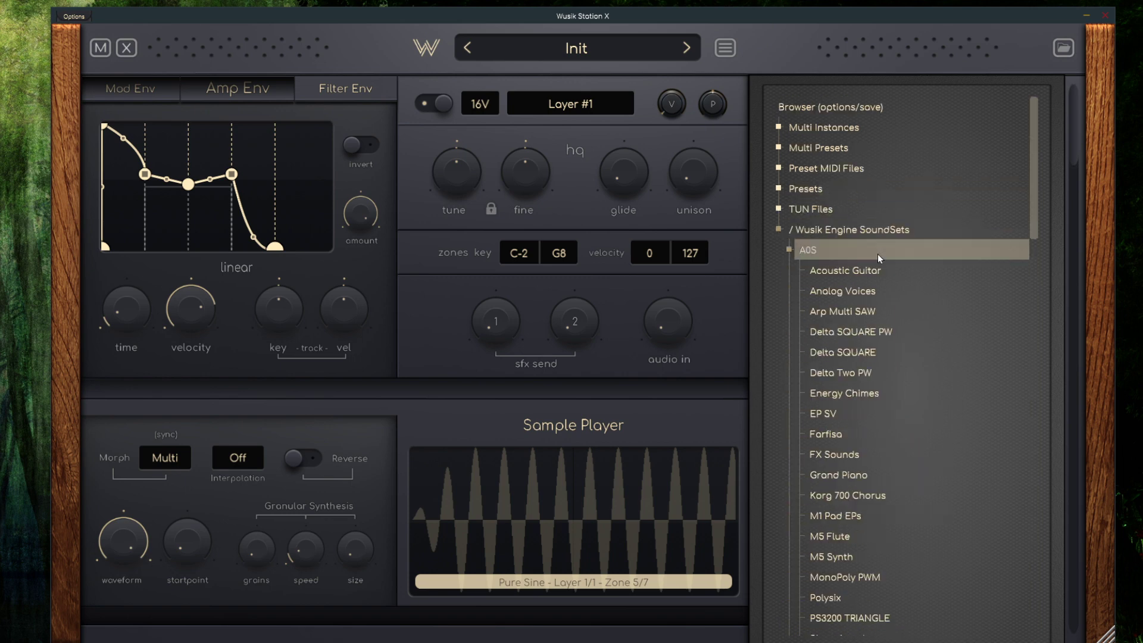
Load Acoustic Guitar, Analog Voices, Delta SQUARE PW and finally Energy Chimes into the first Sample Player
{"action": "left_click", "coordinate": [913, 274]}
{"action": "scroll", "coordinate": [610, 439], "scroll_direction": "down", "scroll_amount": 5}
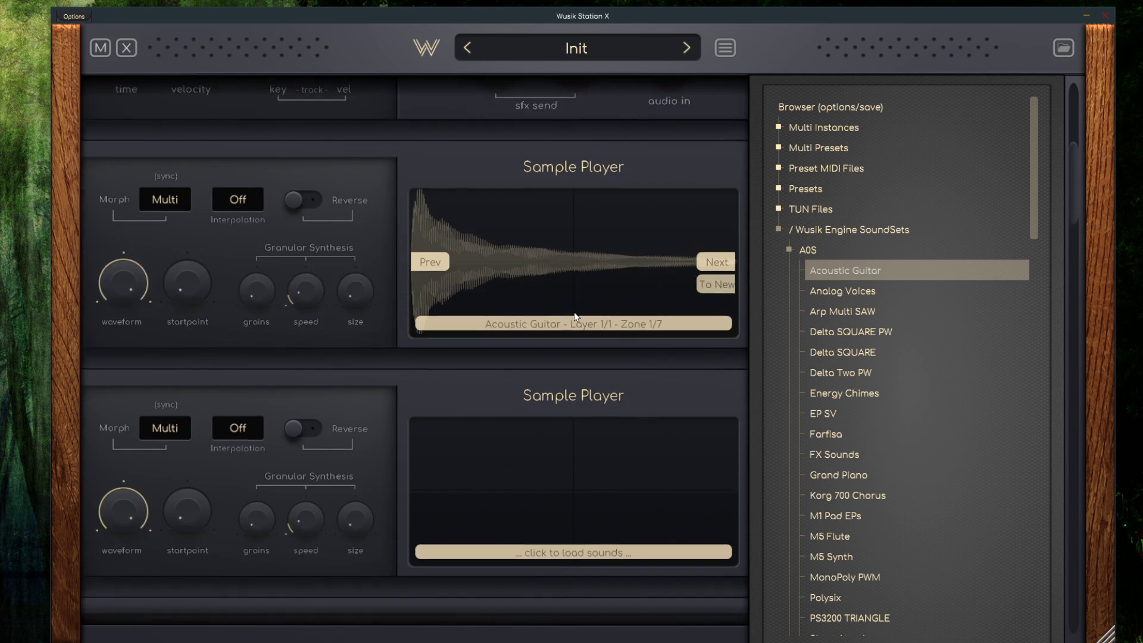
{"action": "left_click", "coordinate": [870, 298]}
{"action": "left_click", "coordinate": [880, 334]}
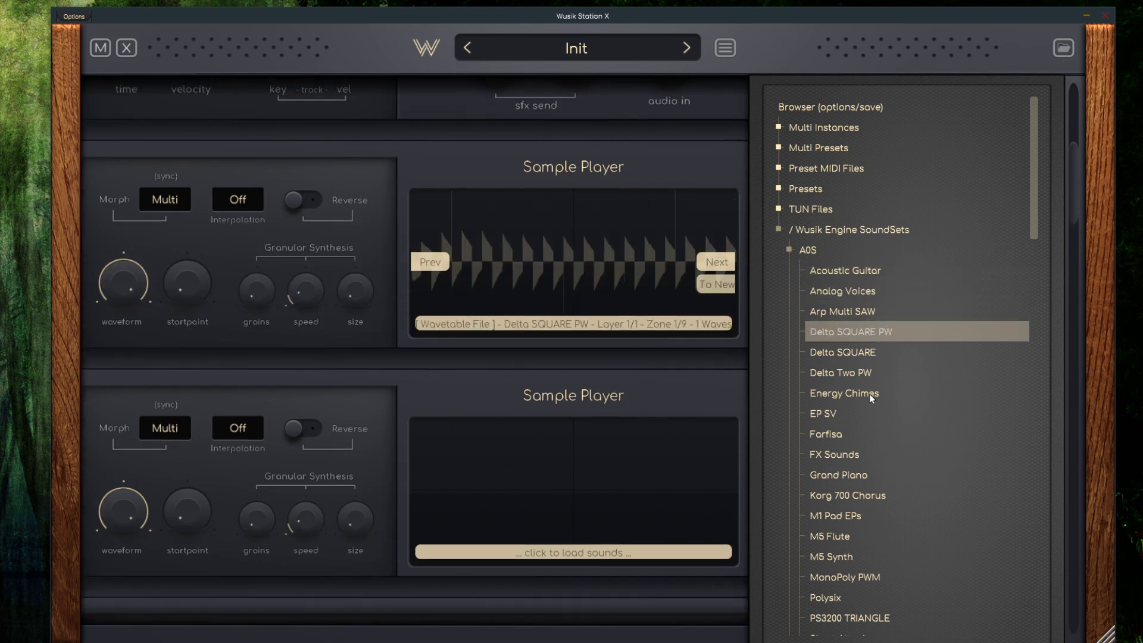
{"action": "left_click", "coordinate": [869, 394]}
Set Layer #1's second Sample Player as the module for sound loading through the browser options
{"action": "left_click", "coordinate": [837, 105]}
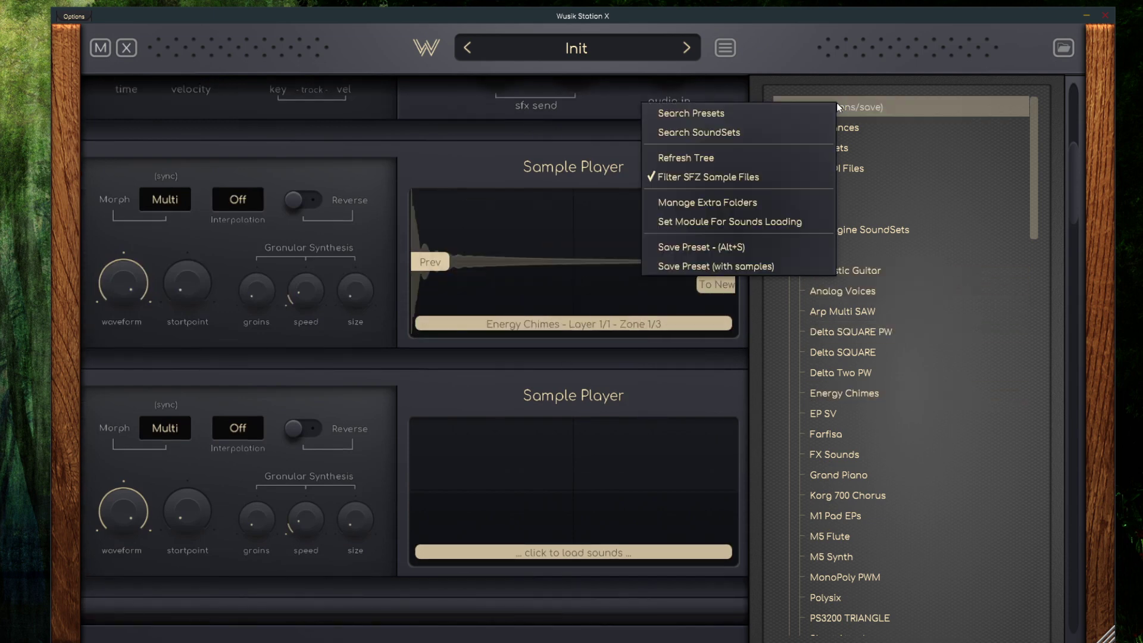
{"action": "left_click", "coordinate": [720, 222]}
{"action": "mouse_move", "coordinate": [667, 255]}
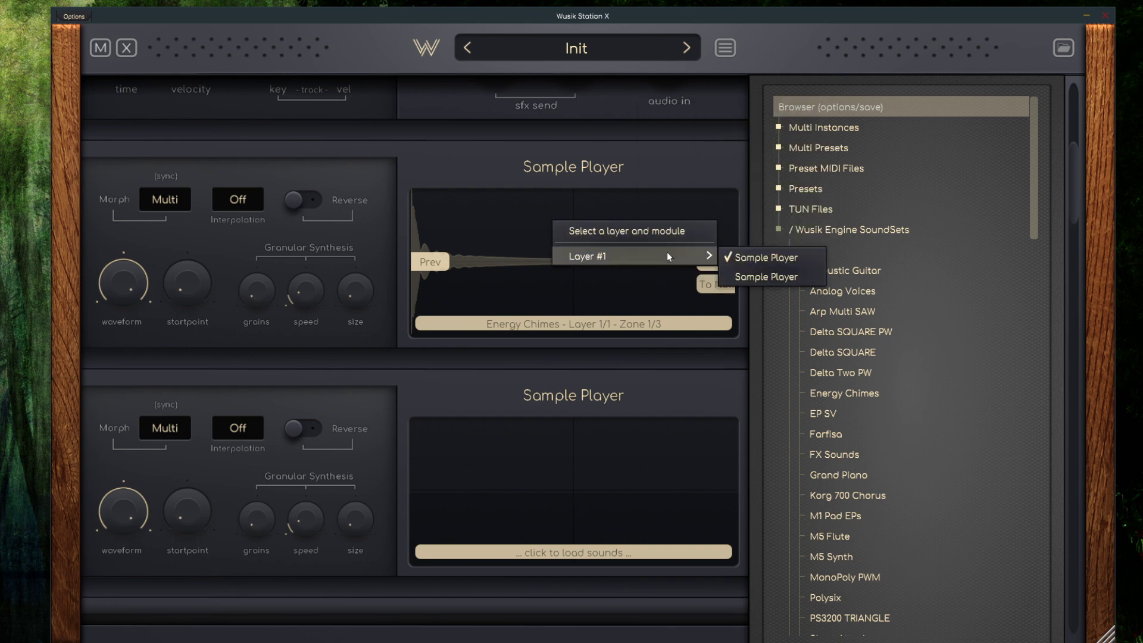
{"action": "left_click", "coordinate": [784, 279]}
Try the Delta SQUARE and Farfisa sounds in the second Sample Player, and finish with Analog Voices loaded
{"action": "left_click", "coordinate": [887, 350]}
{"action": "left_click", "coordinate": [861, 433]}
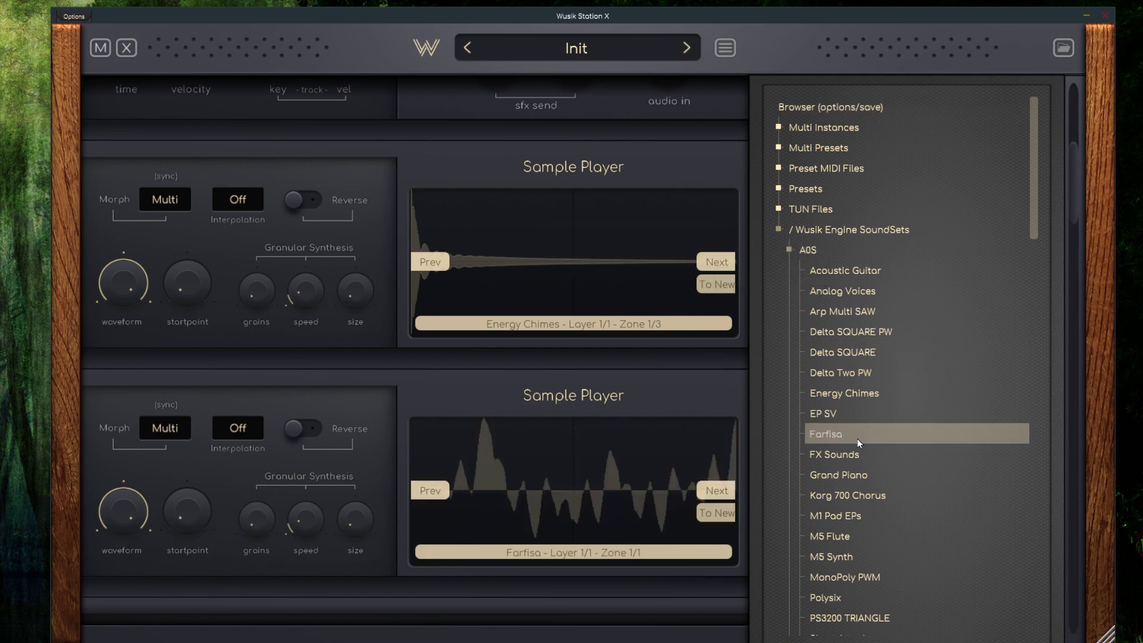
{"action": "left_click", "coordinate": [863, 353]}
{"action": "left_click", "coordinate": [866, 292]}
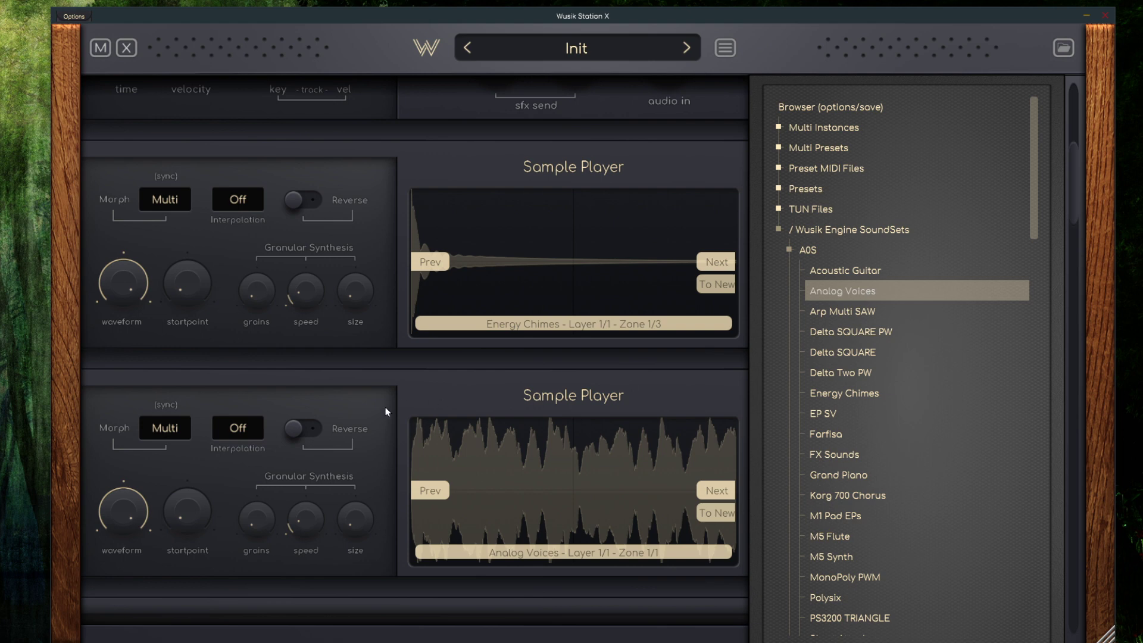
Target the first Sample Player for sound loading and load EP SV, FX Sounds and finally M1 Pad EPs into it
{"action": "left_click_drag", "start_coordinate": [385, 406], "coordinate": [366, 180]}
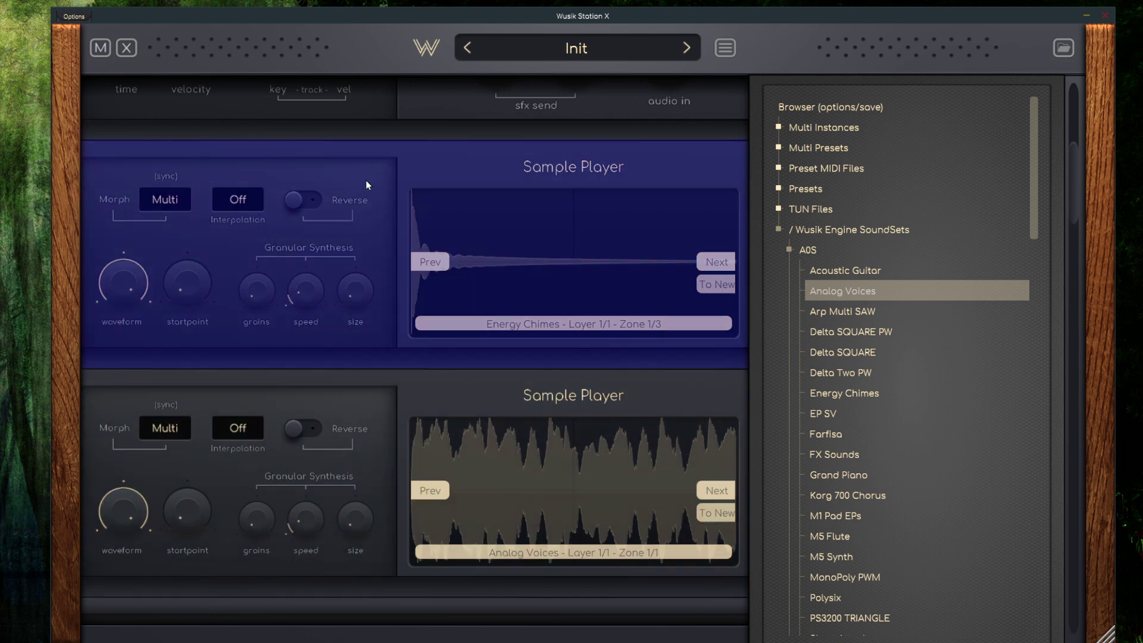
{"action": "left_click_drag", "start_coordinate": [544, 259], "coordinate": [713, 303]}
{"action": "left_click", "coordinate": [866, 417]}
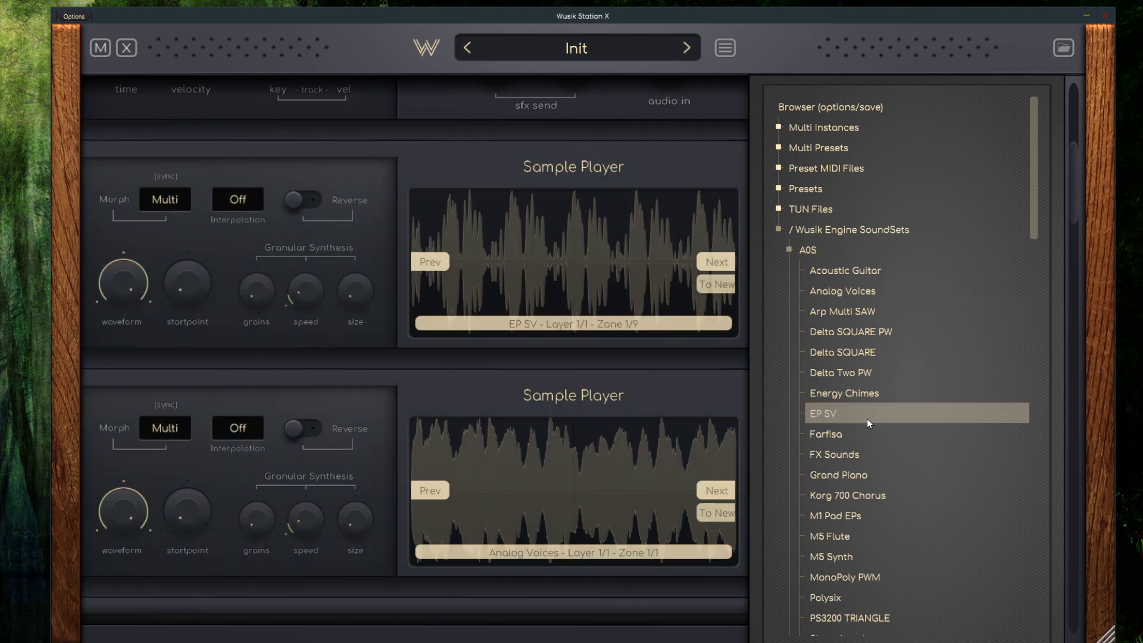
{"action": "left_click", "coordinate": [870, 454]}
{"action": "left_click", "coordinate": [880, 523]}
Target the second Sample Player, load Short Attack, Vintage Drum Kit and finally VS Voices into it, and close the sound browser
{"action": "left_click", "coordinate": [549, 432]}
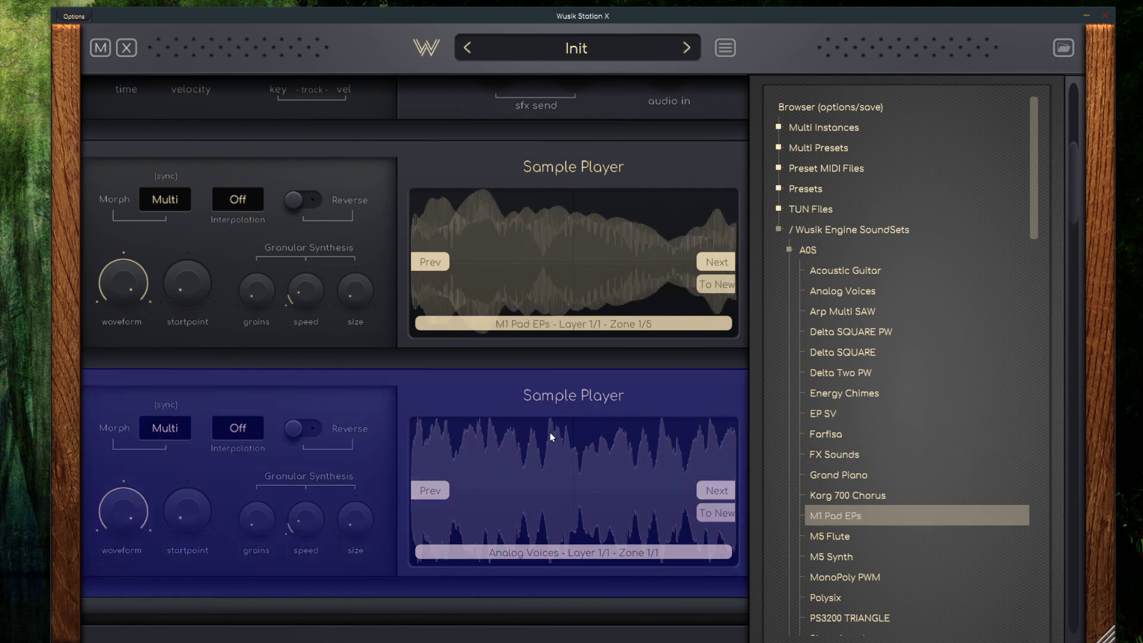
{"action": "scroll", "coordinate": [881, 475], "scroll_direction": "down", "scroll_amount": 3}
{"action": "left_click", "coordinate": [897, 476]}
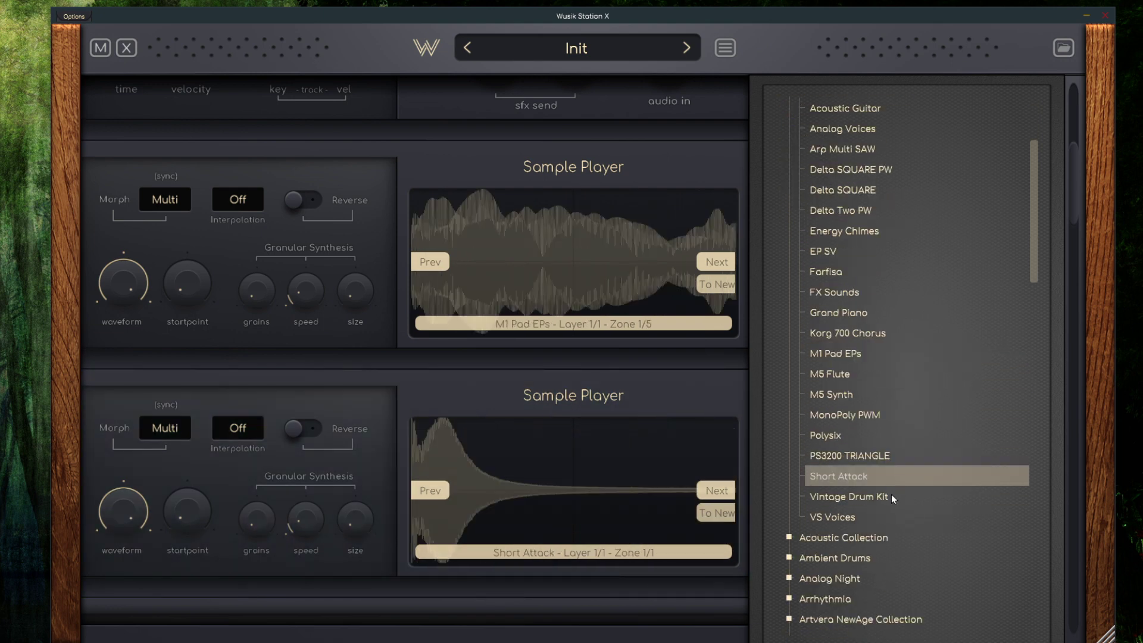
{"action": "left_click", "coordinate": [891, 495]}
{"action": "left_click", "coordinate": [889, 515]}
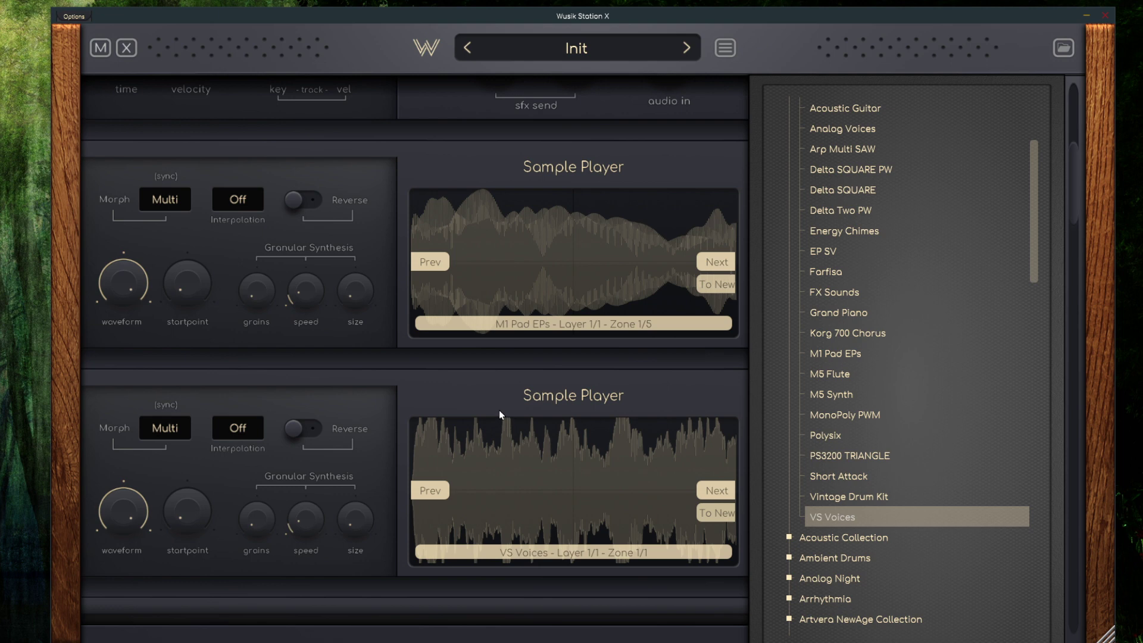
{"action": "scroll", "coordinate": [498, 409], "scroll_direction": "up", "scroll_amount": 3}
{"action": "left_click", "coordinate": [1062, 46]}
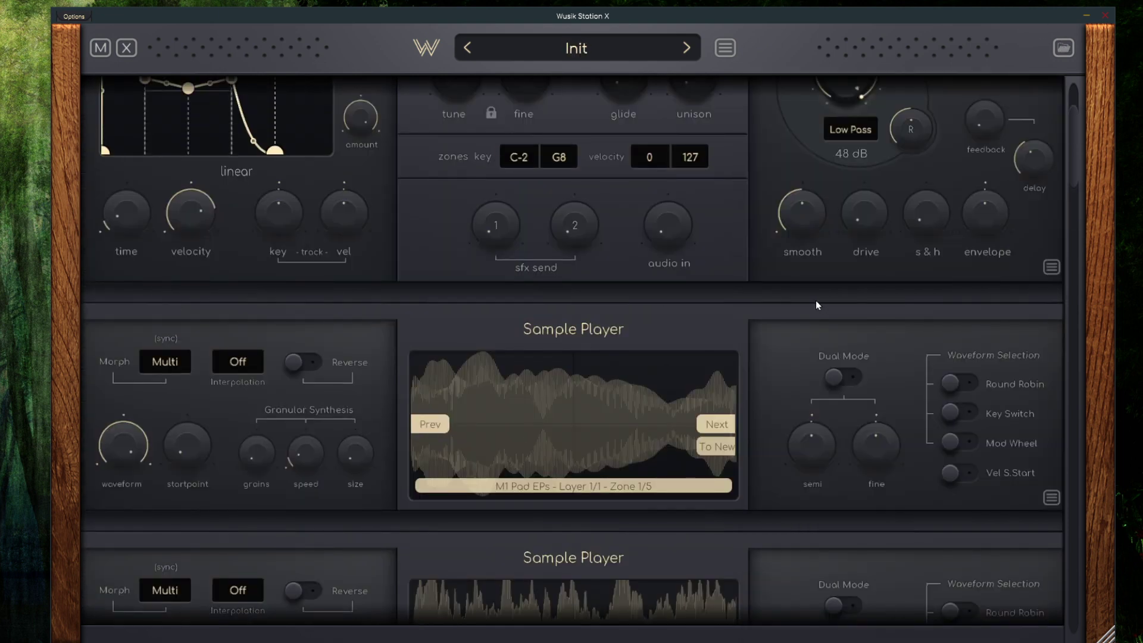
Add a modulation to the first Sample Player's waveform knob, with the first LFO as its source
{"action": "scroll", "coordinate": [640, 314], "scroll_direction": "up", "scroll_amount": 2}
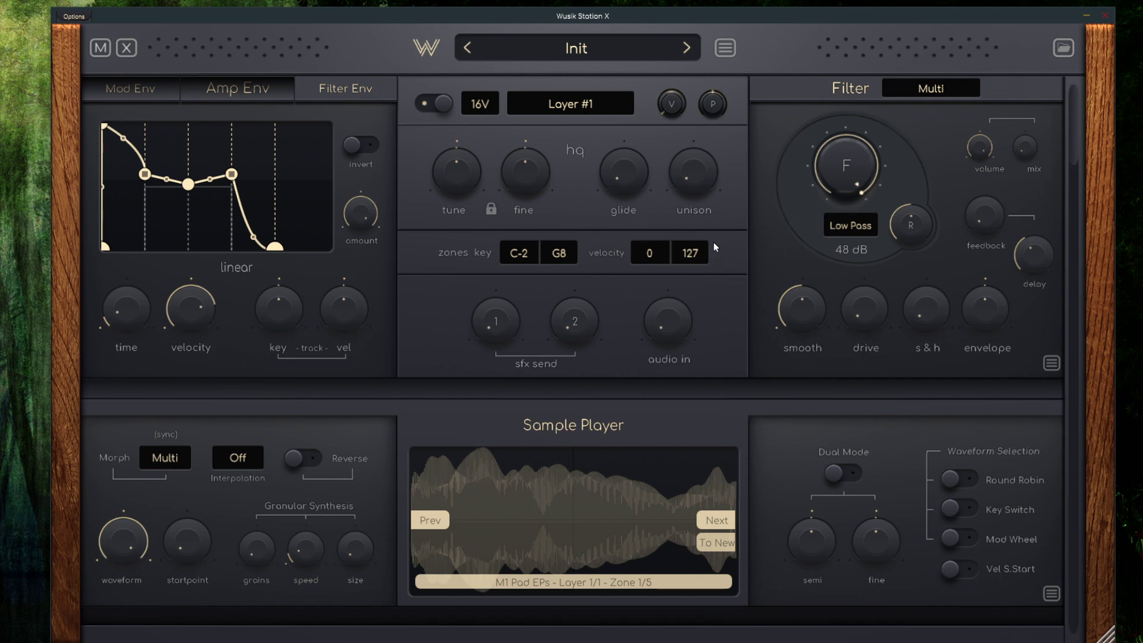
{"action": "scroll", "coordinate": [613, 231], "scroll_direction": "down", "scroll_amount": 3}
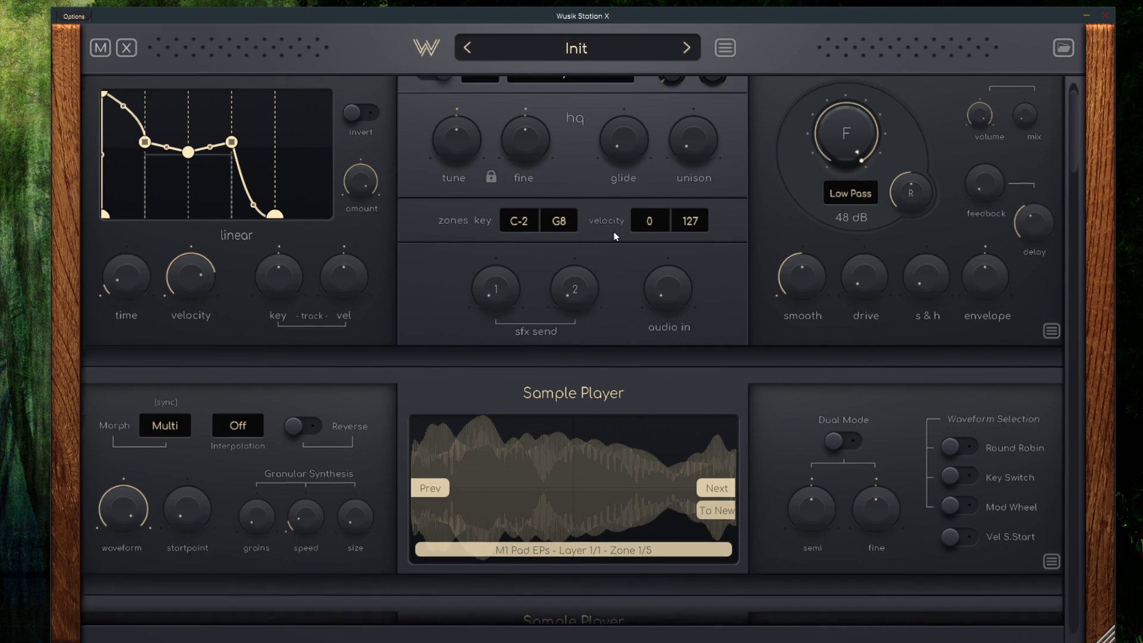
{"action": "right_click", "coordinate": [130, 413]}
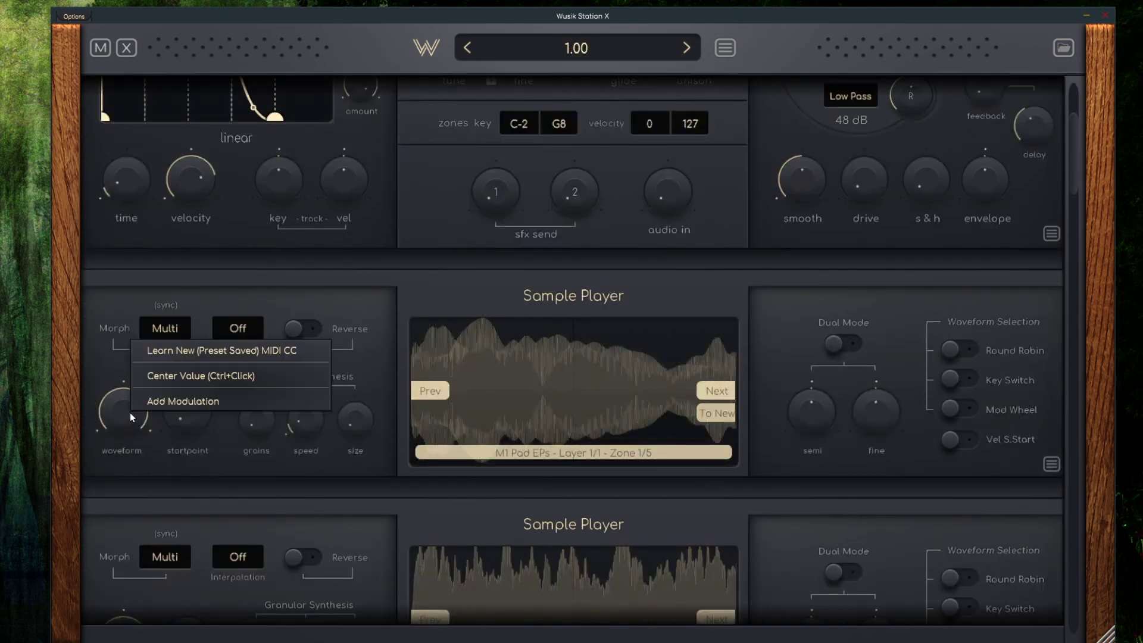
{"action": "left_click", "coordinate": [181, 406]}
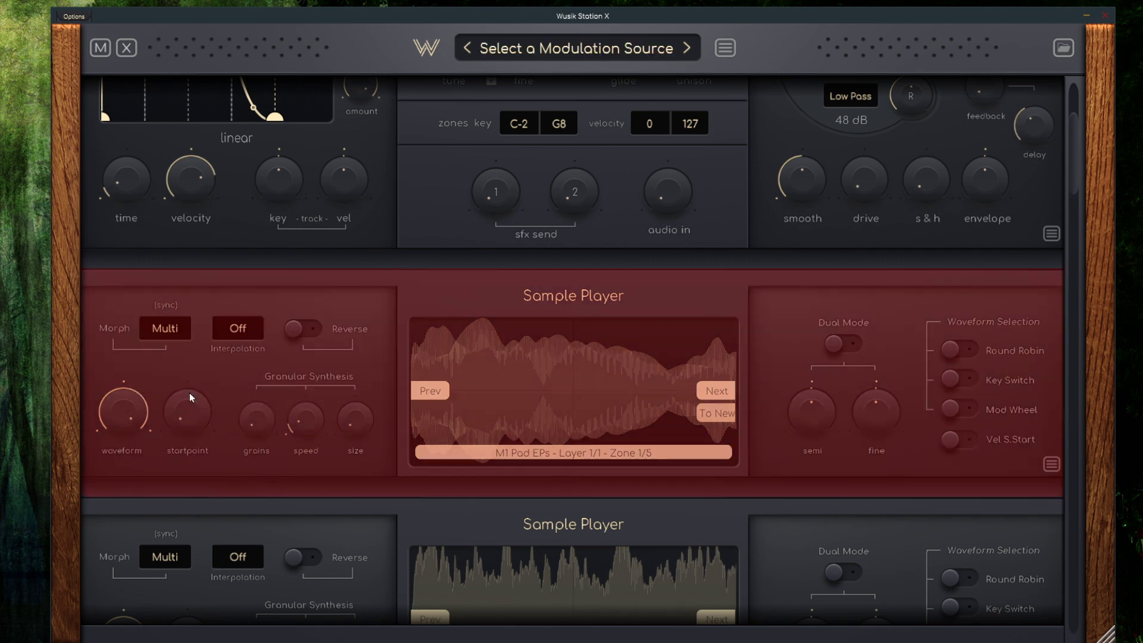
{"action": "scroll", "coordinate": [381, 405], "scroll_direction": "up", "scroll_amount": 2}
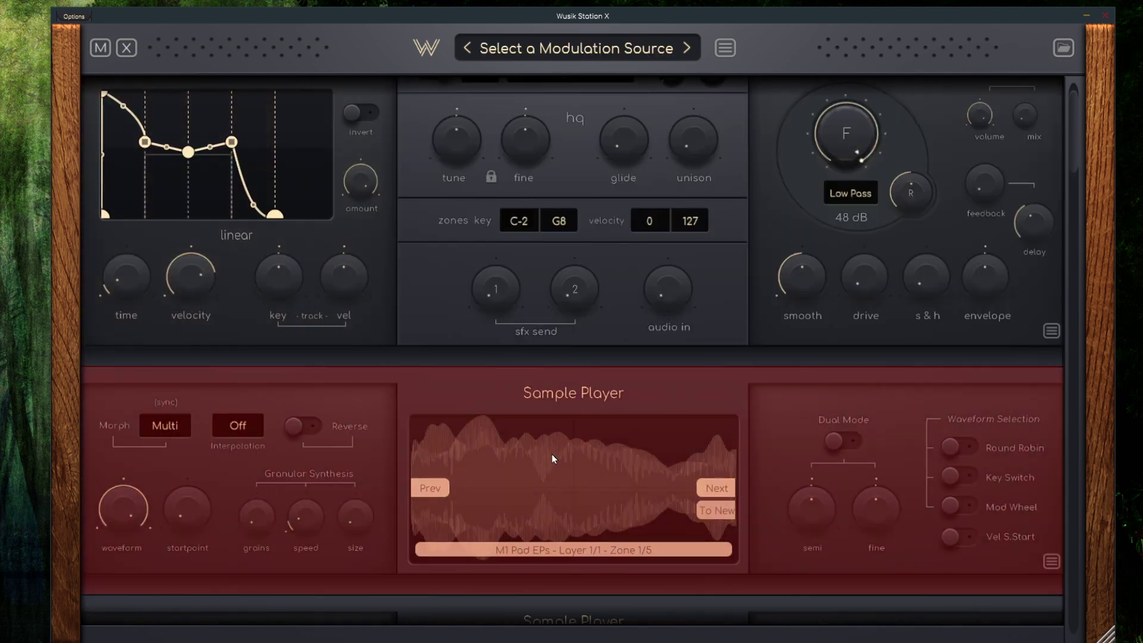
{"action": "scroll", "coordinate": [552, 458], "scroll_direction": "down", "scroll_amount": 6}
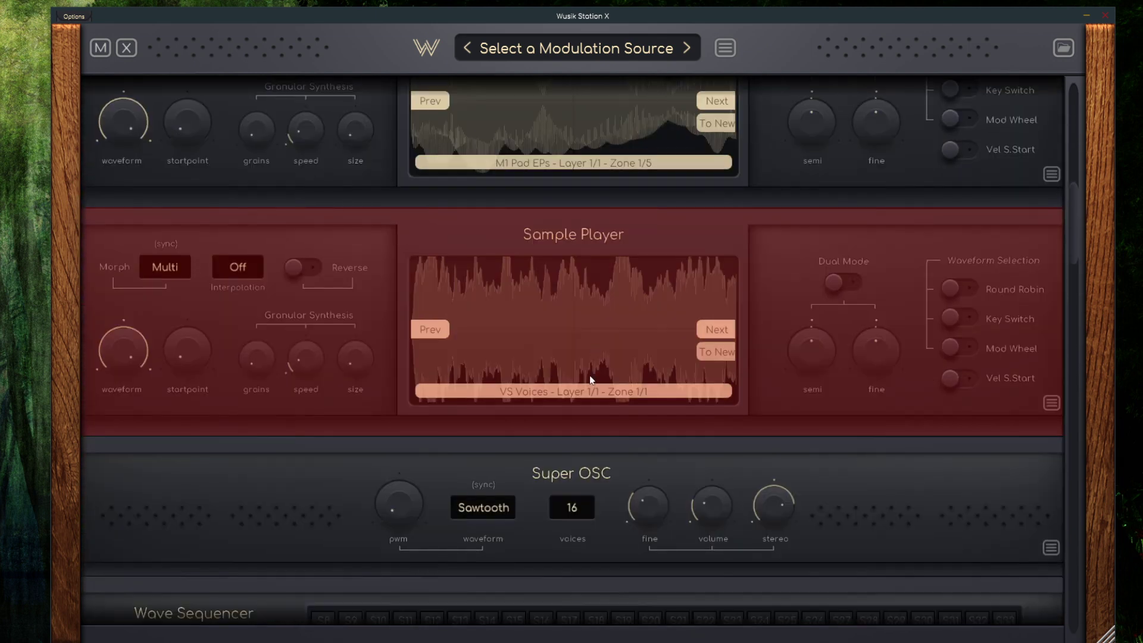
{"action": "scroll", "coordinate": [589, 375], "scroll_direction": "down", "scroll_amount": 9}
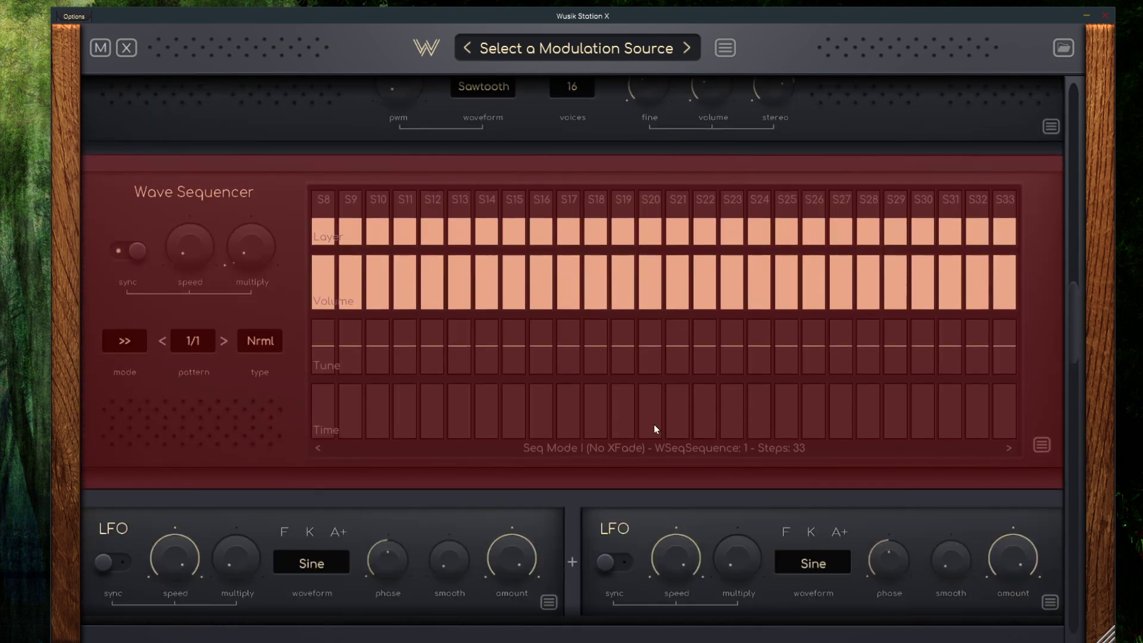
{"action": "scroll", "coordinate": [624, 361], "scroll_direction": "down", "scroll_amount": 2}
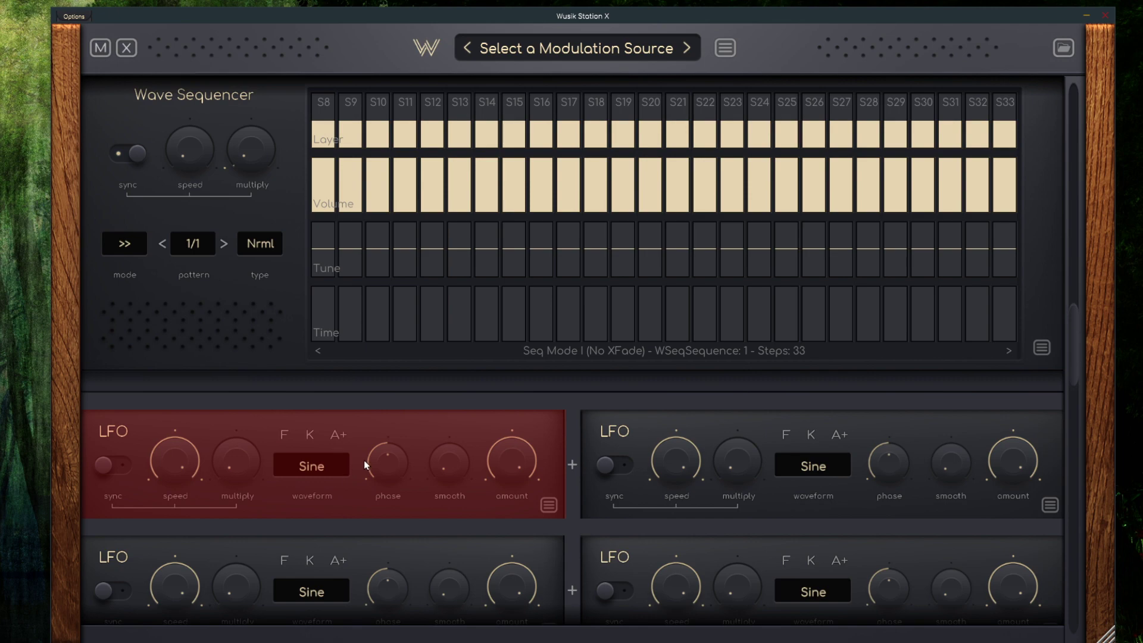
{"action": "left_click", "coordinate": [364, 464]}
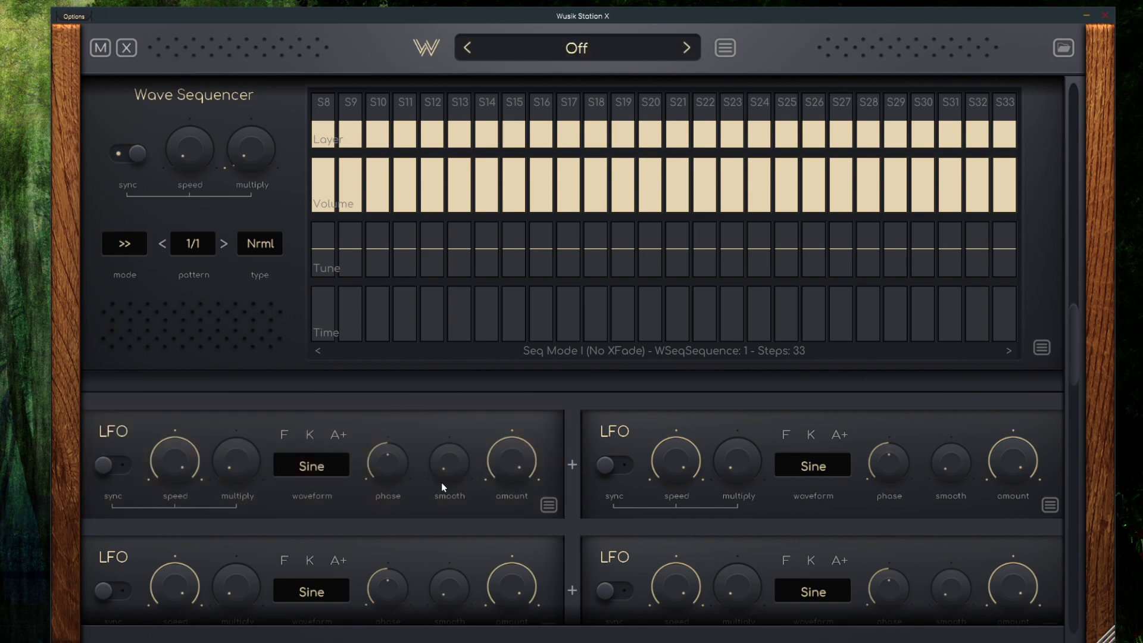
Turn on the display of modulation cables over the modules, switch it off once and turn it back on
{"action": "scroll", "coordinate": [466, 426], "scroll_direction": "up", "scroll_amount": 10}
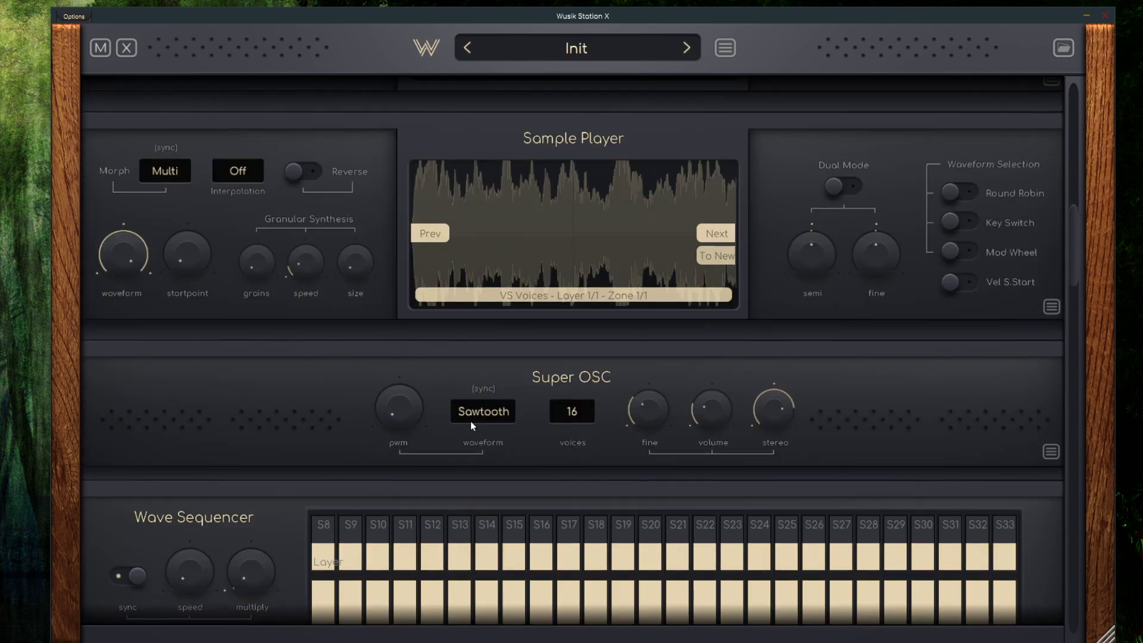
{"action": "scroll", "coordinate": [475, 421], "scroll_direction": "up", "scroll_amount": 4}
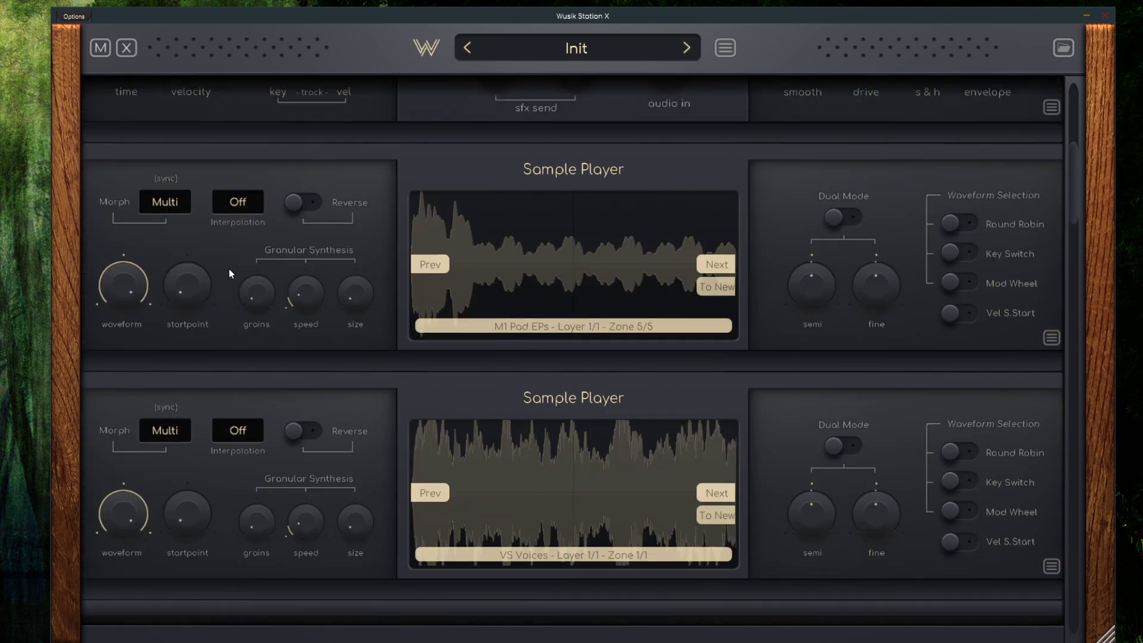
{"action": "left_click", "coordinate": [102, 51]}
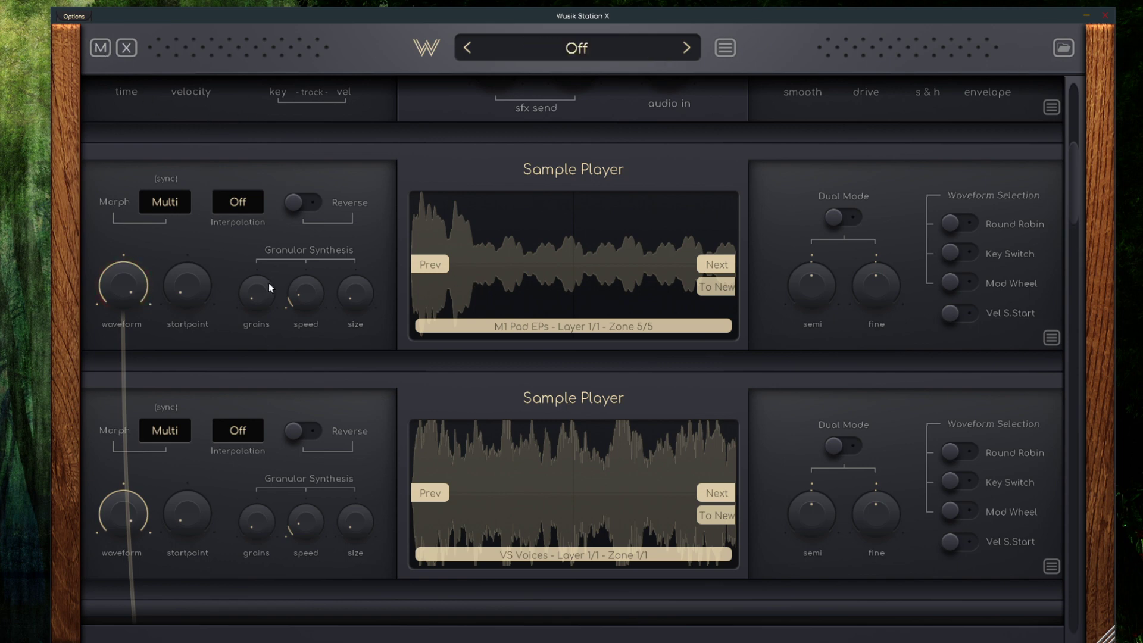
{"action": "left_click", "coordinate": [102, 50]}
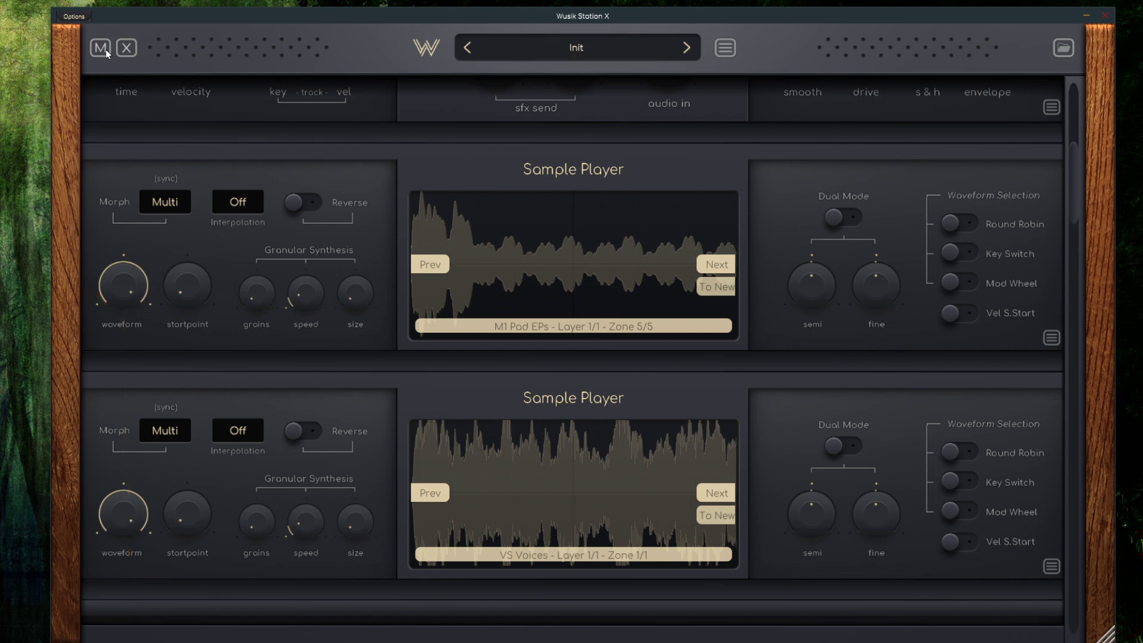
{"action": "left_click", "coordinate": [102, 50]}
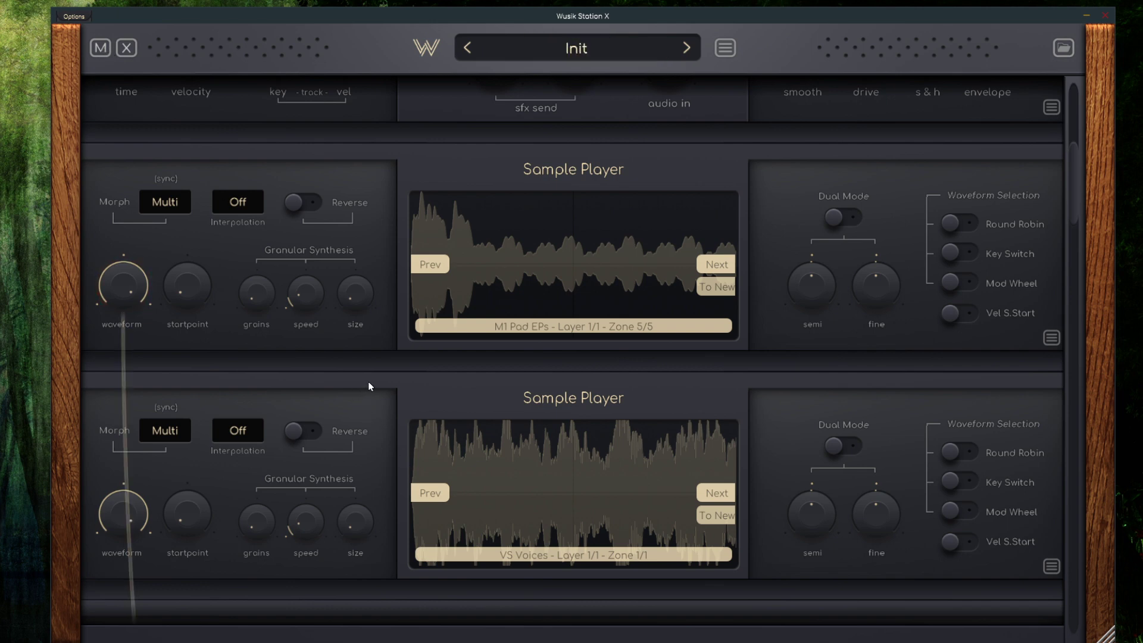
Examine the cable between the waveform knob and the LFO, and the other modules usable as modulation sources, down to the X/Y Pad
{"action": "mouse_move", "coordinate": [135, 293]}
{"action": "scroll", "coordinate": [411, 369], "scroll_direction": "down", "scroll_amount": 4}
{"action": "scroll", "coordinate": [224, 281], "scroll_direction": "up", "scroll_amount": 2}
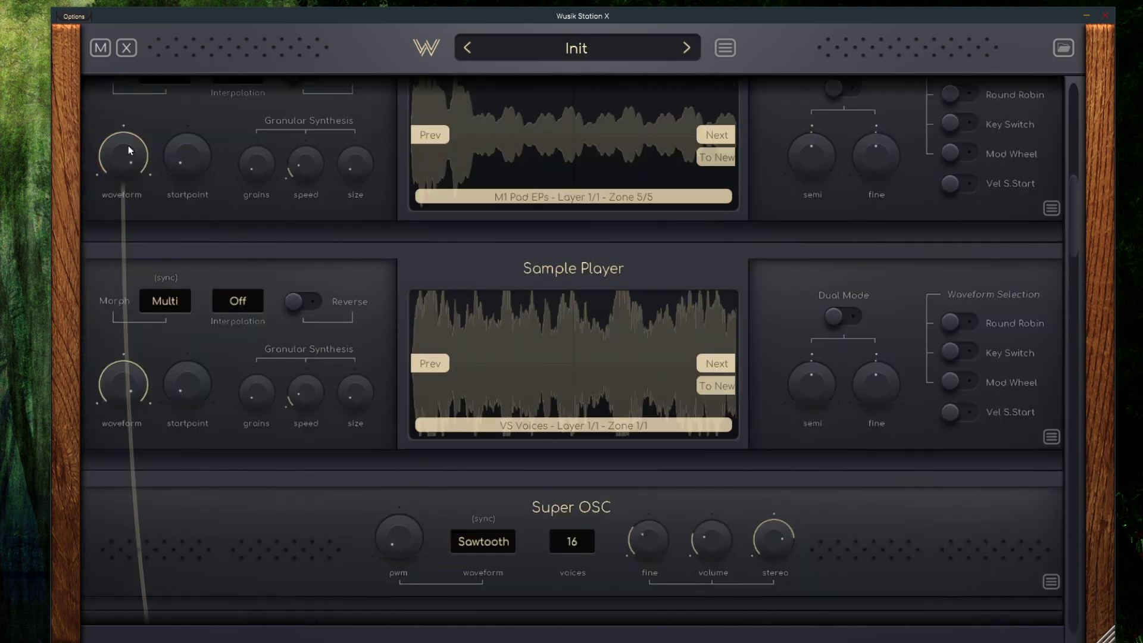
{"action": "scroll", "coordinate": [301, 332], "scroll_direction": "down", "scroll_amount": 6}
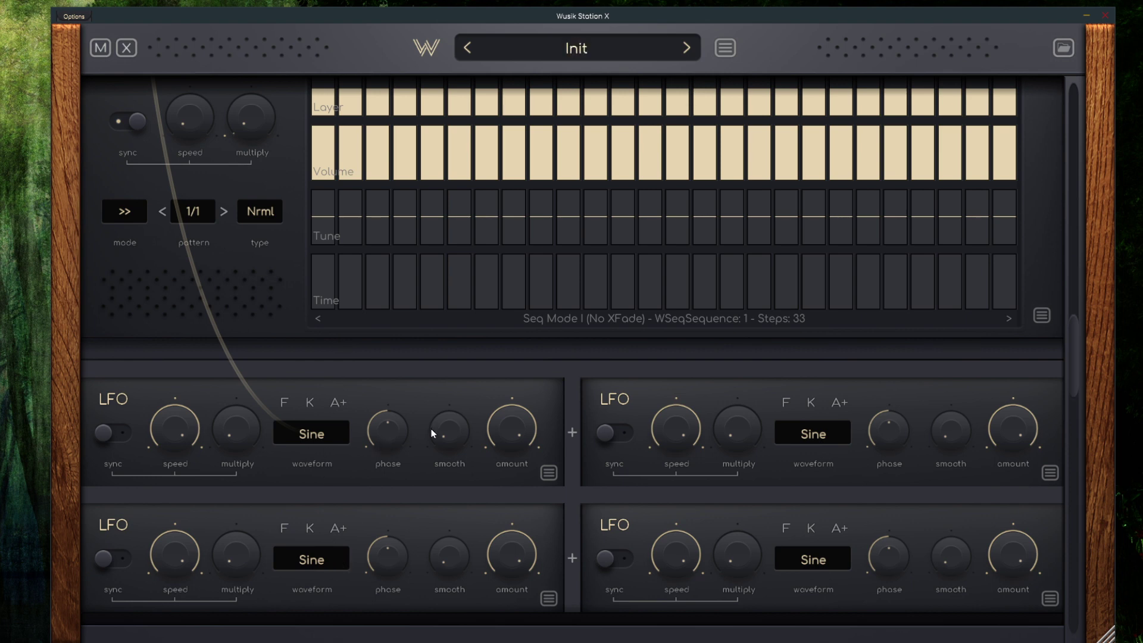
{"action": "scroll", "coordinate": [502, 424], "scroll_direction": "up", "scroll_amount": 1}
{"action": "scroll", "coordinate": [483, 426], "scroll_direction": "up", "scroll_amount": 3}
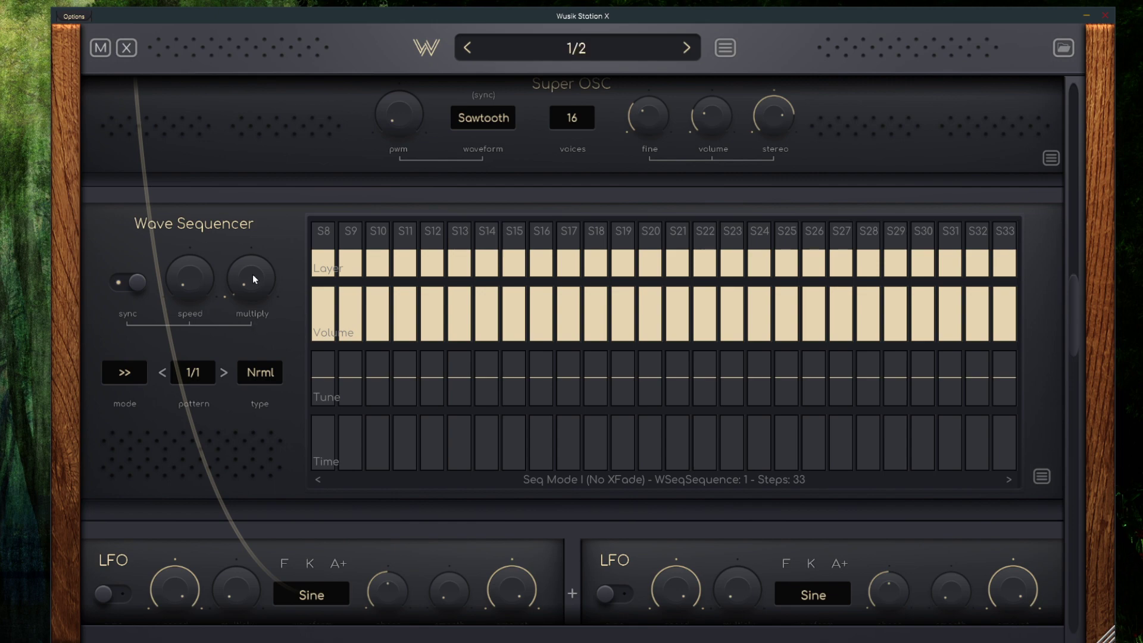
{"action": "key", "text": "ctrl"}
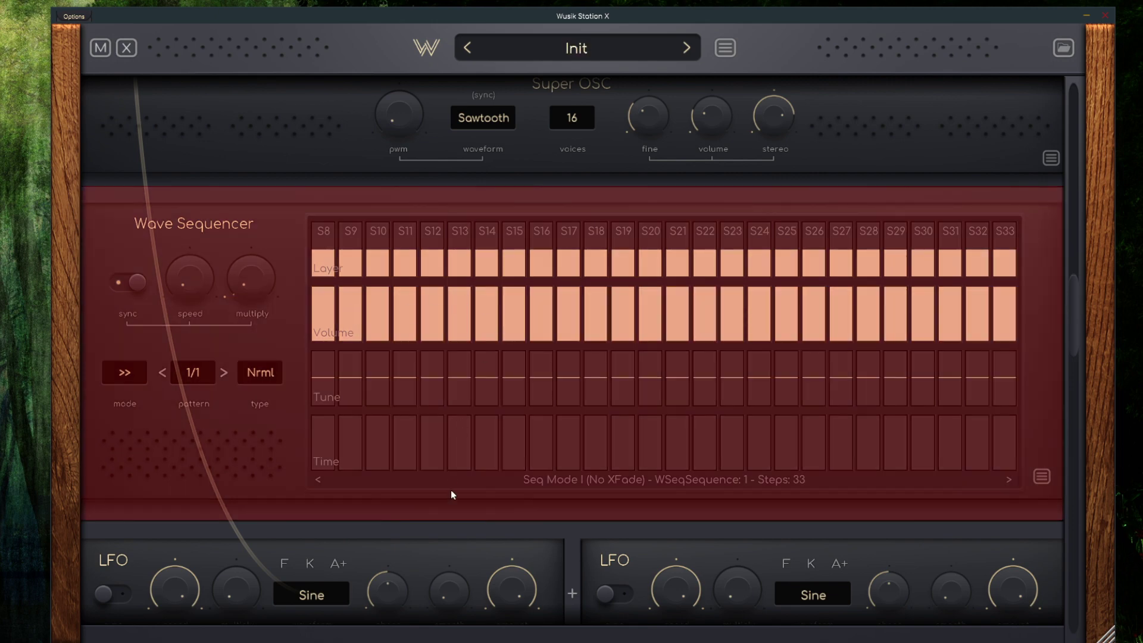
{"action": "scroll", "coordinate": [708, 544], "scroll_direction": "down", "scroll_amount": 14}
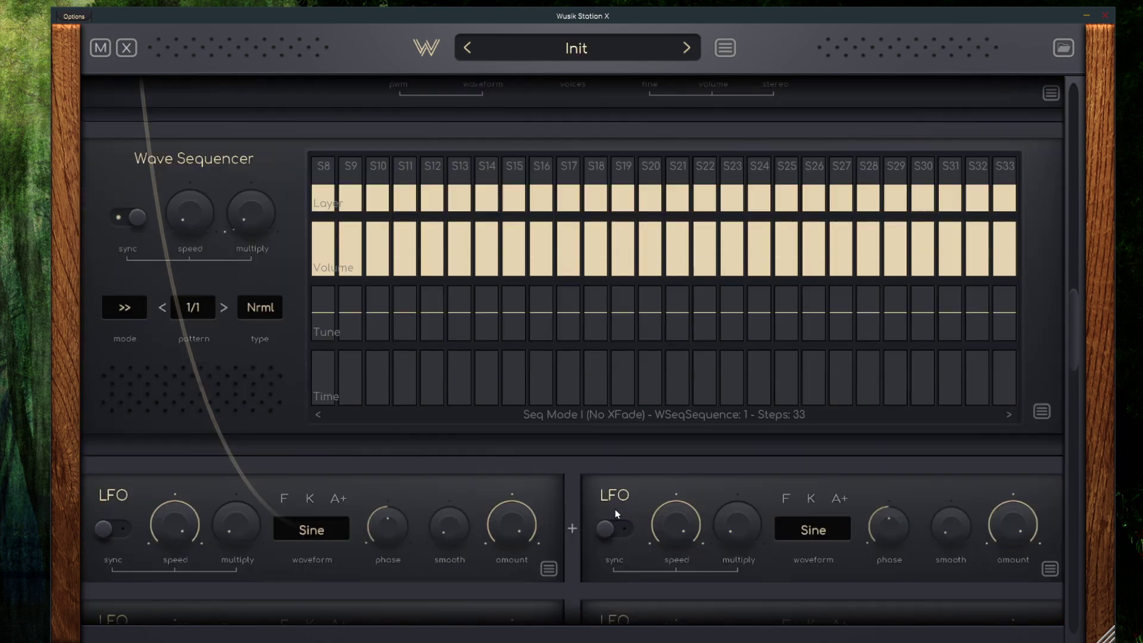
{"action": "scroll", "coordinate": [590, 458], "scroll_direction": "down", "scroll_amount": 3}
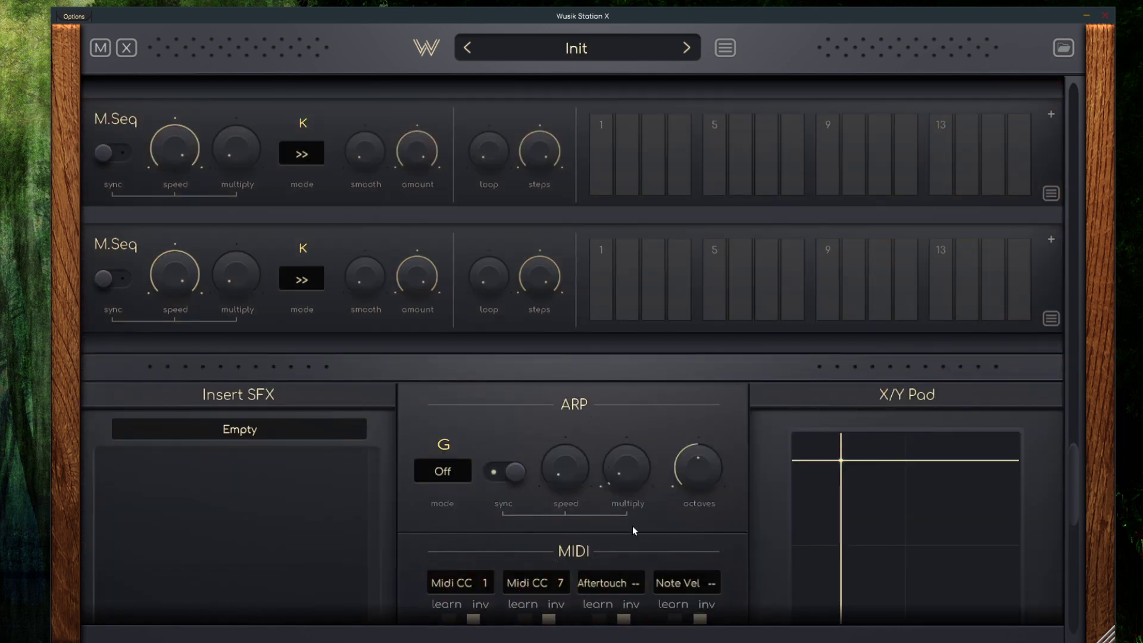
{"action": "scroll", "coordinate": [632, 526], "scroll_direction": "down", "scroll_amount": 3}
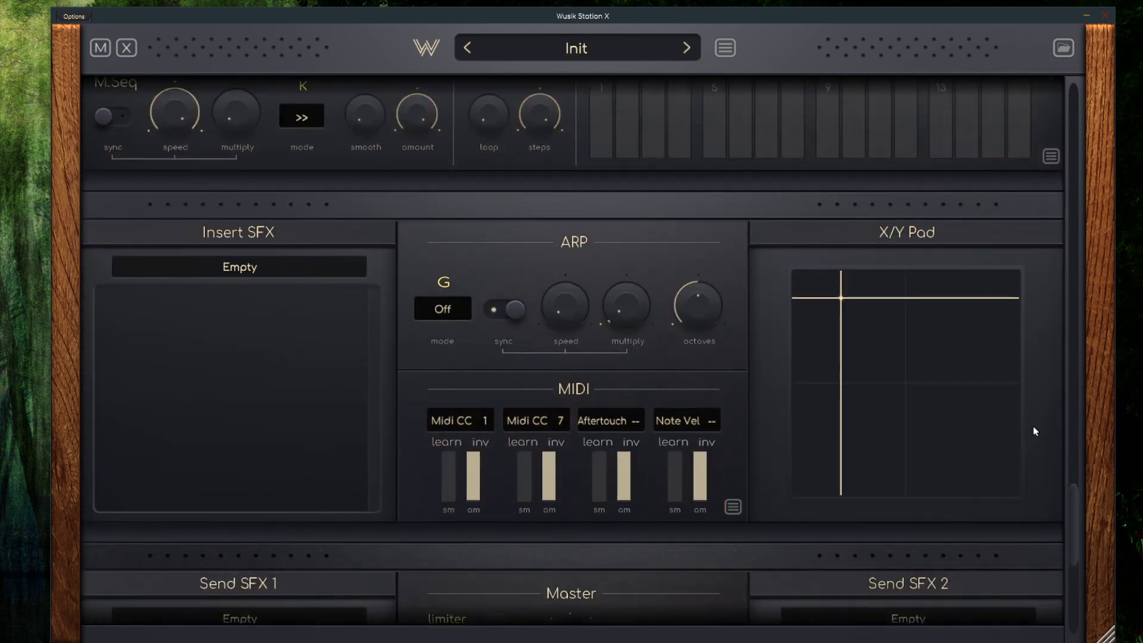
{"action": "scroll", "coordinate": [481, 408], "scroll_direction": "up", "scroll_amount": 10}
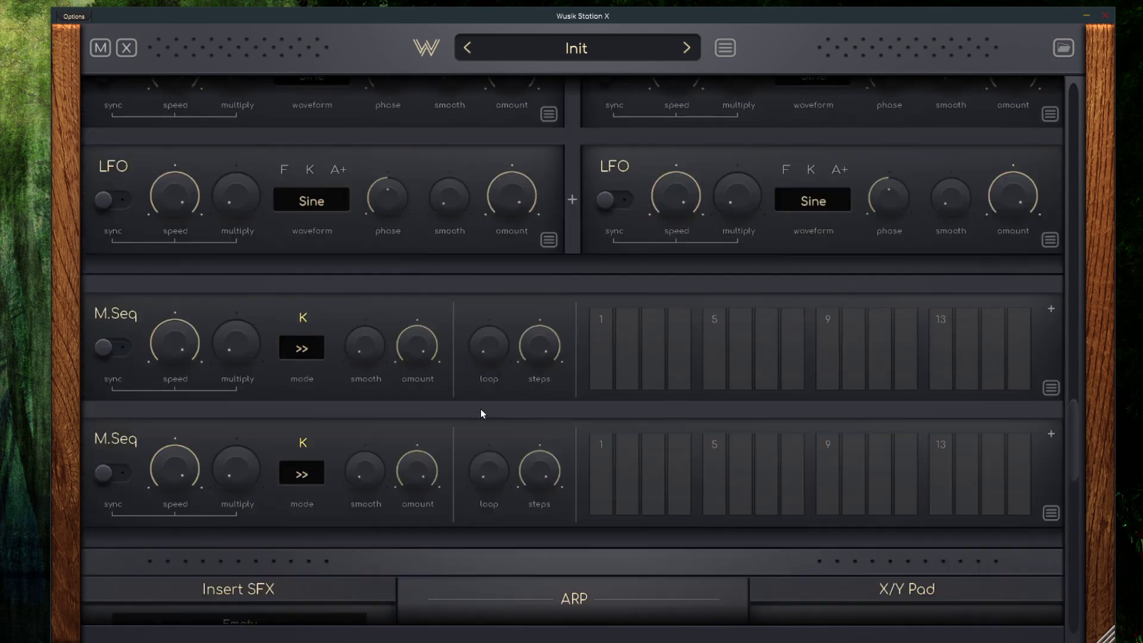
{"action": "scroll", "coordinate": [486, 405], "scroll_direction": "up", "scroll_amount": 3}
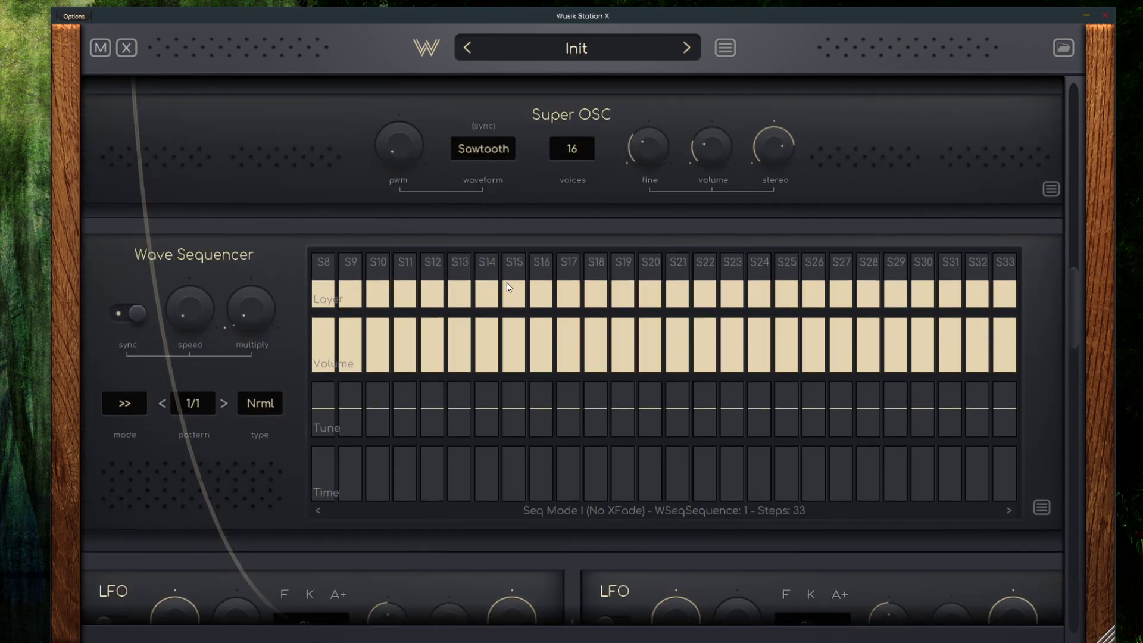
Route Mod1 of the Wave Sequencer to the Super OSC's pwm knob
{"action": "left_click", "coordinate": [464, 362]}
{"action": "scroll", "coordinate": [419, 388], "scroll_direction": "up", "scroll_amount": 4}
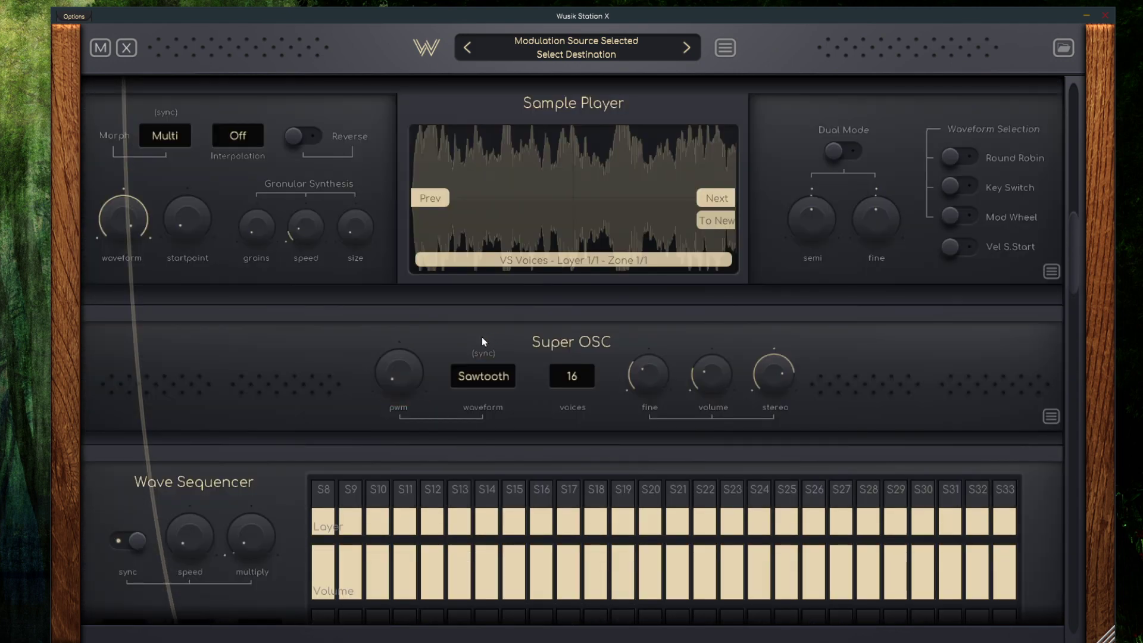
{"action": "left_click", "coordinate": [403, 375]}
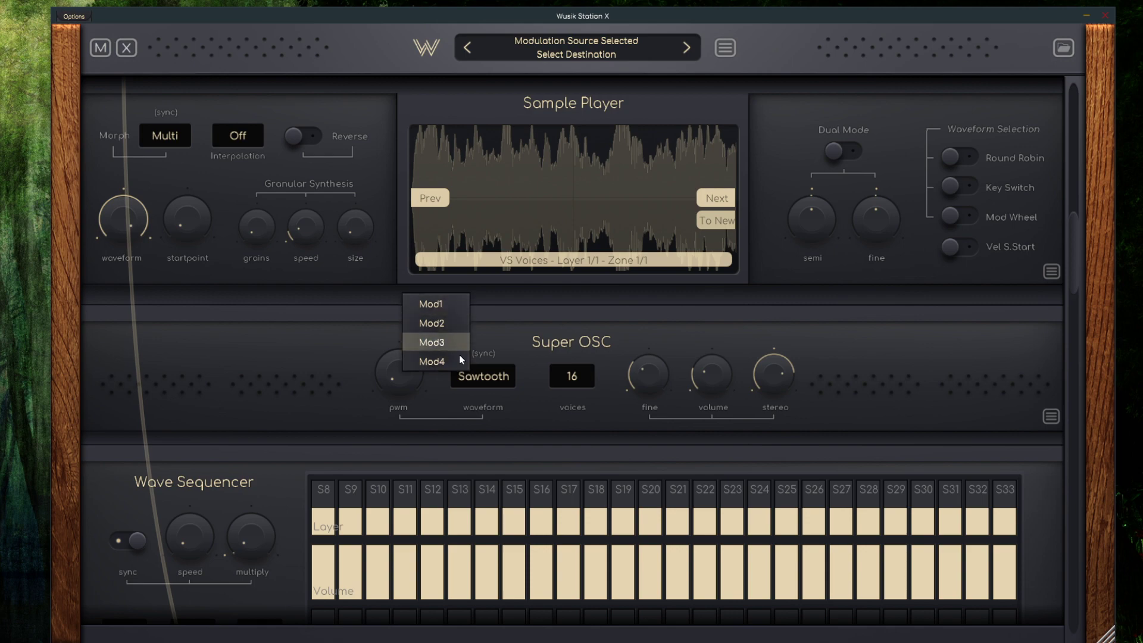
{"action": "left_click", "coordinate": [449, 305]}
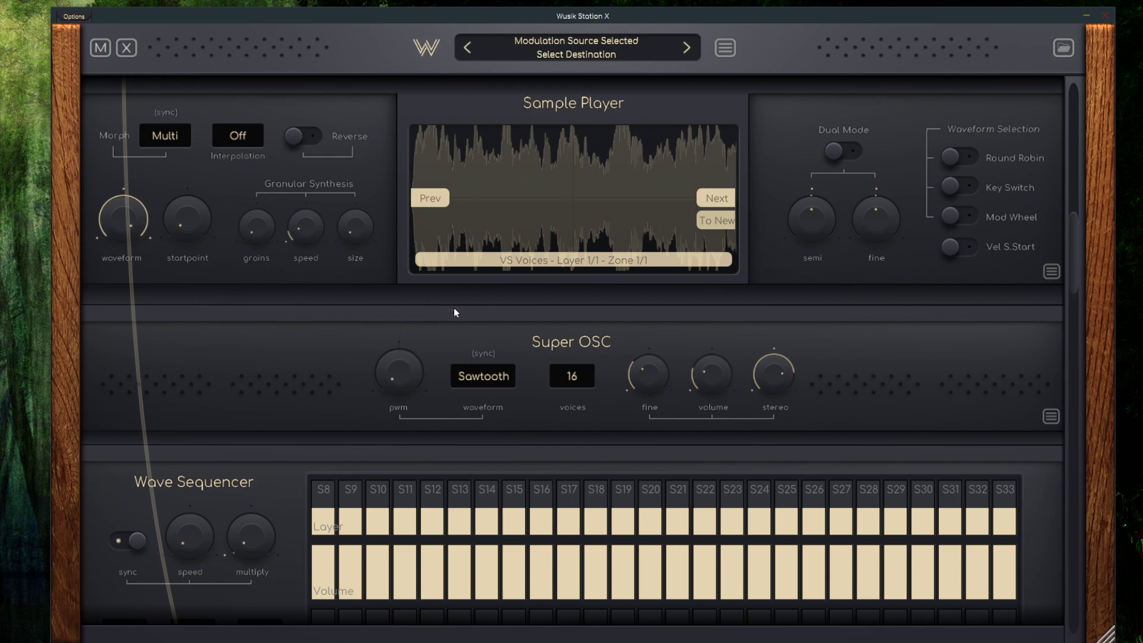
Show Mod1 in place of the Wave Sequencer's Time row and draw a wave-like curve of values across its steps
{"action": "scroll", "coordinate": [467, 321], "scroll_direction": "down", "scroll_amount": 3}
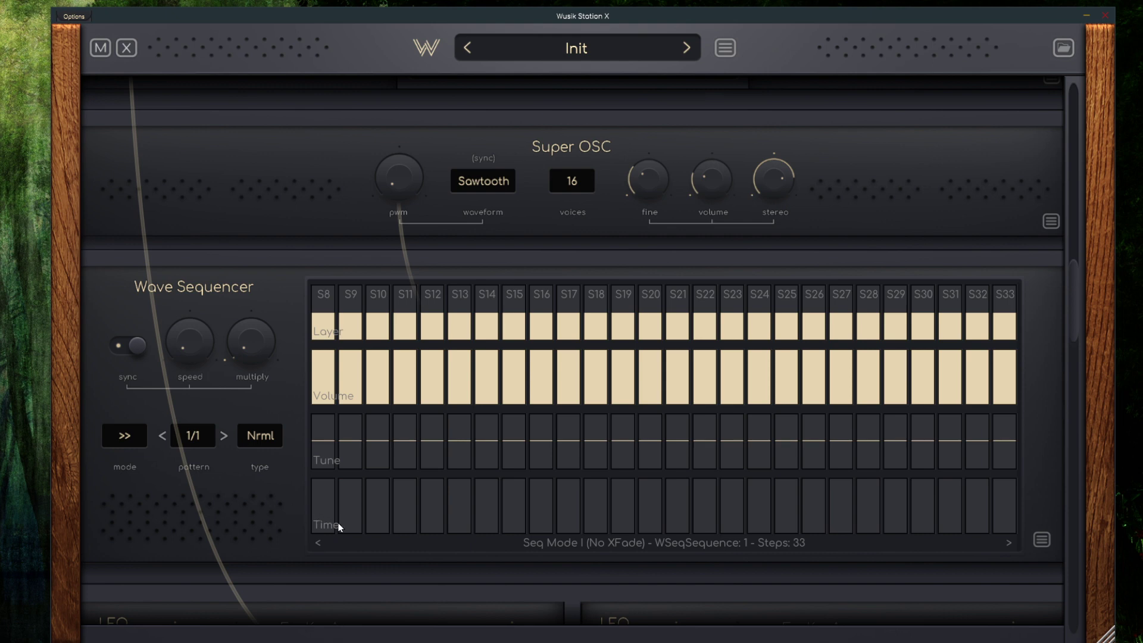
{"action": "right_click", "coordinate": [353, 523]}
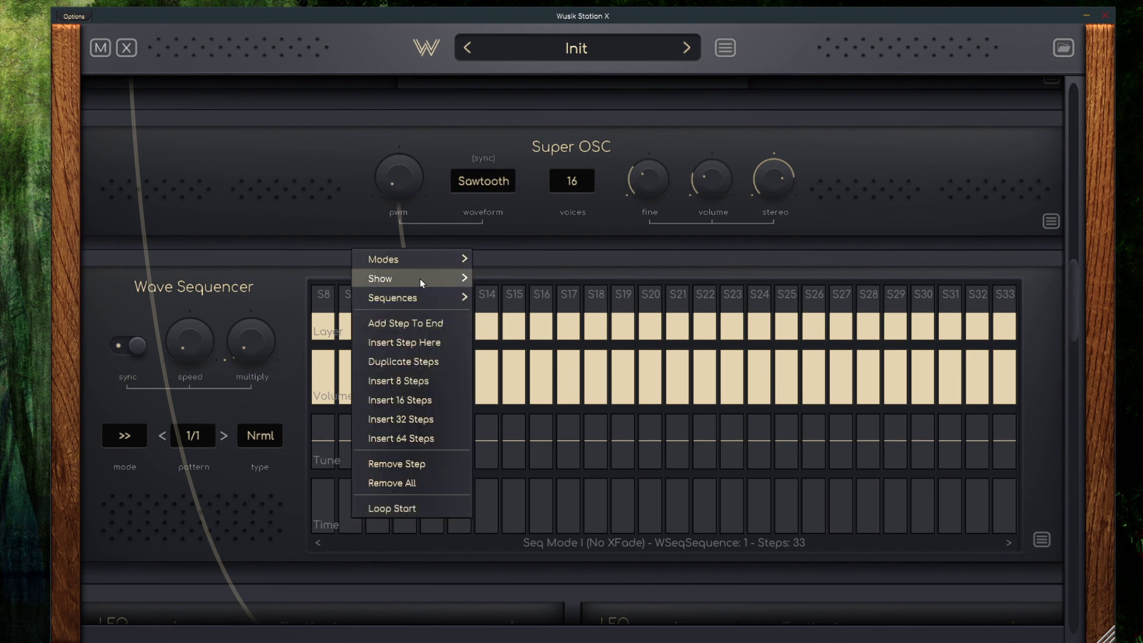
{"action": "mouse_move", "coordinate": [420, 279]}
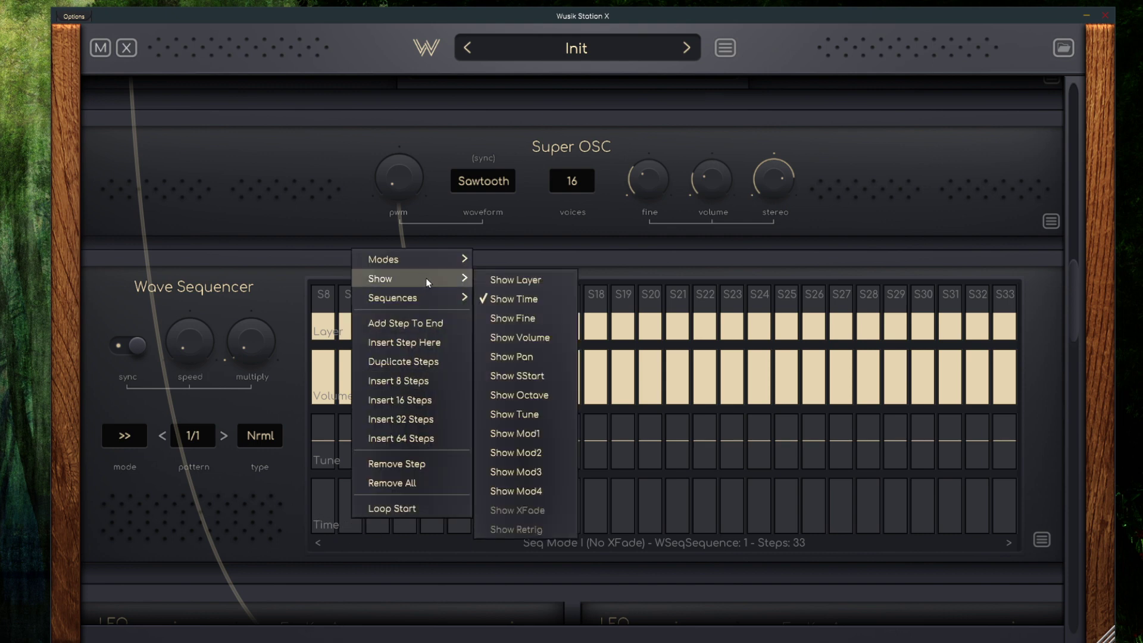
{"action": "left_click", "coordinate": [542, 439]}
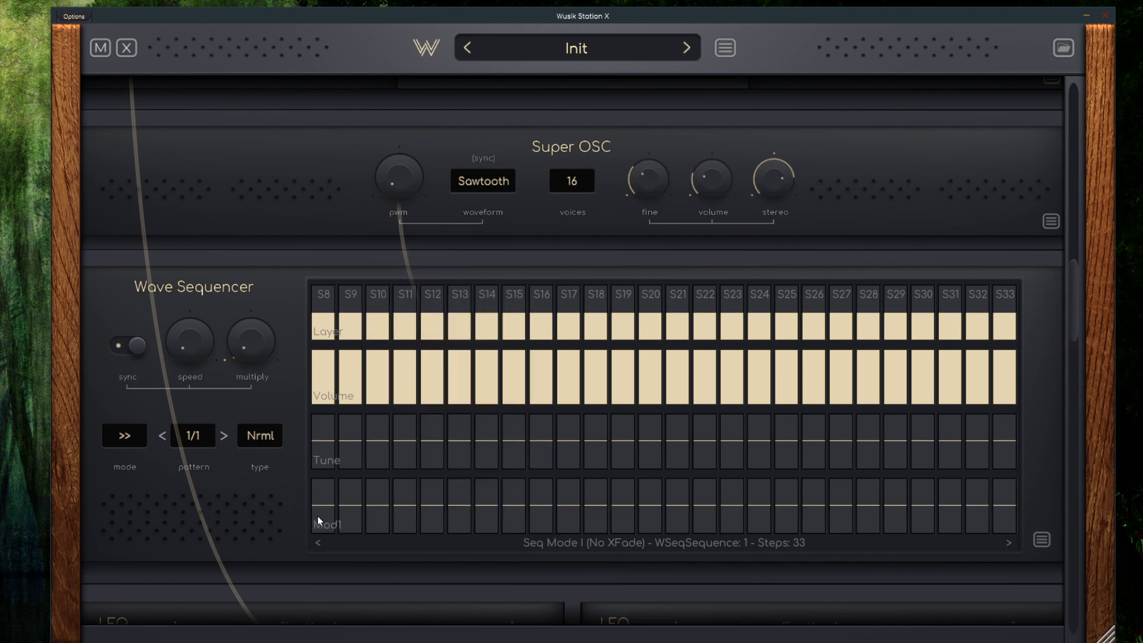
{"action": "mouse_move", "coordinate": [351, 489]}
{"action": "left_mouse_down"}
{"action": "mouse_move", "coordinate": [431, 518]}
{"action": "mouse_move", "coordinate": [564, 526]}
{"action": "mouse_move", "coordinate": [717, 498]}
{"action": "mouse_move", "coordinate": [924, 529]}
{"action": "left_mouse_up"}
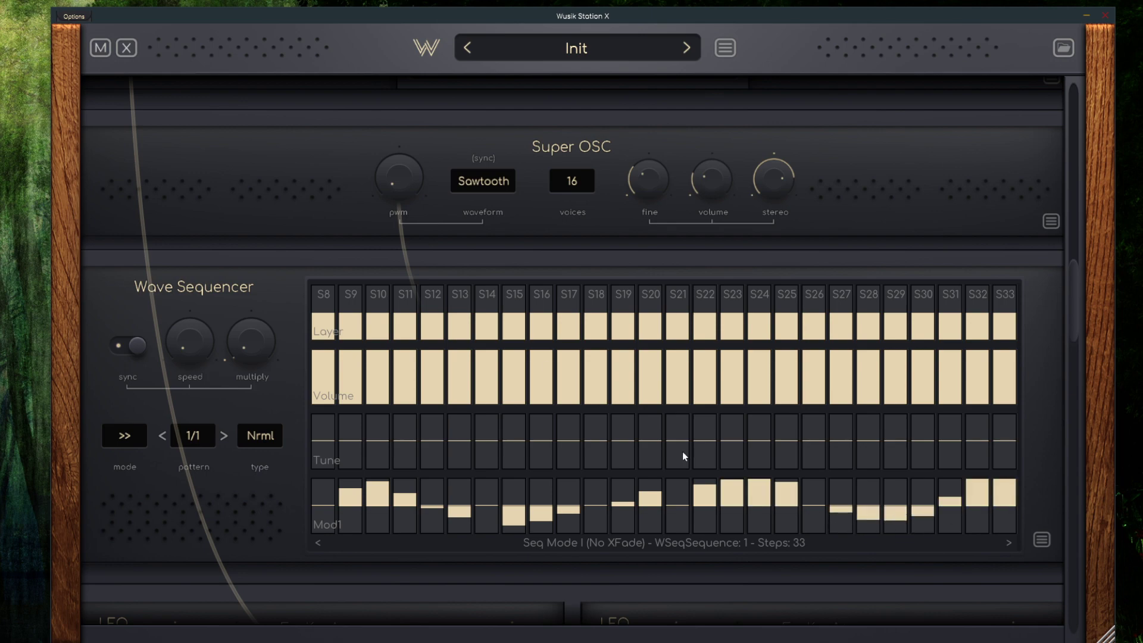
Route Mod2 of the Wave Sequencer to the waveform knob of the first Sample Player
{"action": "scroll", "coordinate": [566, 482], "scroll_direction": "up", "scroll_amount": 10}
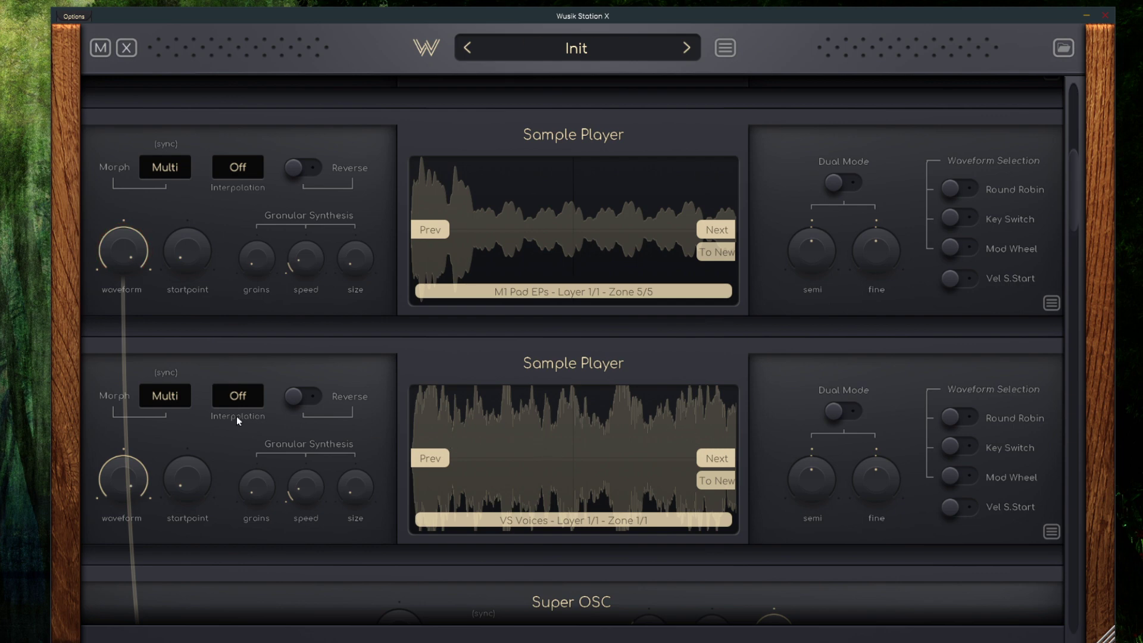
{"action": "scroll", "coordinate": [422, 351], "scroll_direction": "down", "scroll_amount": 4}
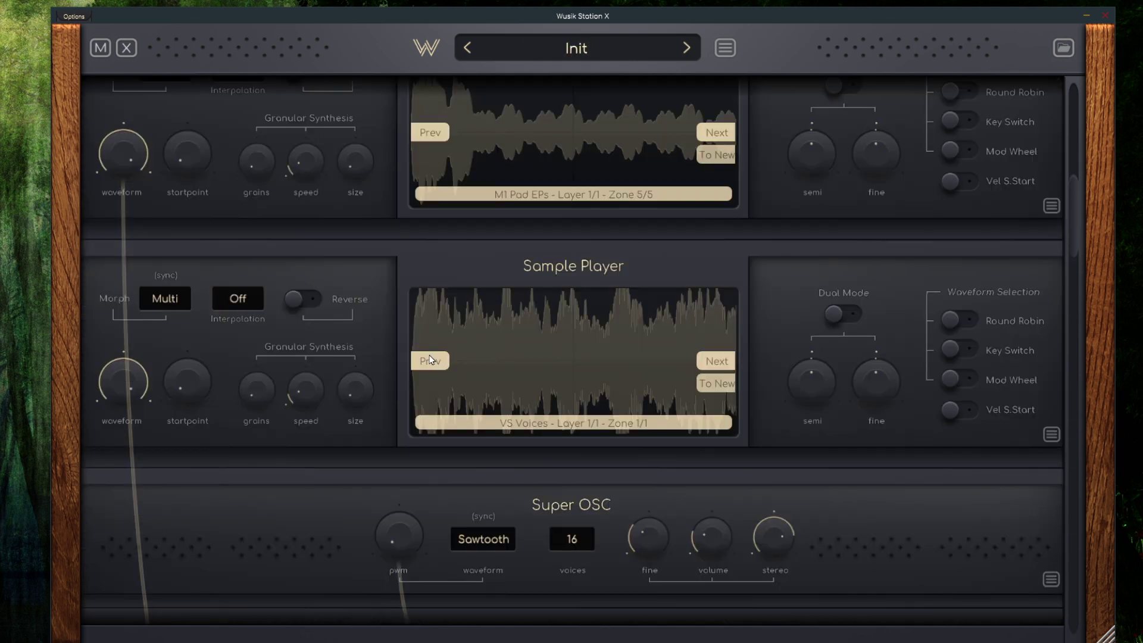
{"action": "scroll", "coordinate": [433, 360], "scroll_direction": "down", "scroll_amount": 4}
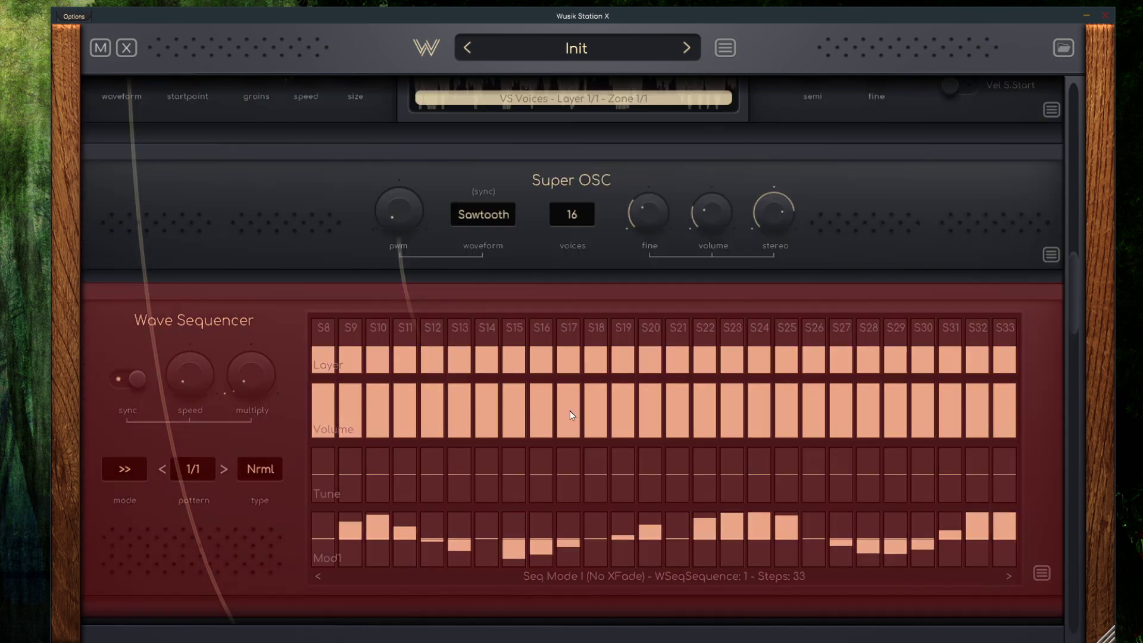
{"action": "left_click", "coordinate": [571, 411], "text": "ctrl"}
{"action": "scroll", "coordinate": [516, 378], "scroll_direction": "up", "scroll_amount": 3}
{"action": "scroll", "coordinate": [284, 292], "scroll_direction": "up", "scroll_amount": 5}
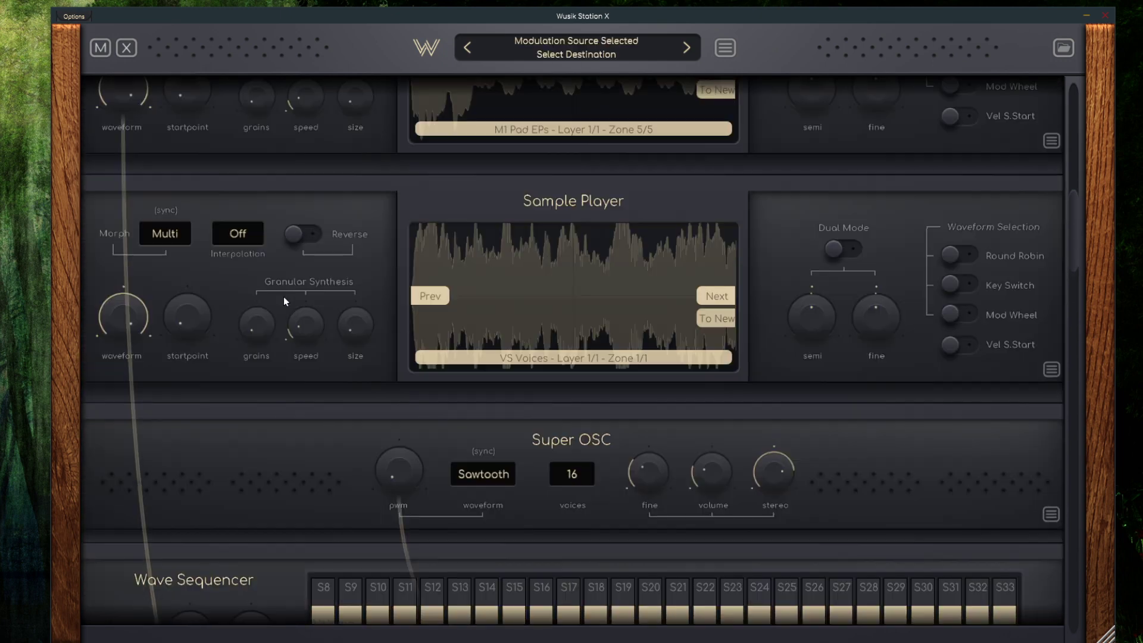
{"action": "scroll", "coordinate": [294, 297], "scroll_direction": "up", "scroll_amount": 2}
{"action": "left_click", "coordinate": [119, 284]}
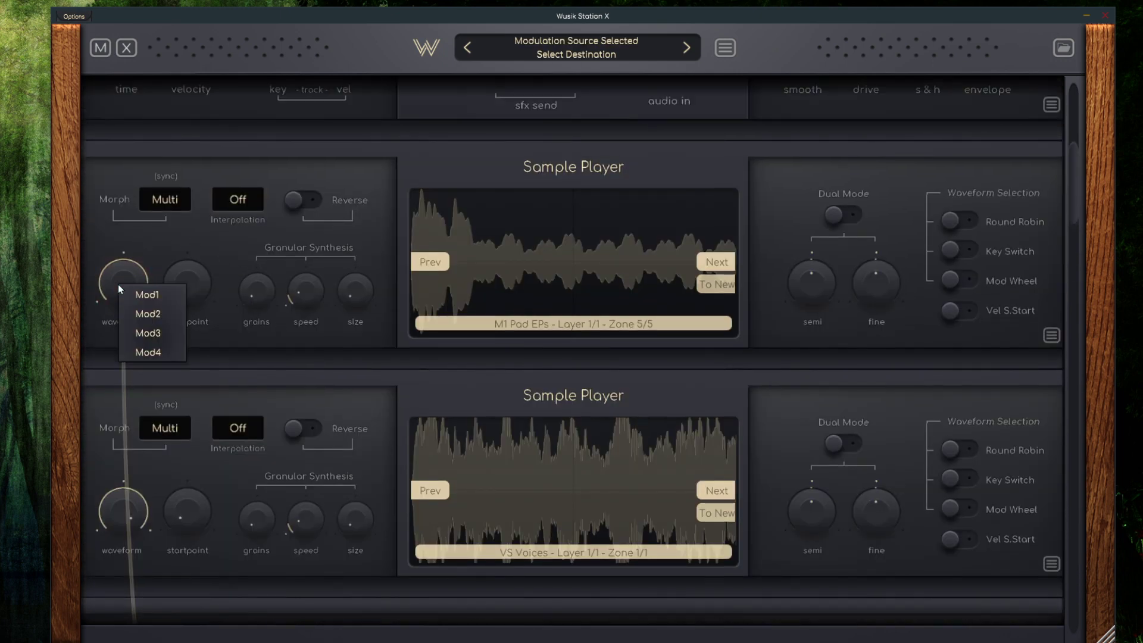
{"action": "left_click", "coordinate": [157, 311]}
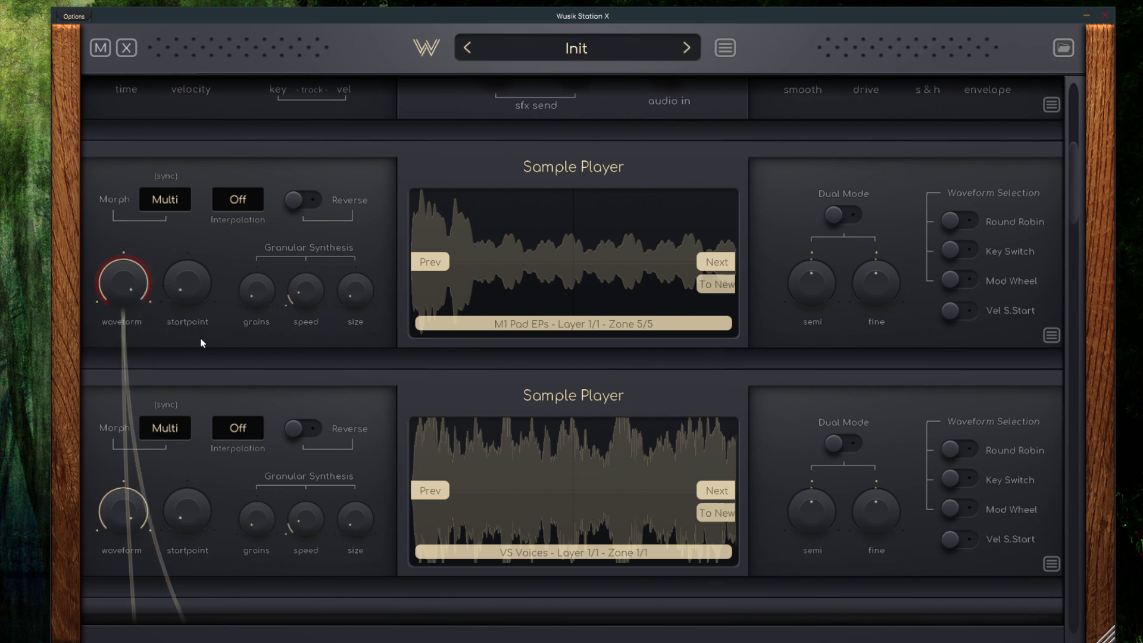
Edit the modulations of the first Sample Player's waveform knob and set the Wave Sequencer entry to add (+)
{"action": "right_click", "coordinate": [117, 284]}
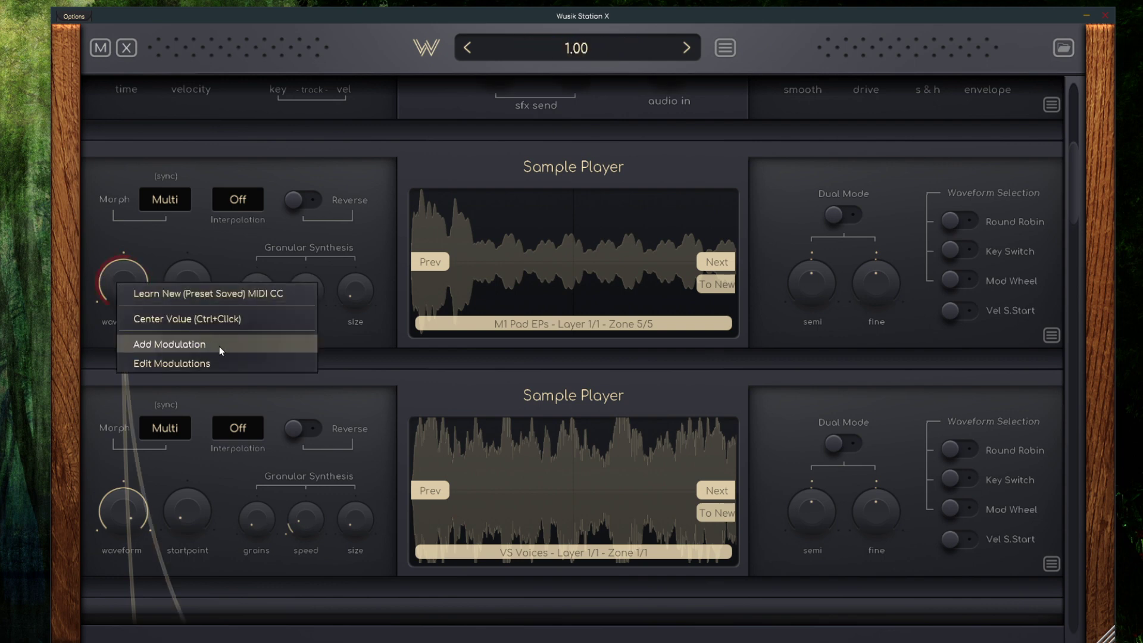
{"action": "left_click", "coordinate": [258, 363]}
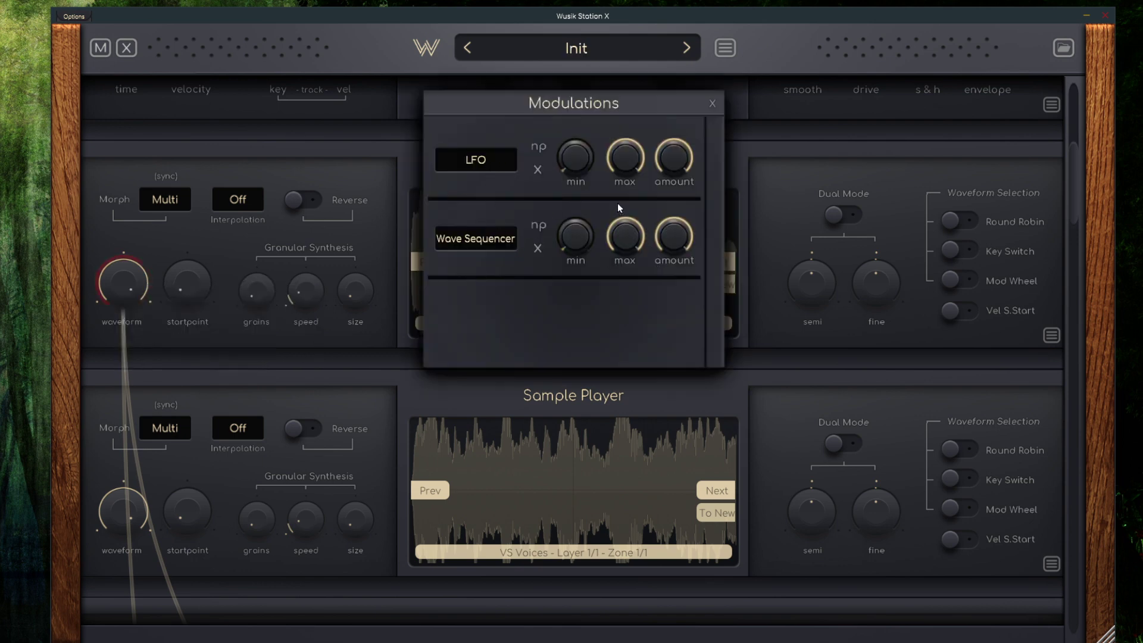
{"action": "right_click", "coordinate": [491, 246]}
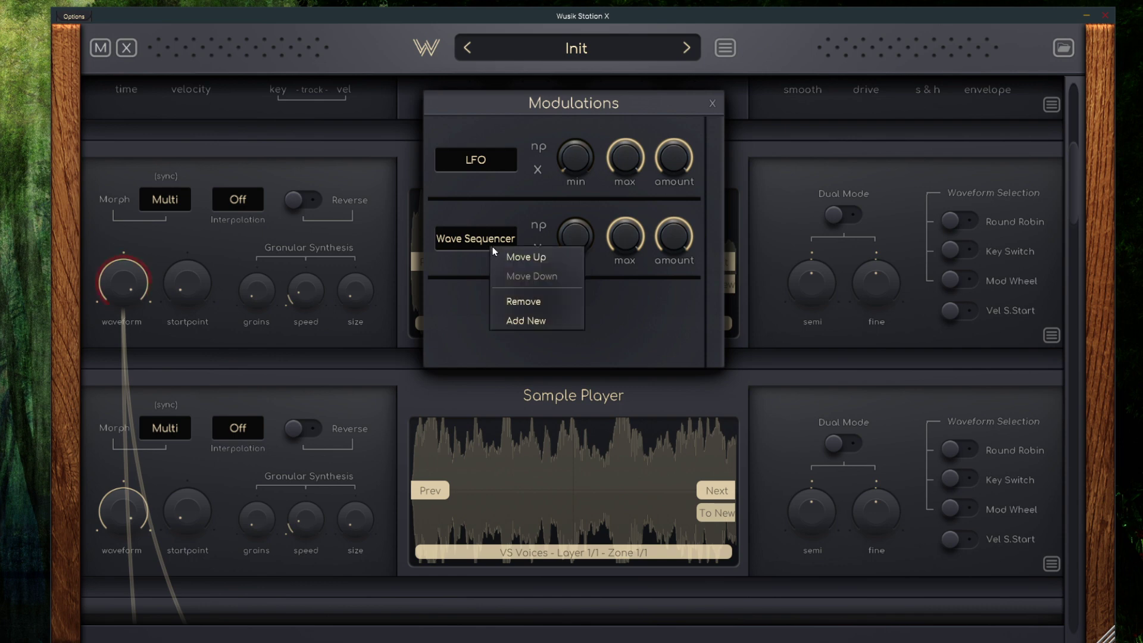
{"action": "left_click", "coordinate": [607, 306]}
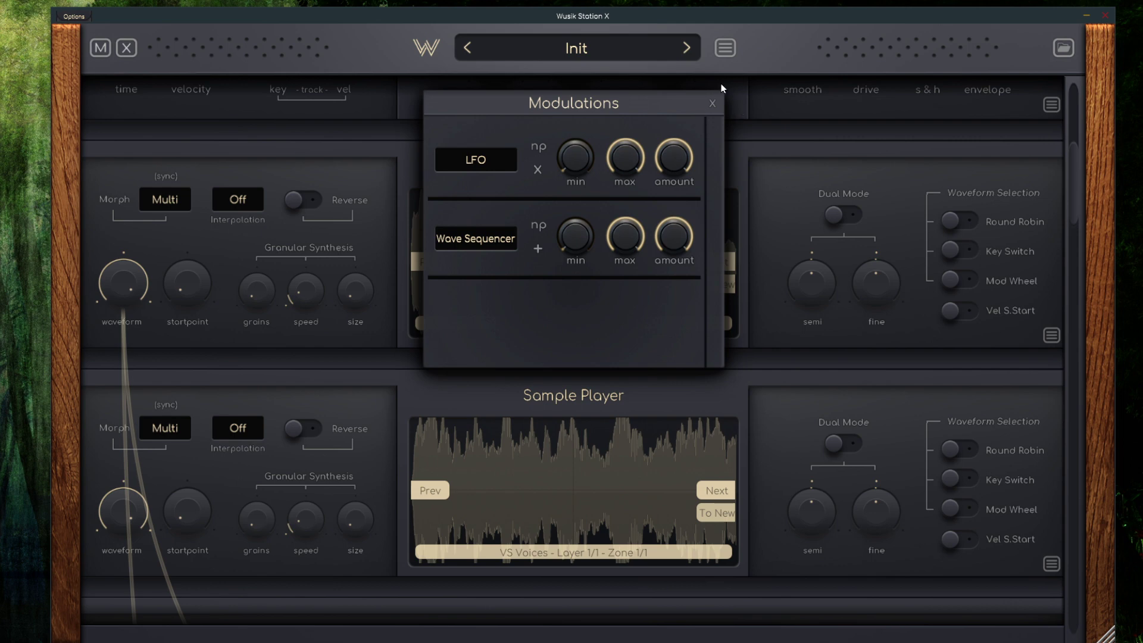
{"action": "left_click", "coordinate": [714, 103]}
Review the layer's modules, the version information and the preset options, down to the Insert SFX, ARP, MIDI and X/Y Pad sections
{"action": "left_click_drag", "start_coordinate": [1076, 174], "coordinate": [1081, 96]}
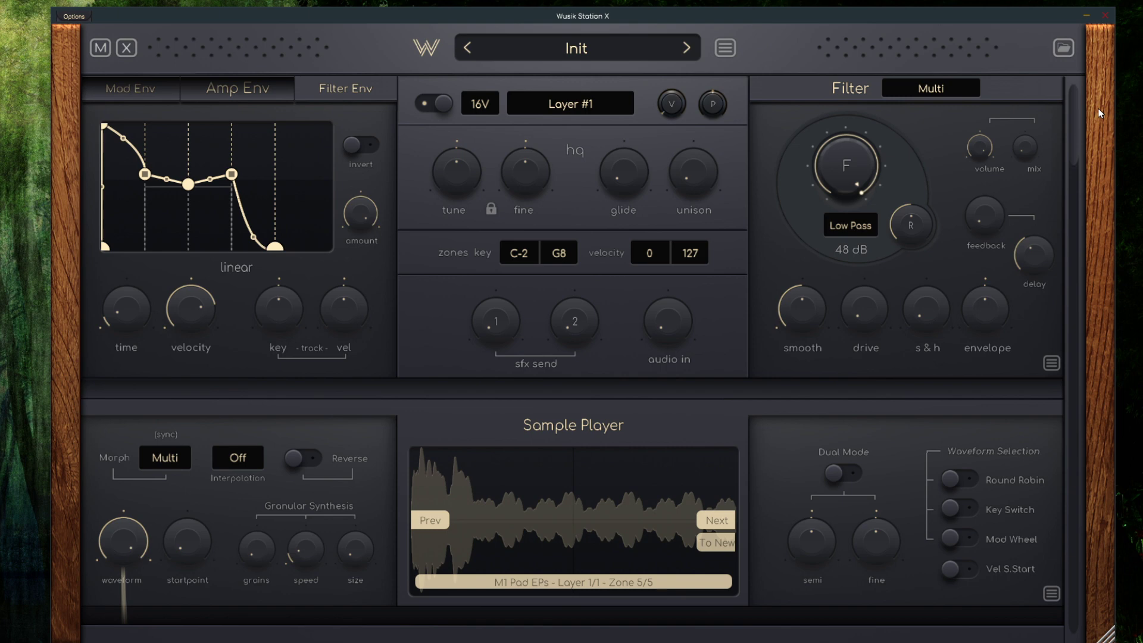
{"action": "left_click_drag", "start_coordinate": [1075, 121], "coordinate": [1073, 150]}
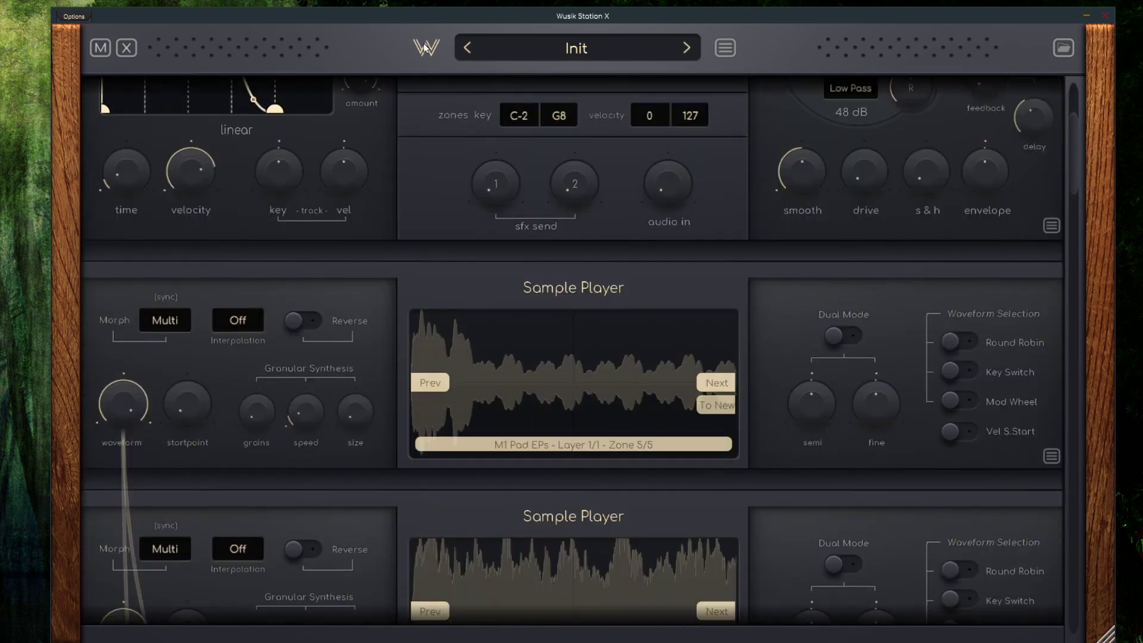
{"action": "left_click", "coordinate": [425, 48]}
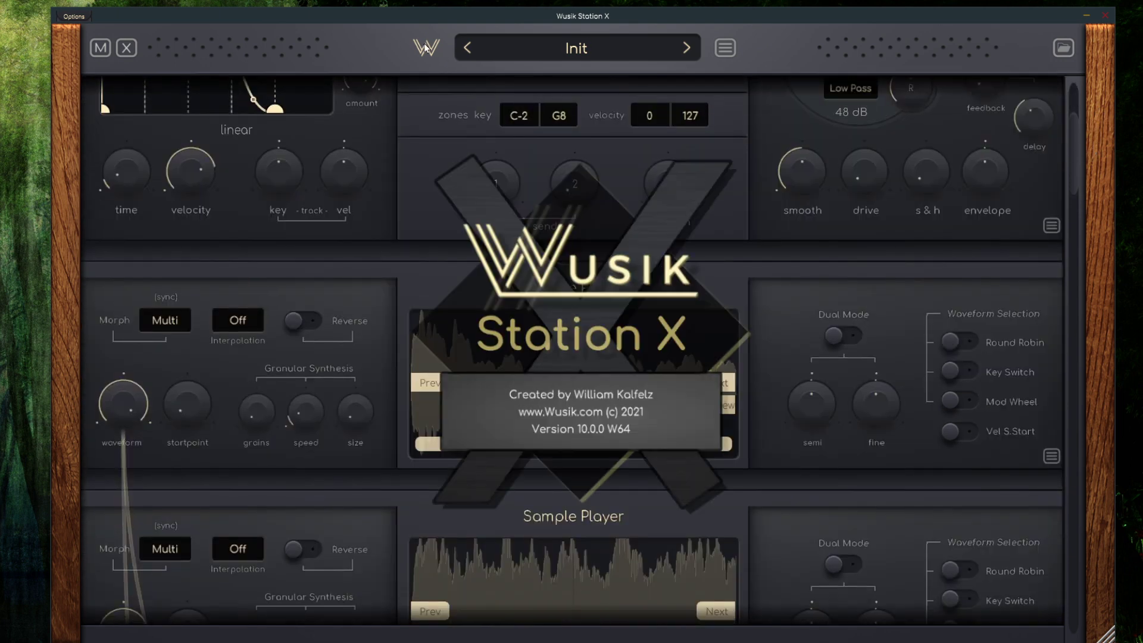
{"action": "left_click", "coordinate": [723, 48]}
{"action": "left_click", "coordinate": [863, 280]}
{"action": "left_click", "coordinate": [622, 307]}
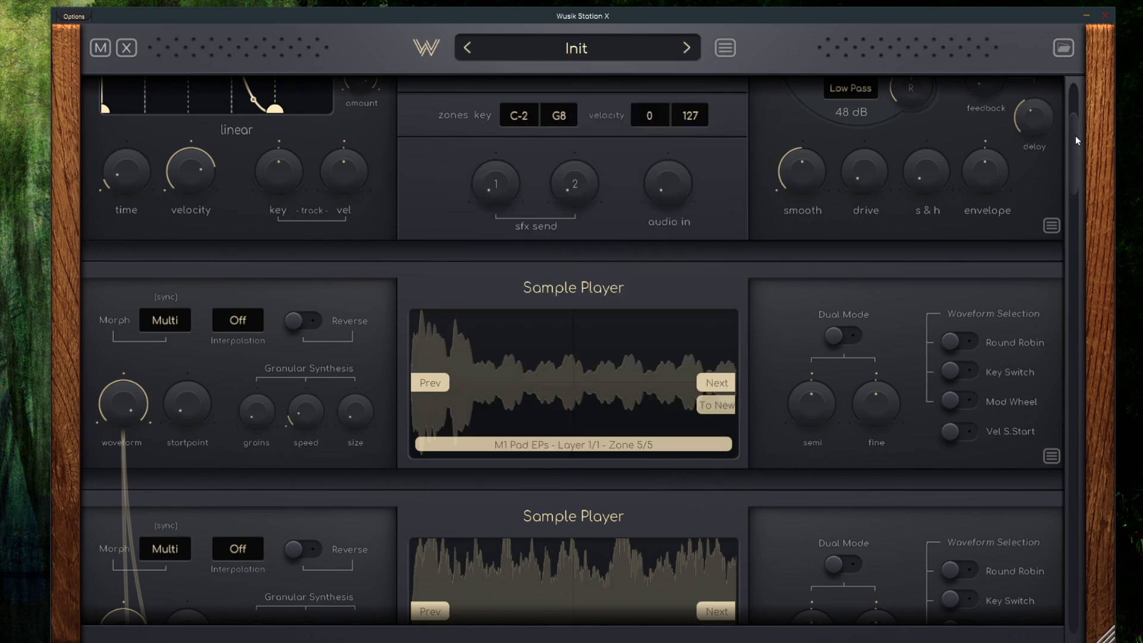
{"action": "left_click_drag", "start_coordinate": [1075, 140], "coordinate": [1081, 484]}
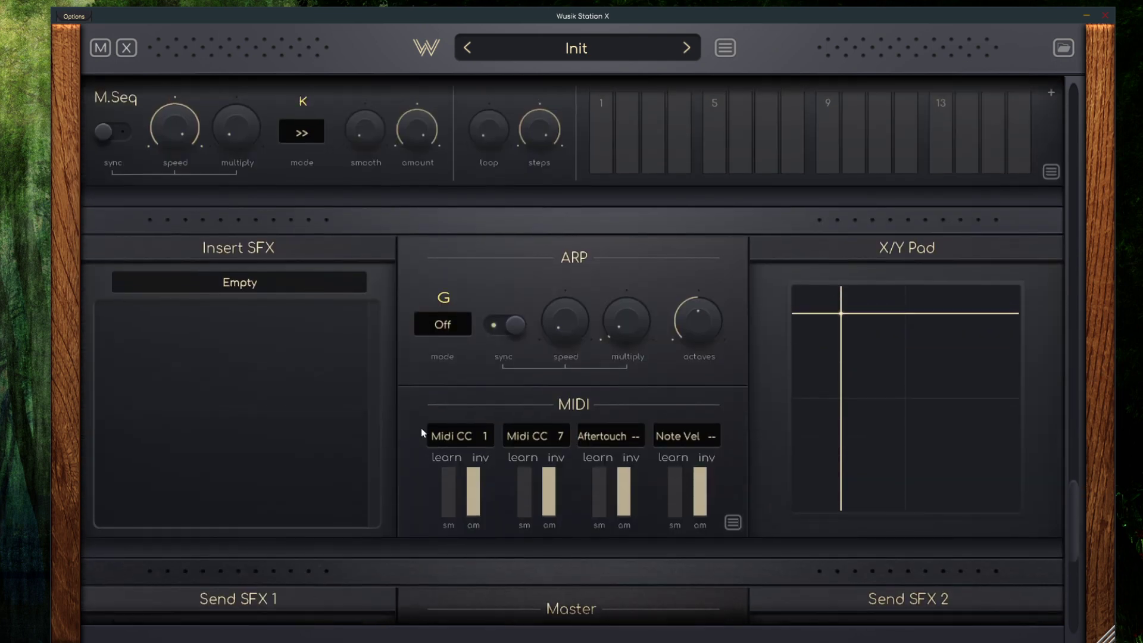
Shrink the plugin window and check which module types can be added to Layer #1
{"action": "left_click_drag", "start_coordinate": [1097, 638], "coordinate": [856, 624]}
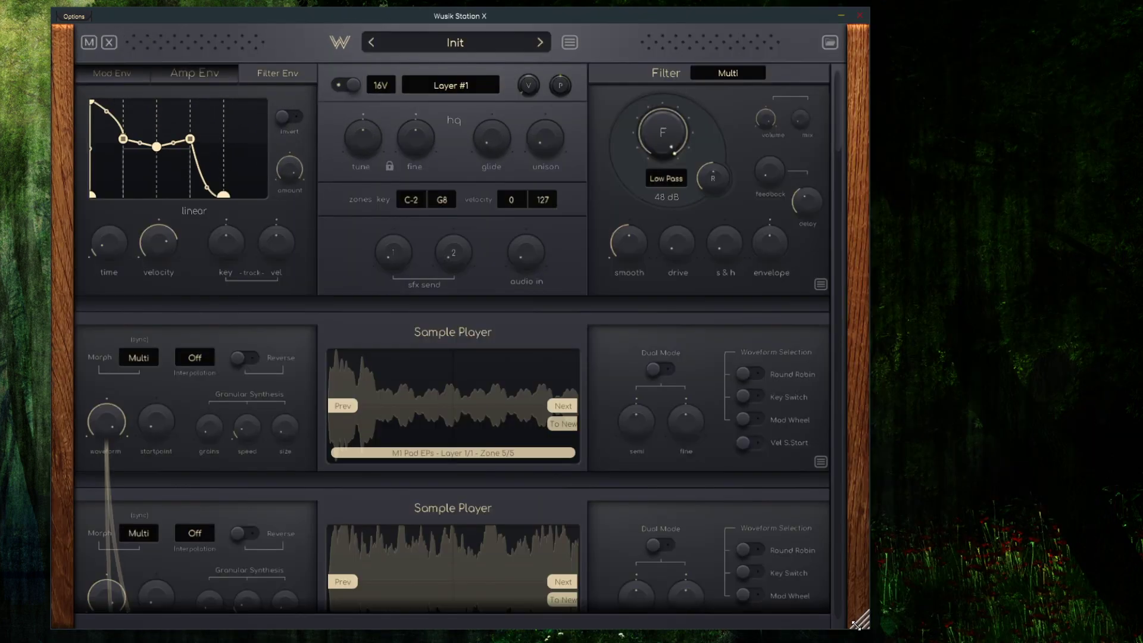
{"action": "left_click", "coordinate": [469, 87]}
{"action": "mouse_move", "coordinate": [591, 119]}
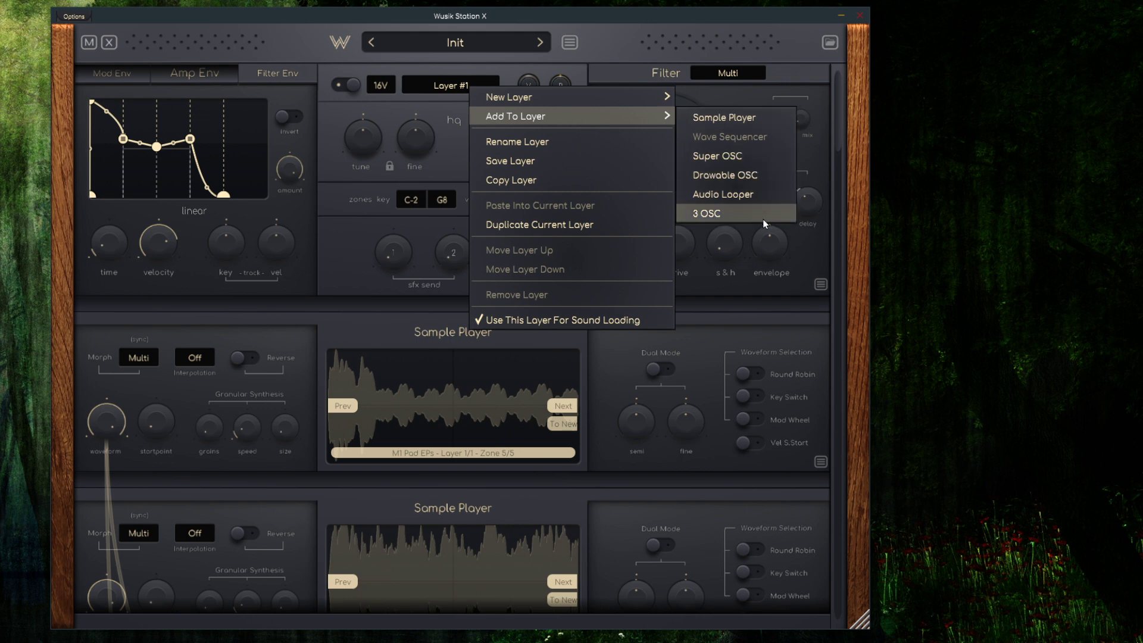
{"action": "left_click", "coordinate": [350, 254]}
Load the preset Abandoned-dk from the Dnekm Atmospheres presets, discarding the changes to the current one
{"action": "left_click", "coordinate": [828, 43]}
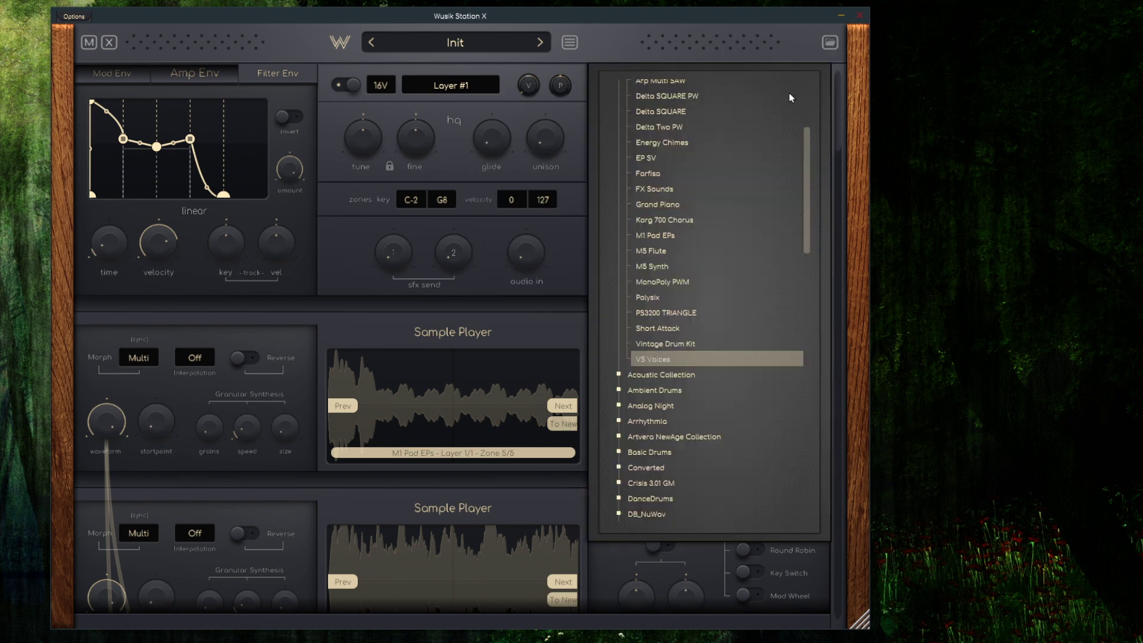
{"action": "left_click", "coordinate": [801, 174]}
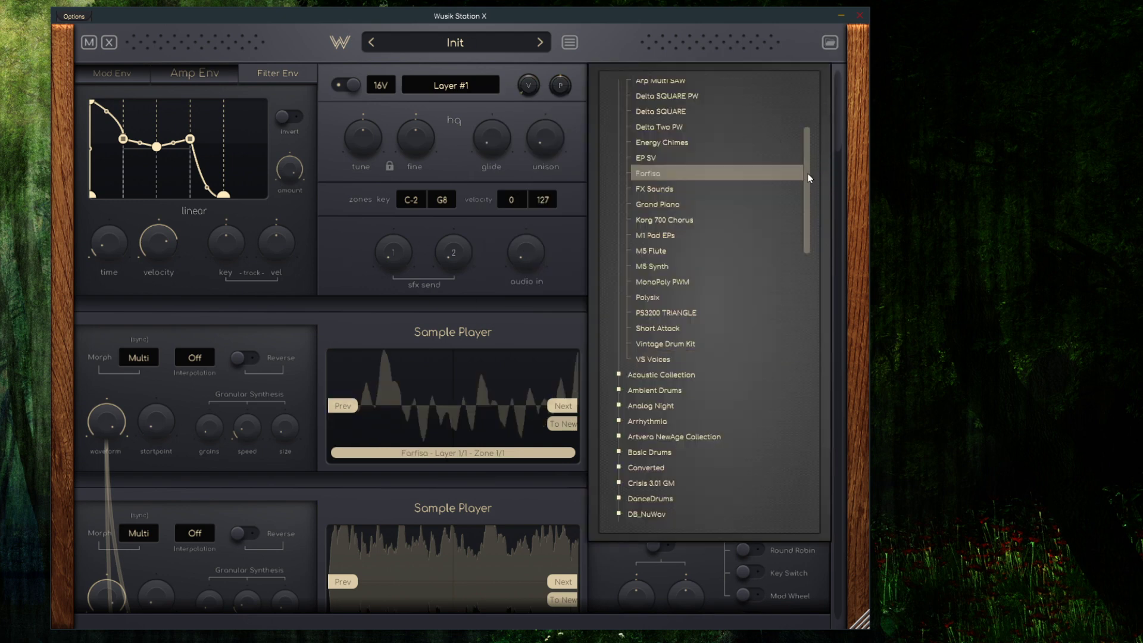
{"action": "left_click_drag", "start_coordinate": [808, 169], "coordinate": [804, 85]}
{"action": "left_click", "coordinate": [638, 151]}
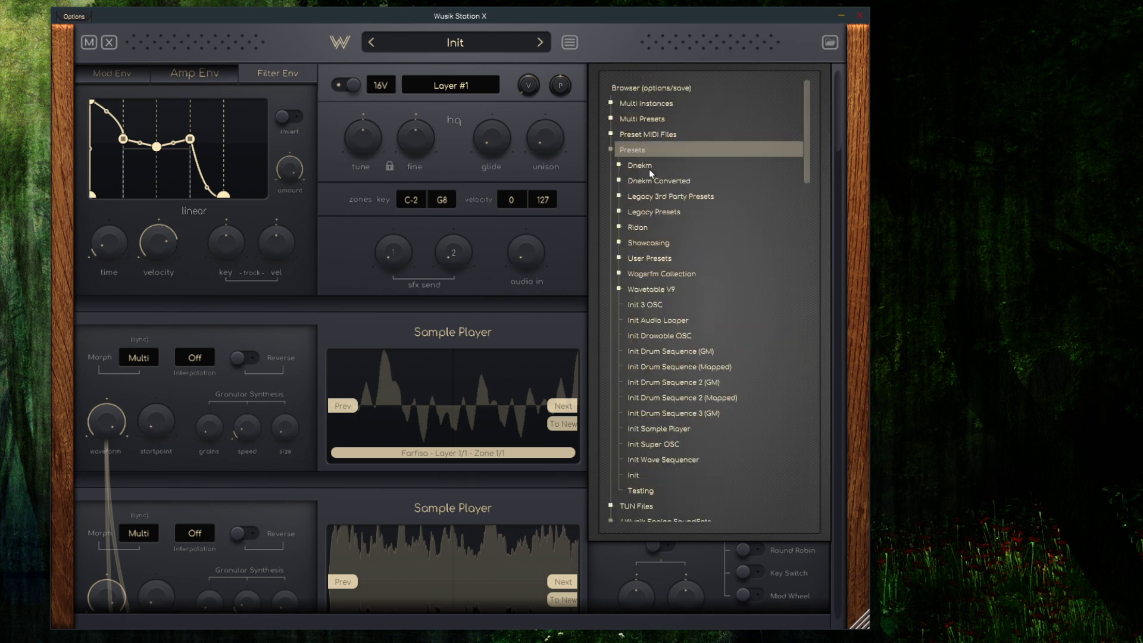
{"action": "left_click", "coordinate": [683, 167]}
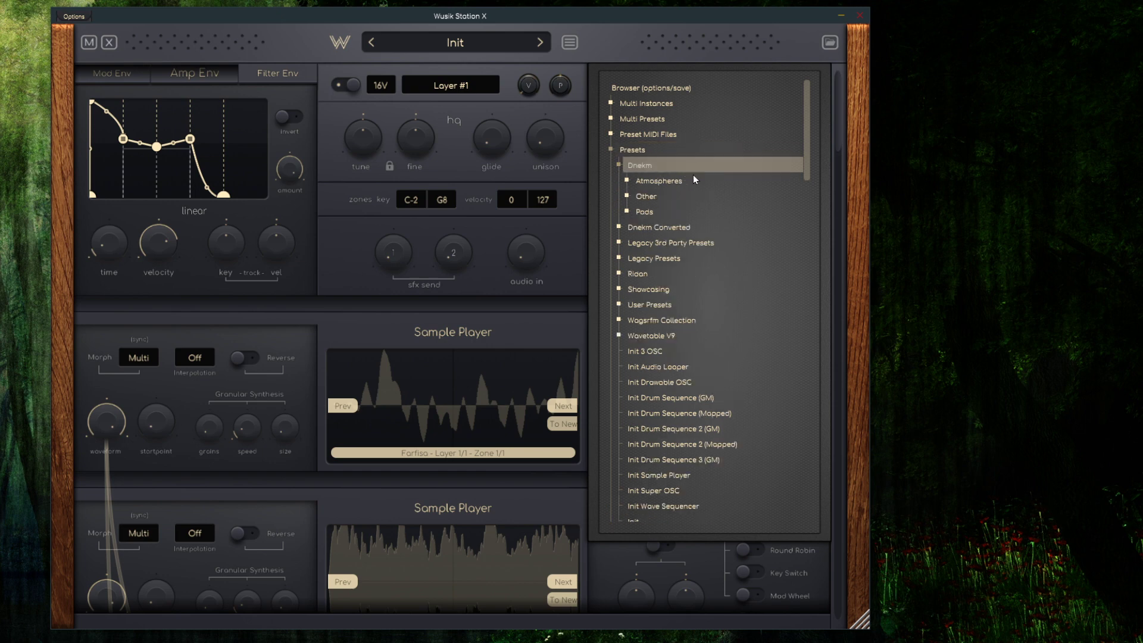
{"action": "left_click", "coordinate": [694, 180]}
{"action": "left_click", "coordinate": [703, 197]}
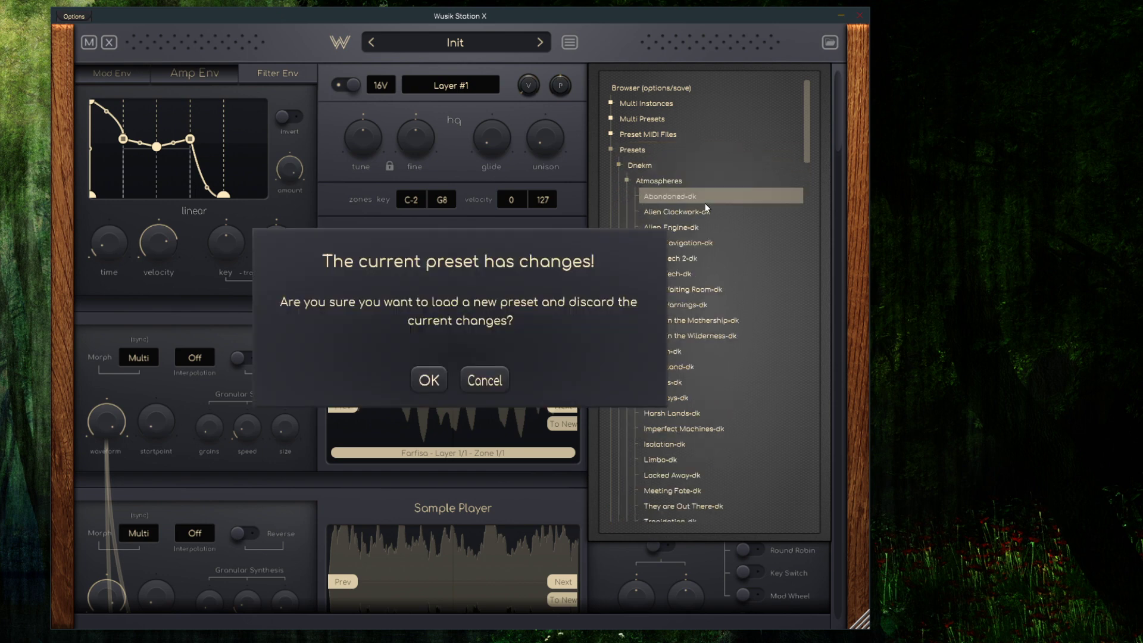
{"action": "left_click", "coordinate": [426, 384]}
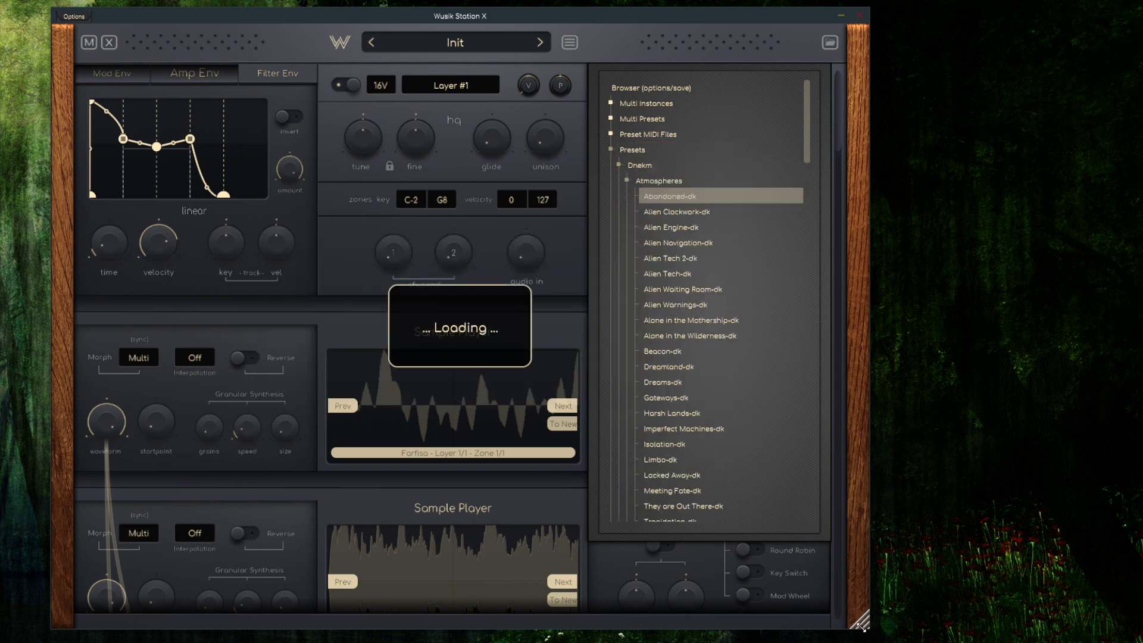
Enlarge the plugin window again and examine the loaded preset's Sample Player, Wave Sequencer and LFO modules
{"action": "left_click_drag", "start_coordinate": [863, 626], "coordinate": [1085, 632]}
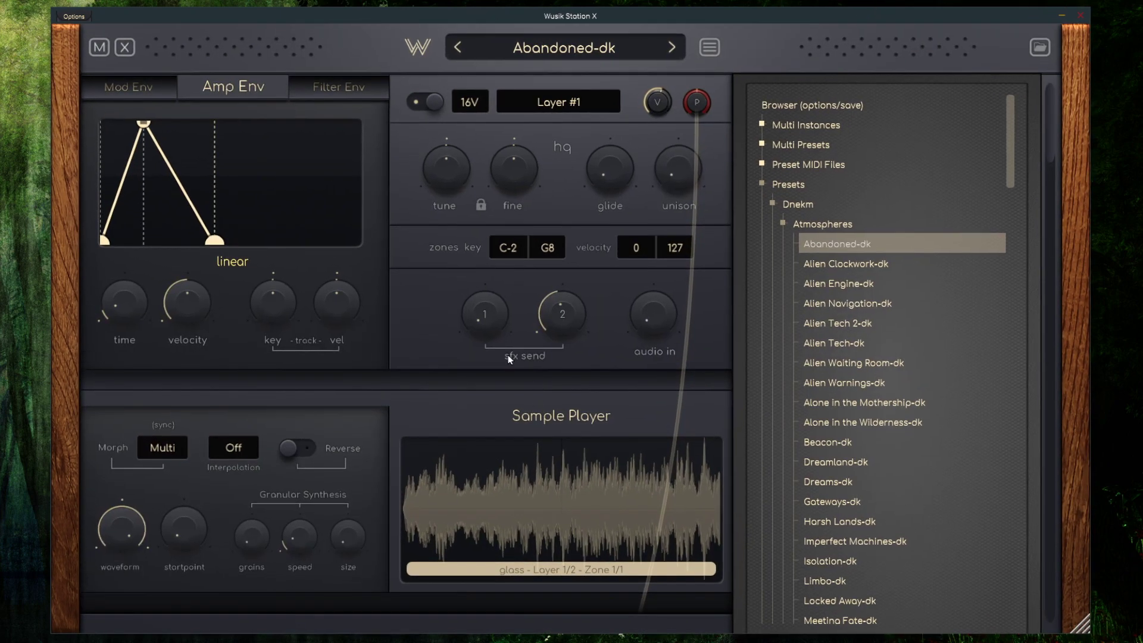
{"action": "scroll", "coordinate": [504, 345], "scroll_direction": "down", "scroll_amount": 2}
{"action": "scroll", "coordinate": [504, 346], "scroll_direction": "down", "scroll_amount": 8}
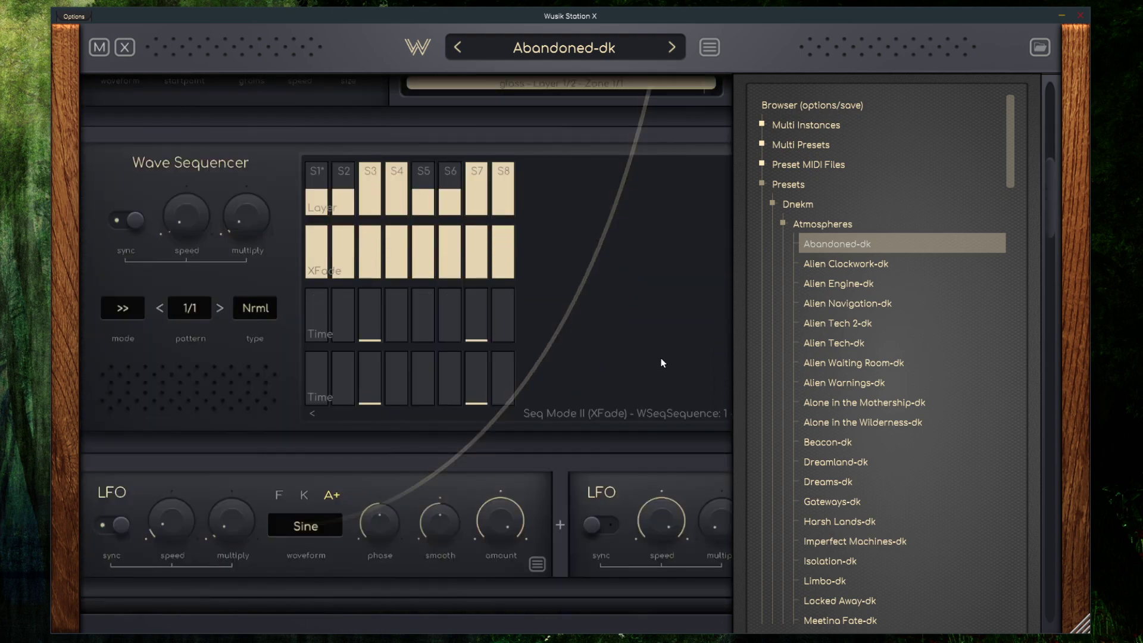
{"action": "scroll", "coordinate": [654, 360], "scroll_direction": "down", "scroll_amount": 2}
{"action": "scroll", "coordinate": [631, 398], "scroll_direction": "up", "scroll_amount": 5}
{"action": "scroll", "coordinate": [670, 397], "scroll_direction": "up", "scroll_amount": 3}
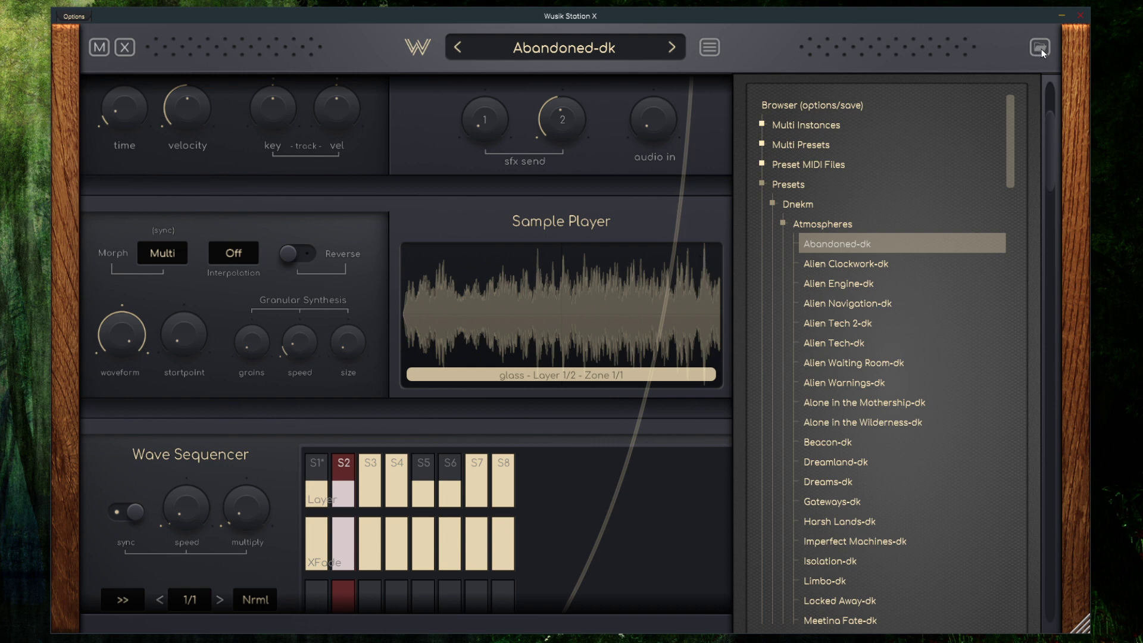
Load the preset Alien Navigation-dk and close the browser to inspect its Wave Sequencer and LFOs
{"action": "left_click", "coordinate": [849, 303]}
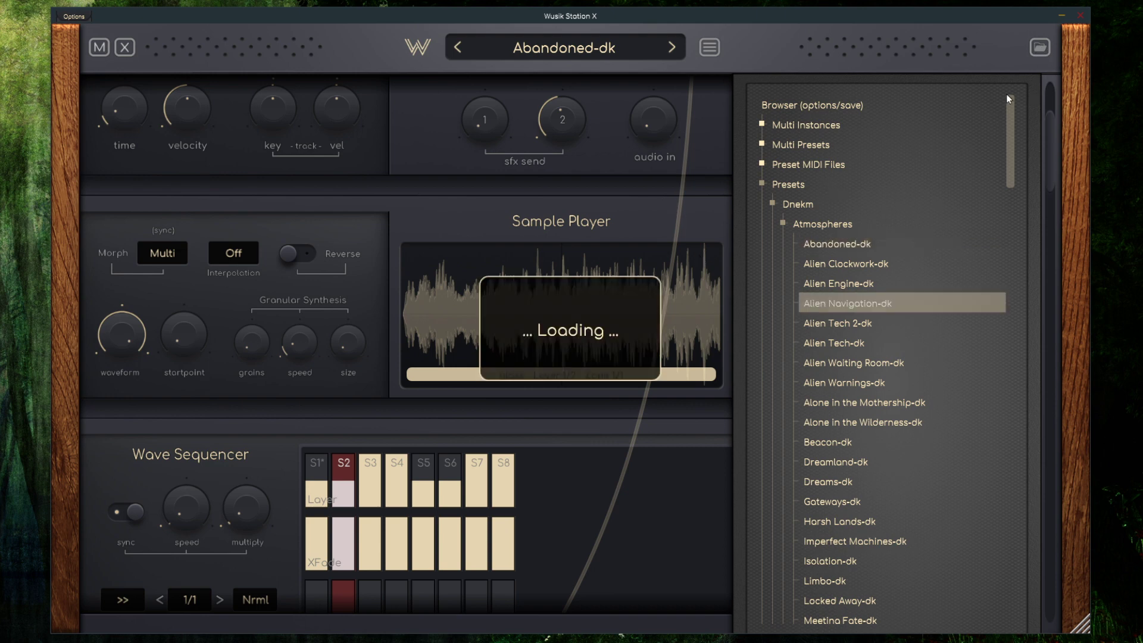
{"action": "left_click", "coordinate": [1042, 49]}
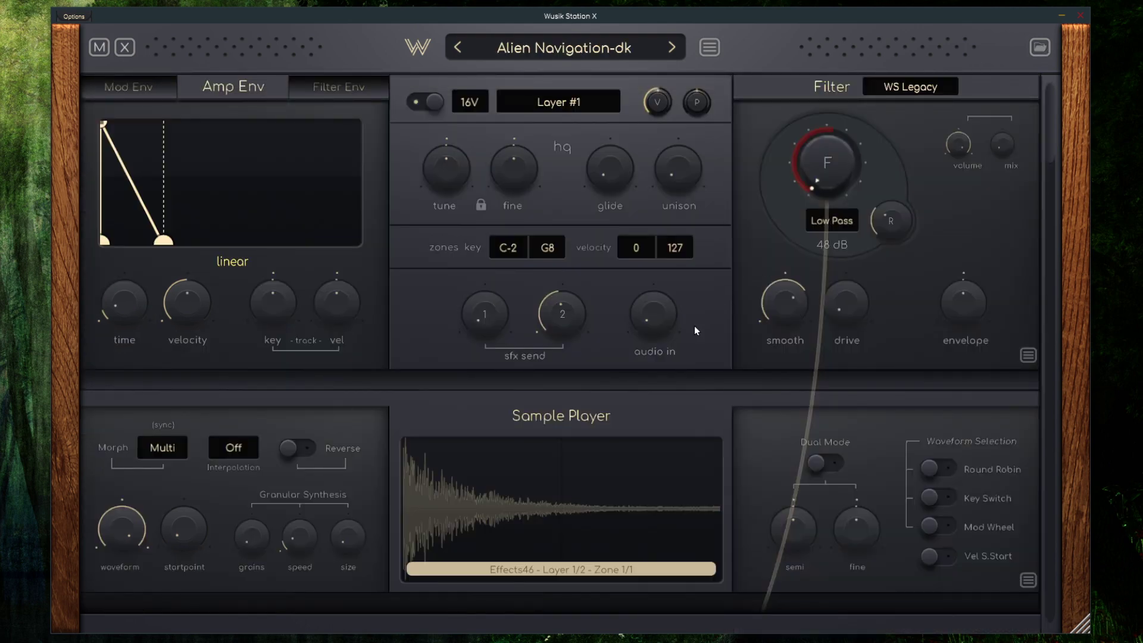
{"action": "scroll", "coordinate": [694, 326], "scroll_direction": "down", "scroll_amount": 3}
{"action": "scroll", "coordinate": [729, 317], "scroll_direction": "down", "scroll_amount": 8}
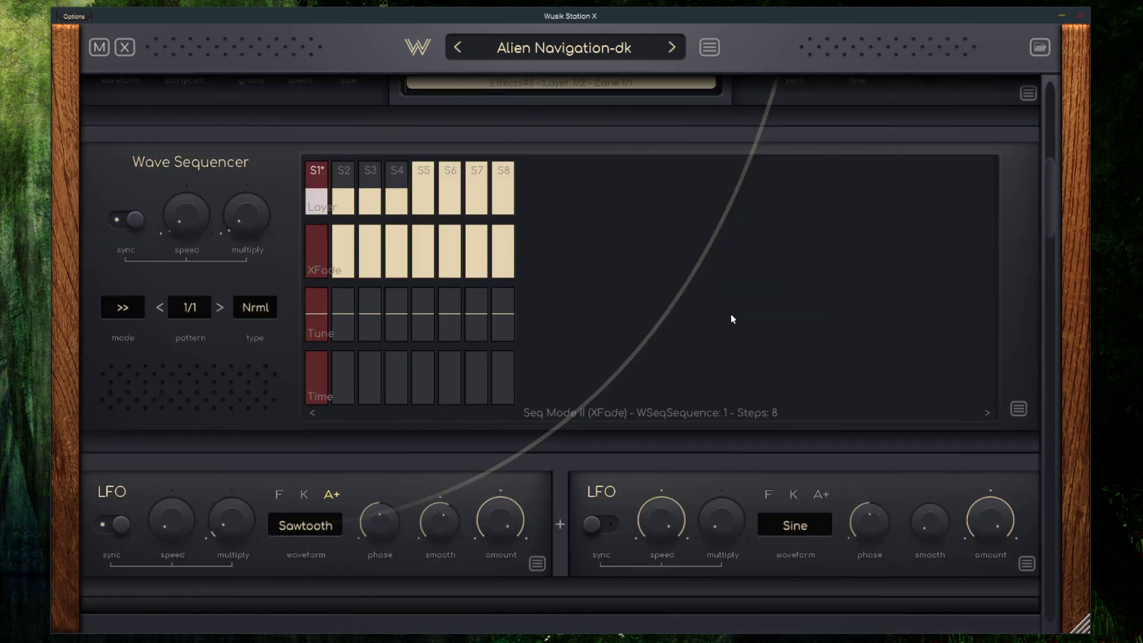